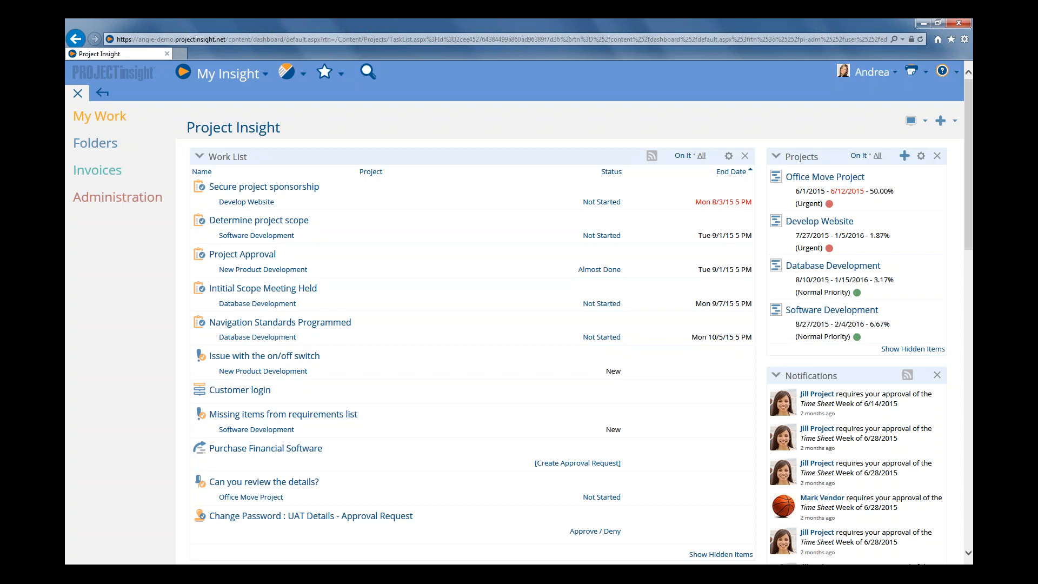
Open the Default Work Schedule page under the Projects administration settings
left_click(101, 199)
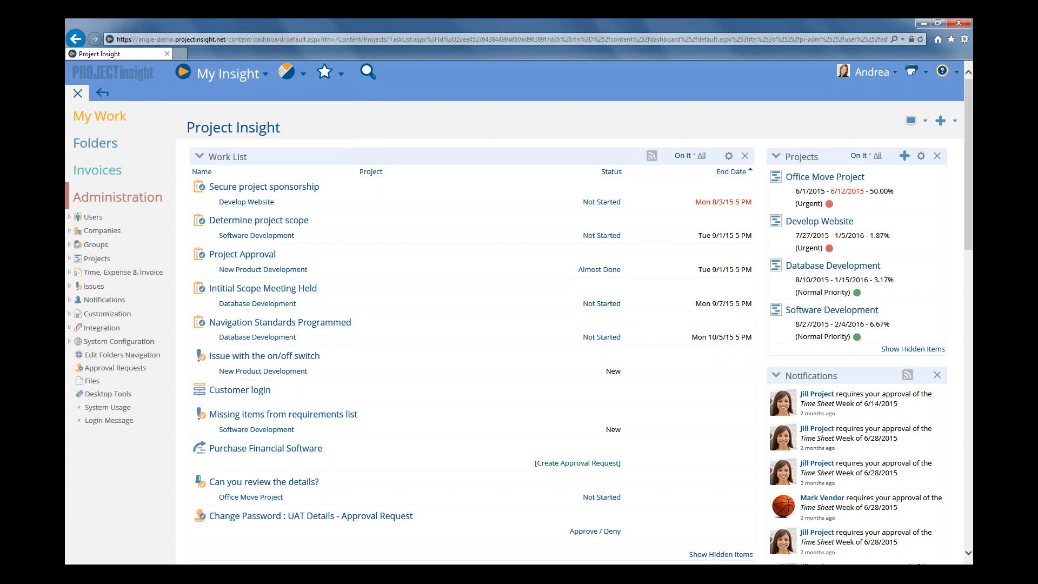
left_click(69, 259)
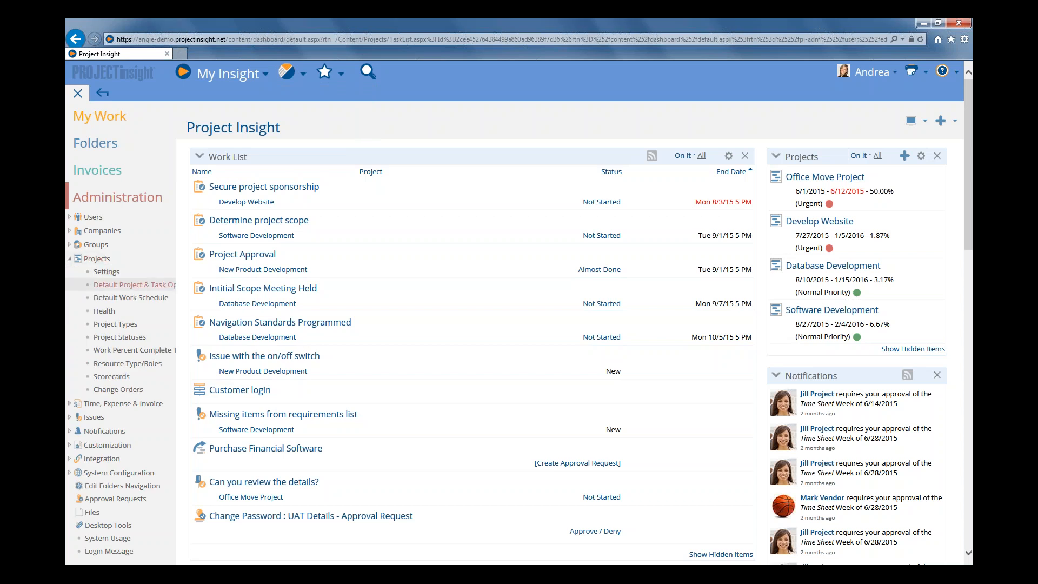
left_click(132, 305)
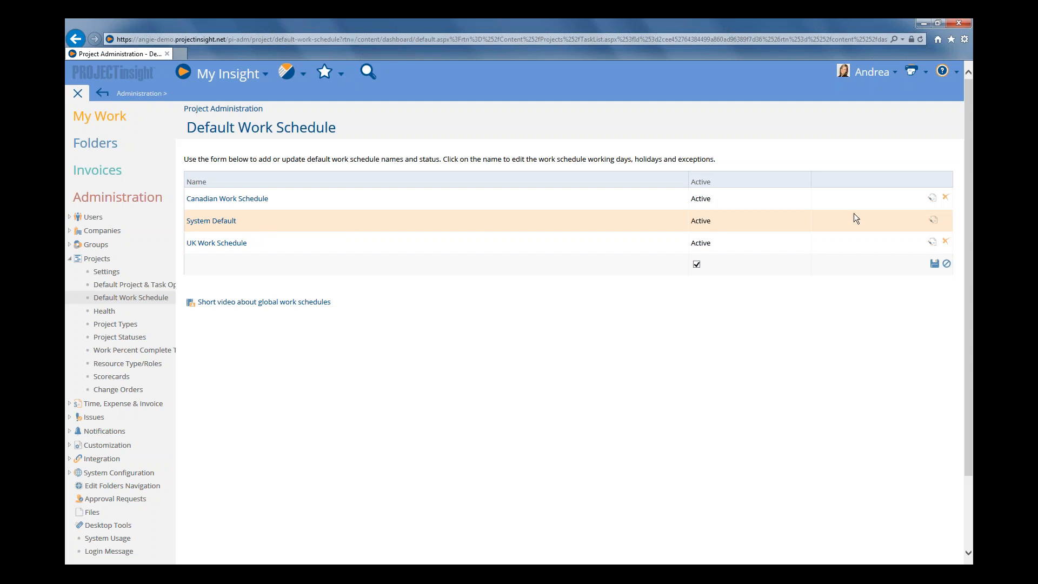
Rename the System Default work schedule to US Work Schedule and save it
left_click(934, 220)
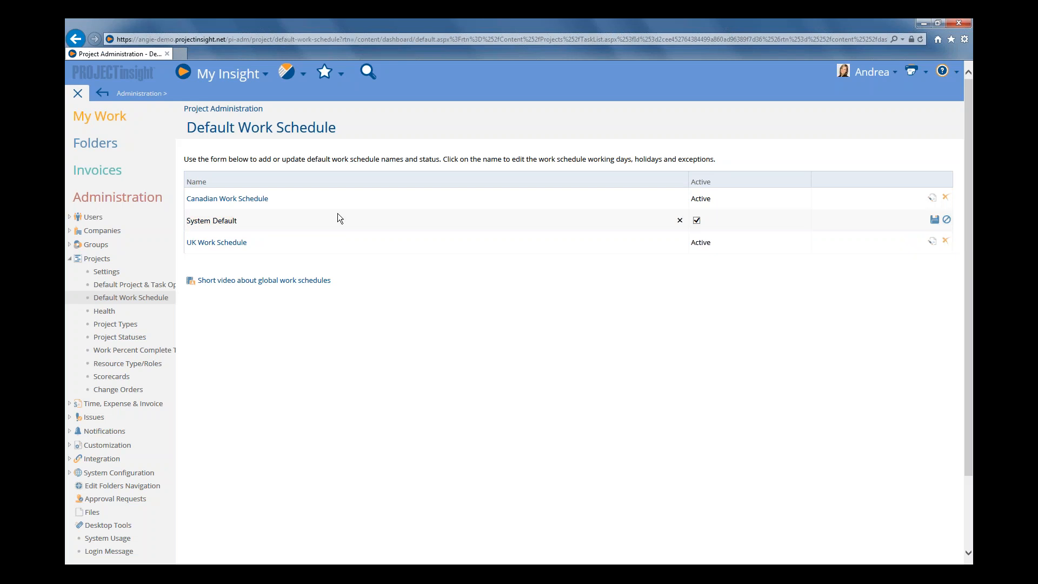
triple_click(251, 216)
type("US W")
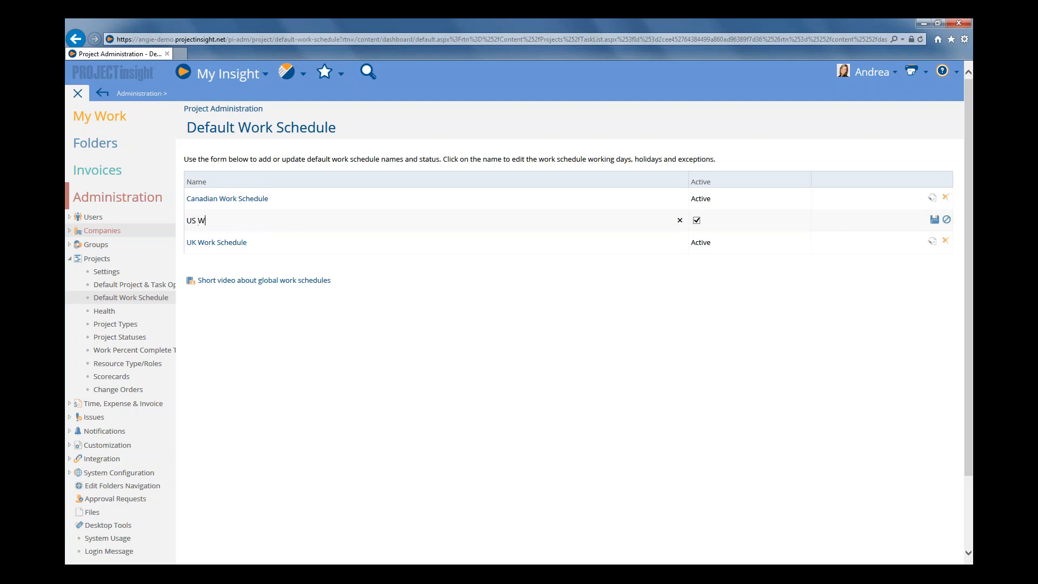
type("ork Schedule")
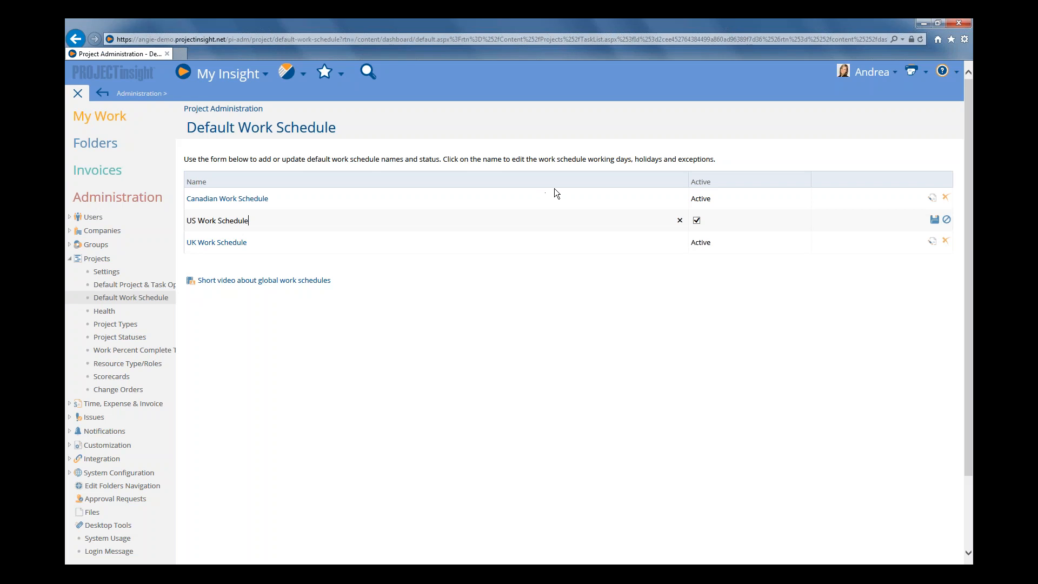
left_click(934, 219)
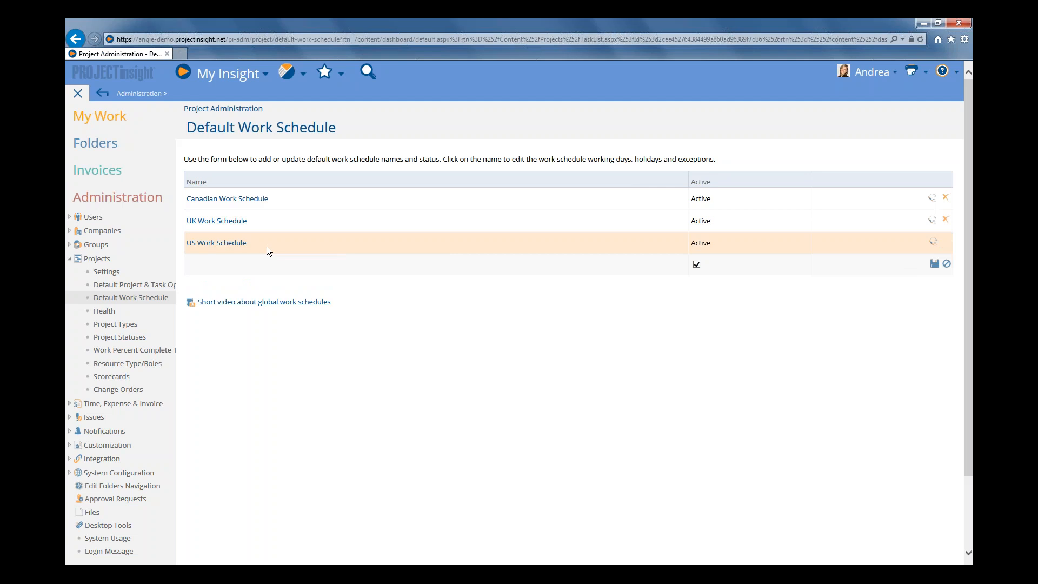
Rename the US Work Schedule back to System Default and save it
left_click(933, 243)
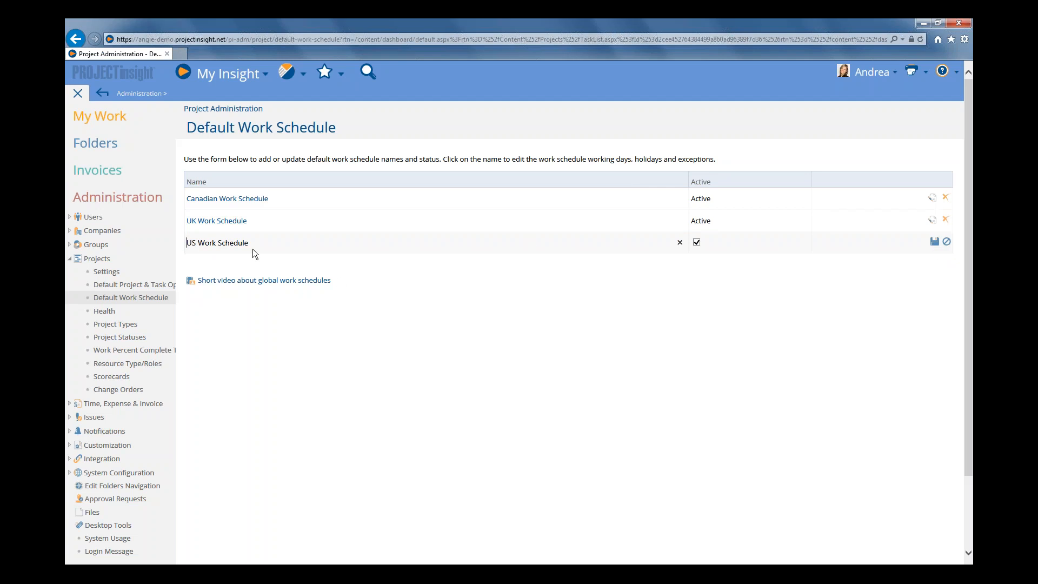
left_click_drag(254, 244, 97, 244)
type("Sysm")
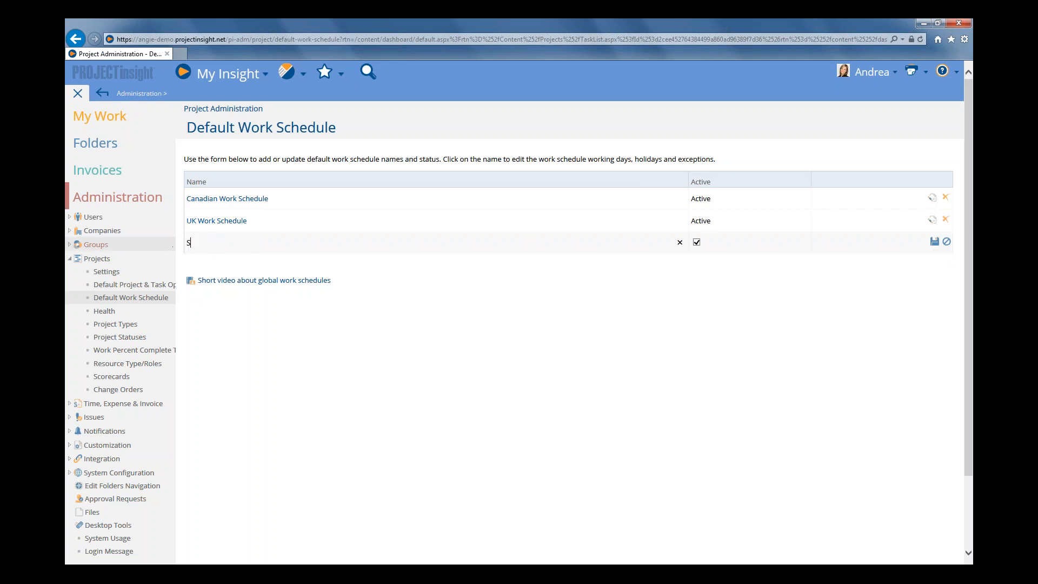
key("BackSpace")
type("tem Deaf")
key("BackSpace")
key("BackSpace")
key("BackSpace")
type("efault")
left_click(932, 239)
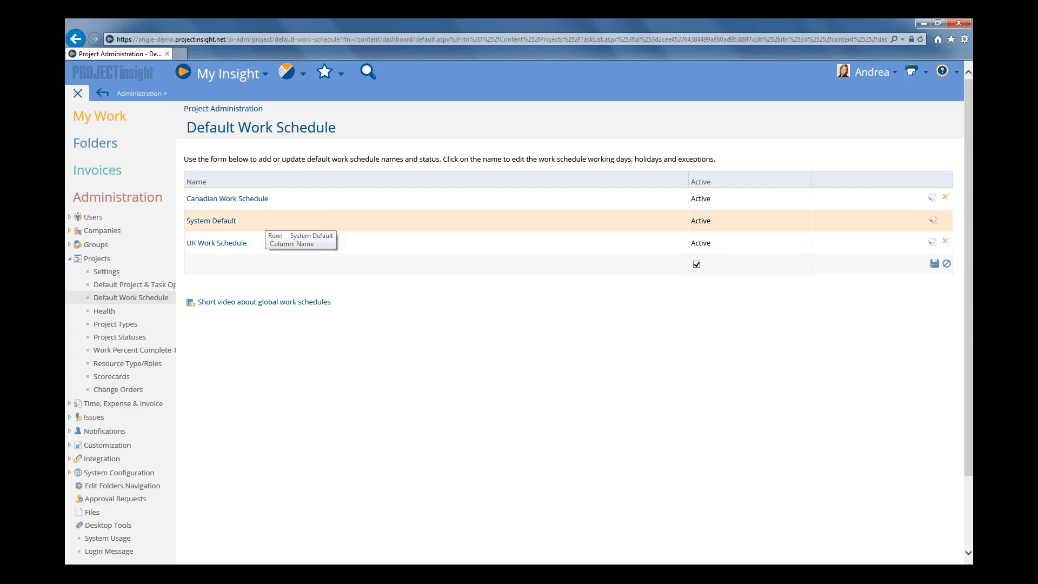
Open the System Default work schedule and review its default workday times and hours settings
left_click(215, 223)
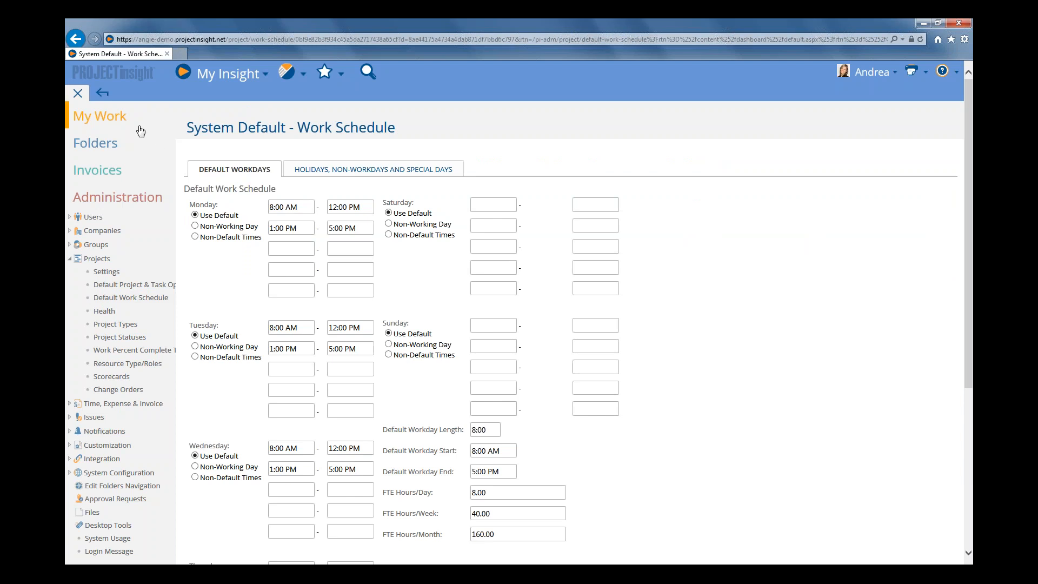
left_click(77, 95)
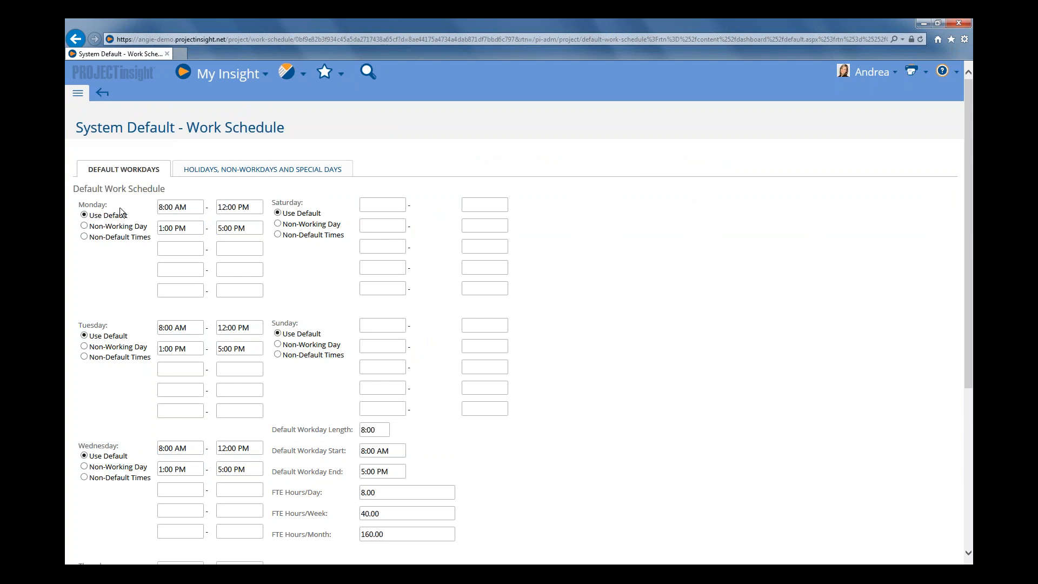
mouse_move(221, 210)
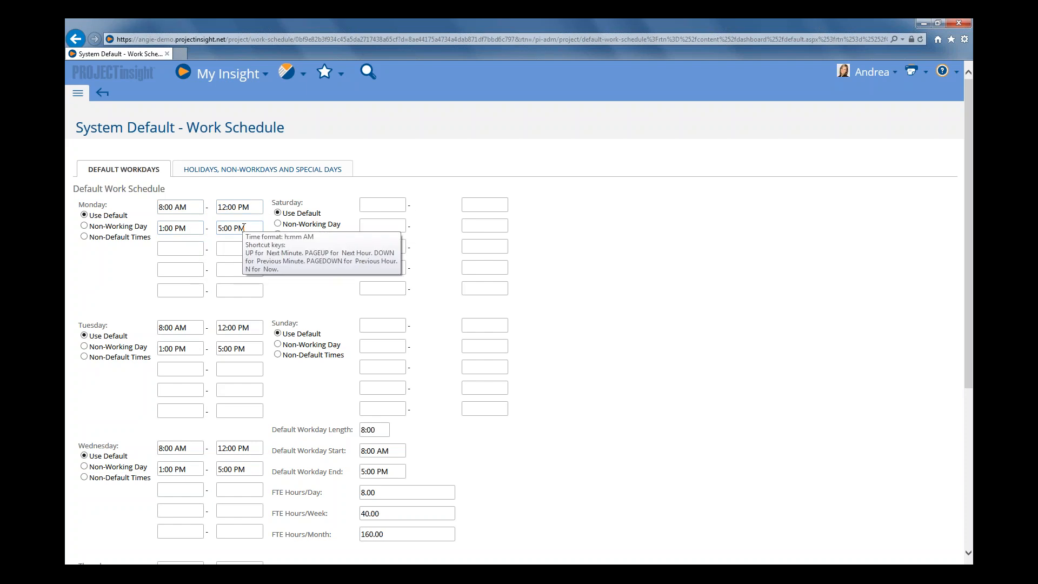
scroll(281, 298, "down", 2)
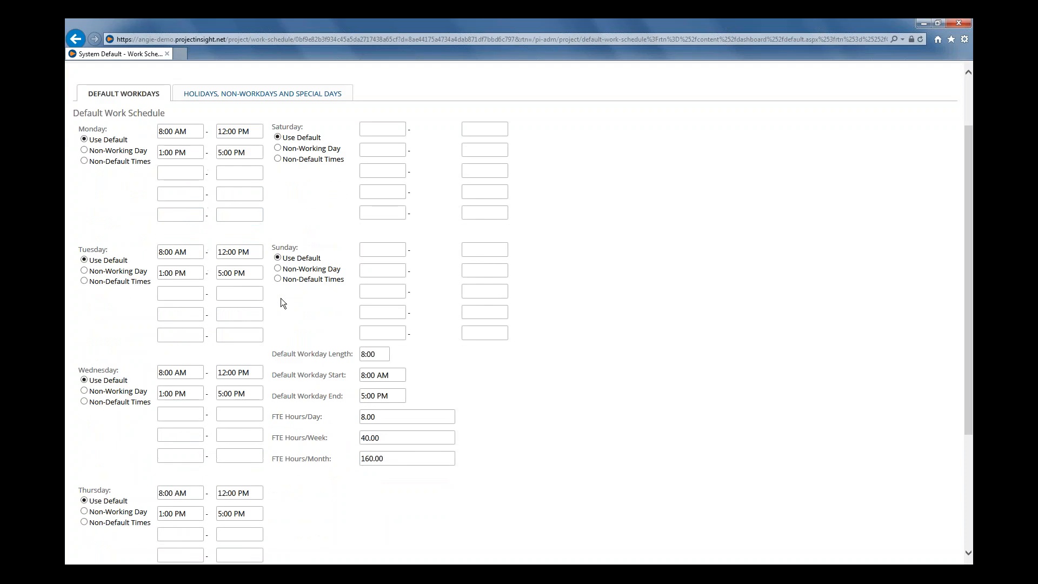
scroll(281, 299, "down", 4)
scroll(524, 312, "down", 1)
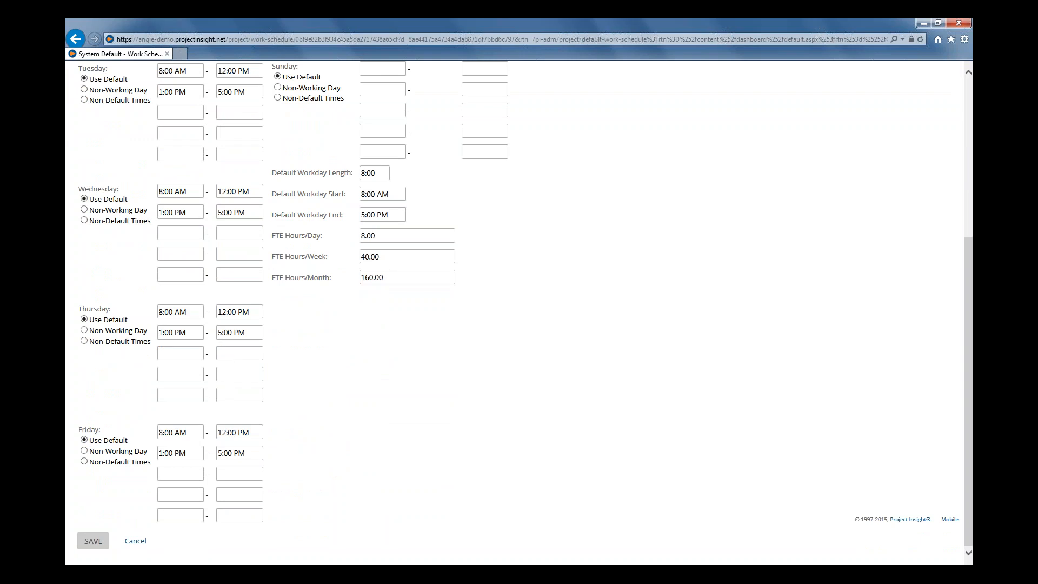
scroll(312, 190, "up", 6)
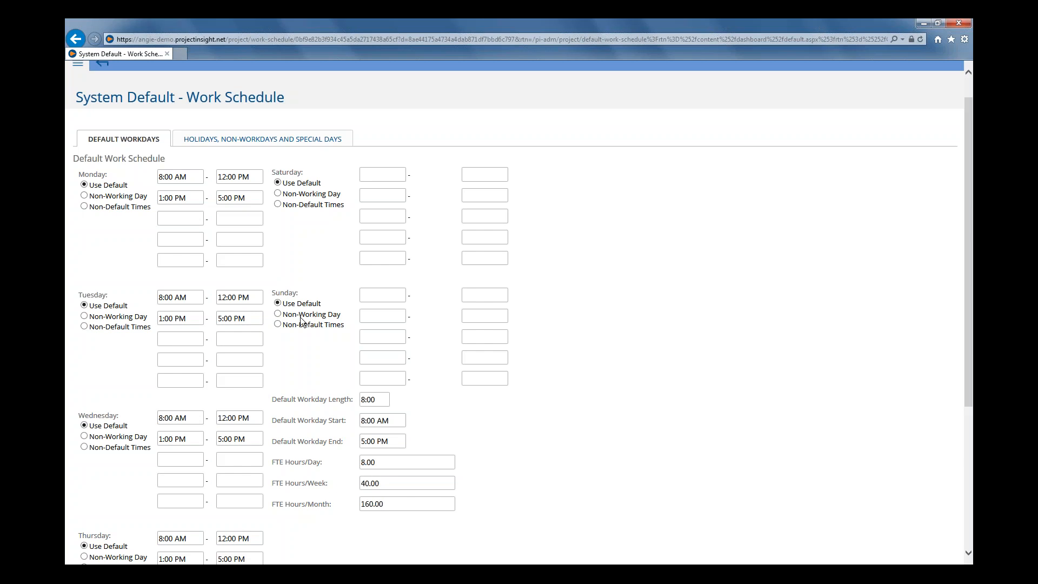
left_click(169, 177)
key("BackSpace")
type("3")
left_click(165, 298)
type("3")
left_click(243, 339)
mouse_move(196, 172)
left_click(84, 184)
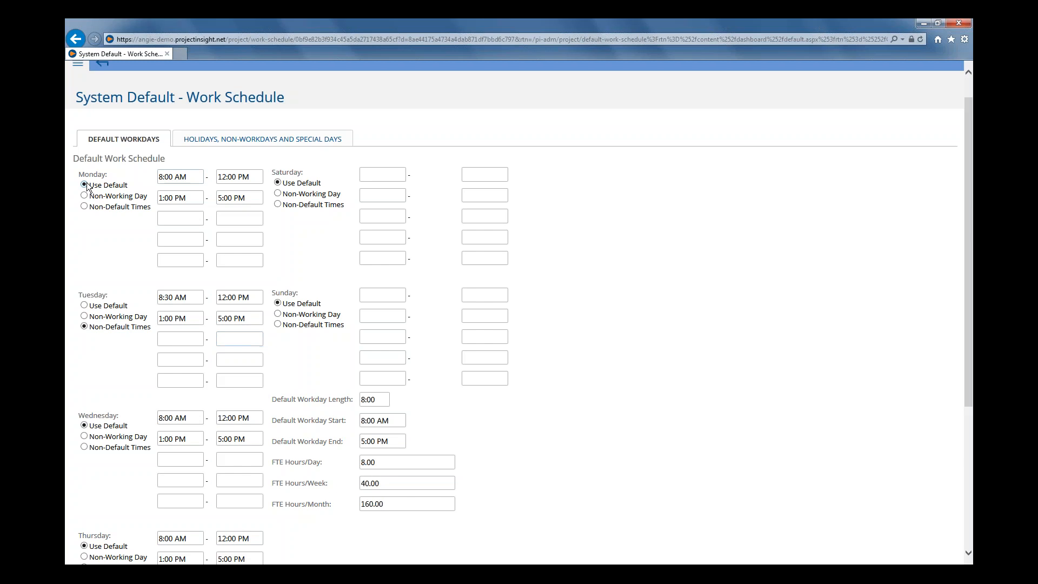
left_click(83, 305)
Enter 1/1/2016 as the date of a new entry on the Holidays, Non-Workdays and Special Days tab
left_click(275, 141)
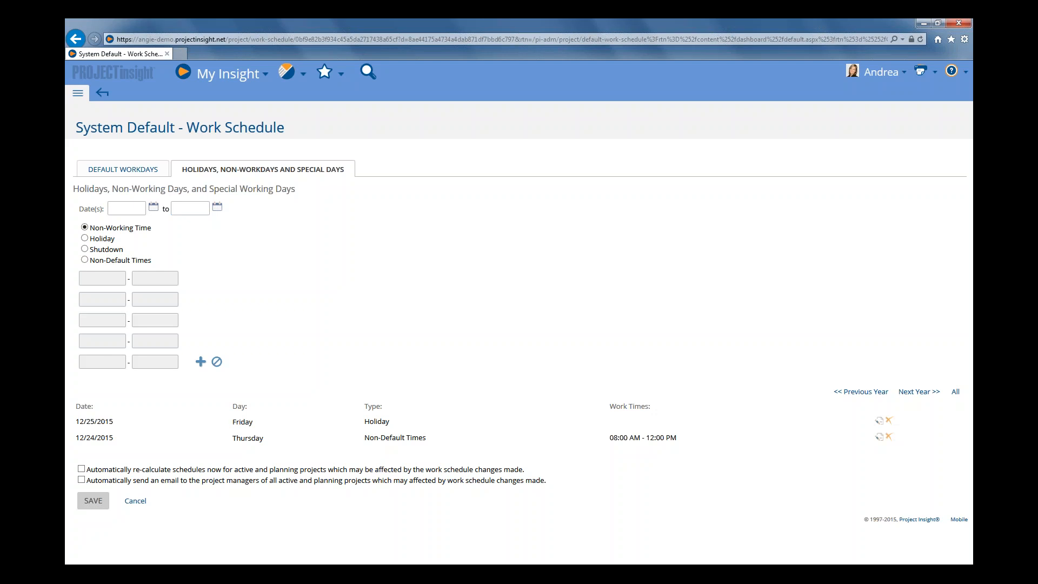
left_click(142, 169)
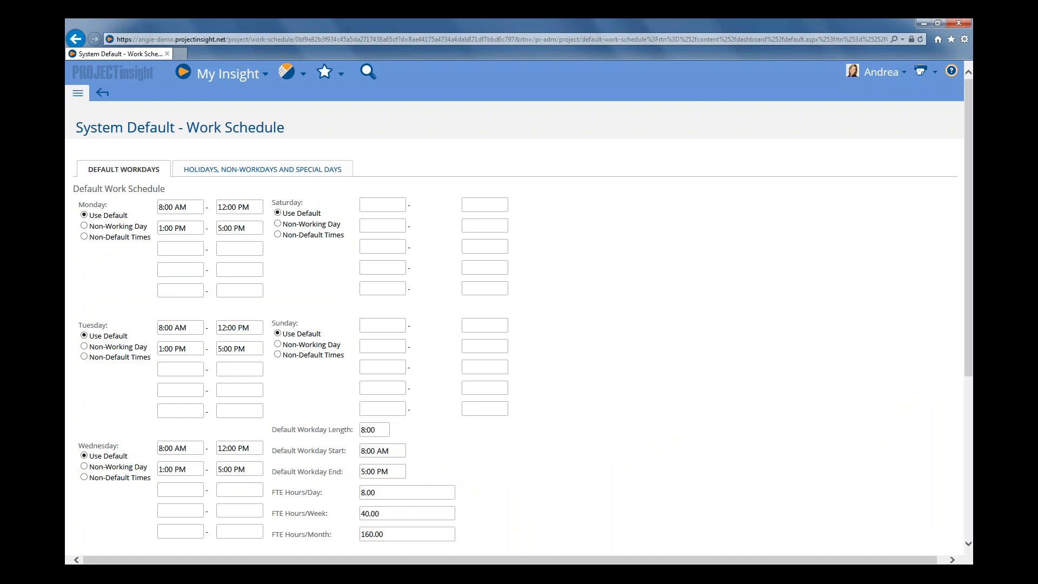
left_click(262, 169)
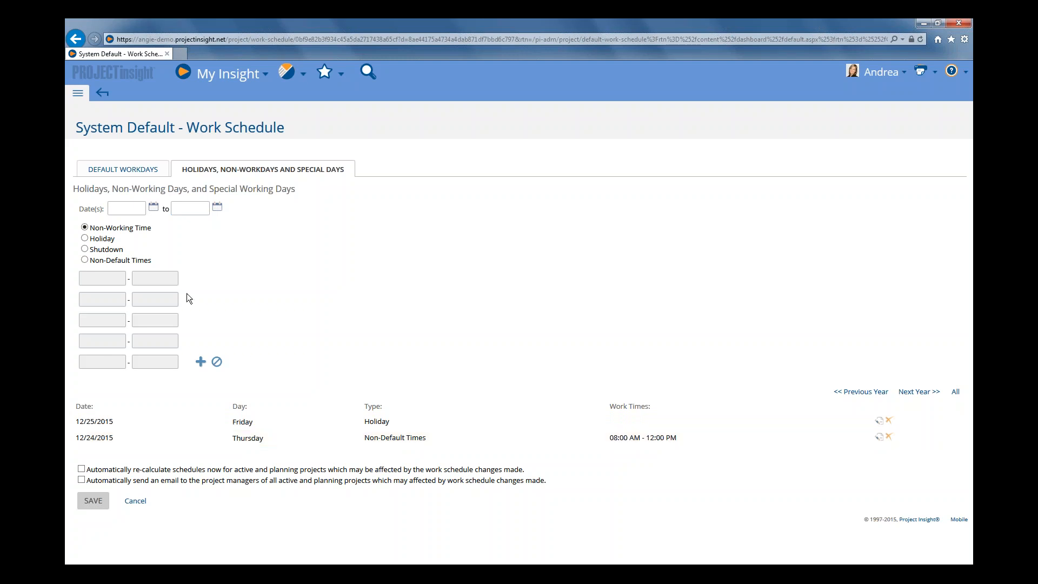
left_click(153, 206)
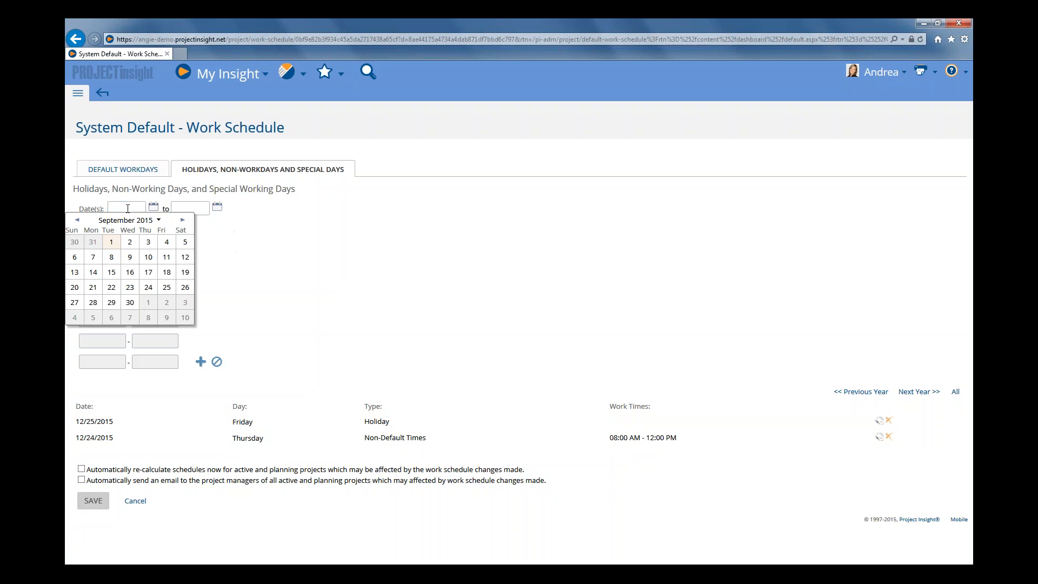
left_click(127, 209)
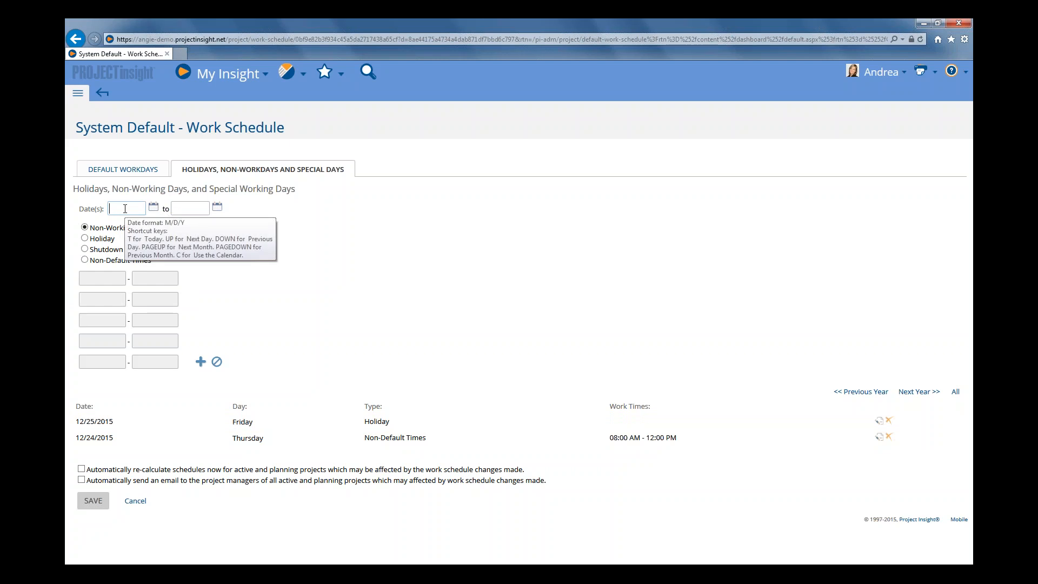
type("01/0")
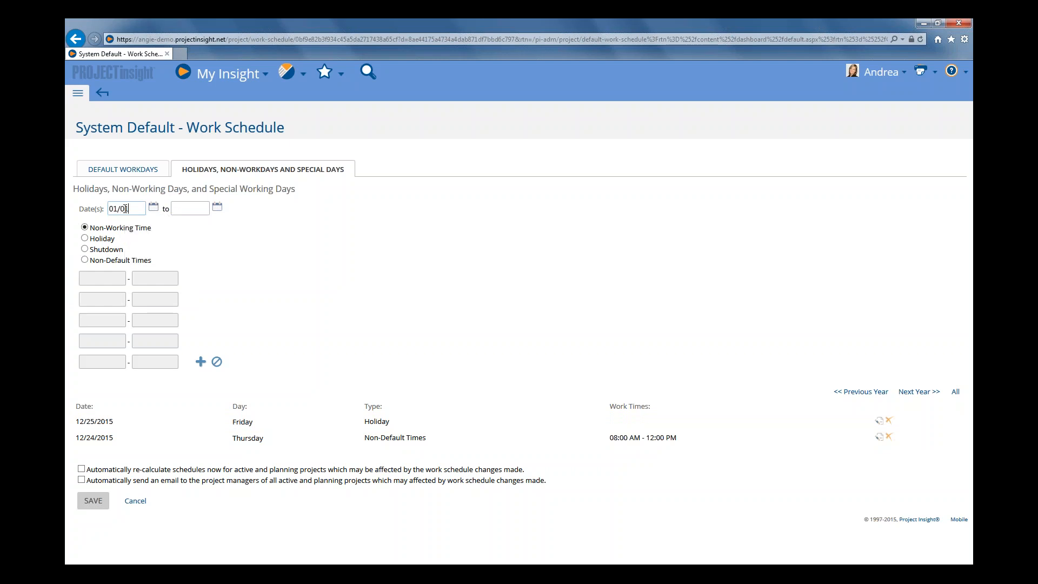
type("1/202")
type("6")
left_click(154, 207)
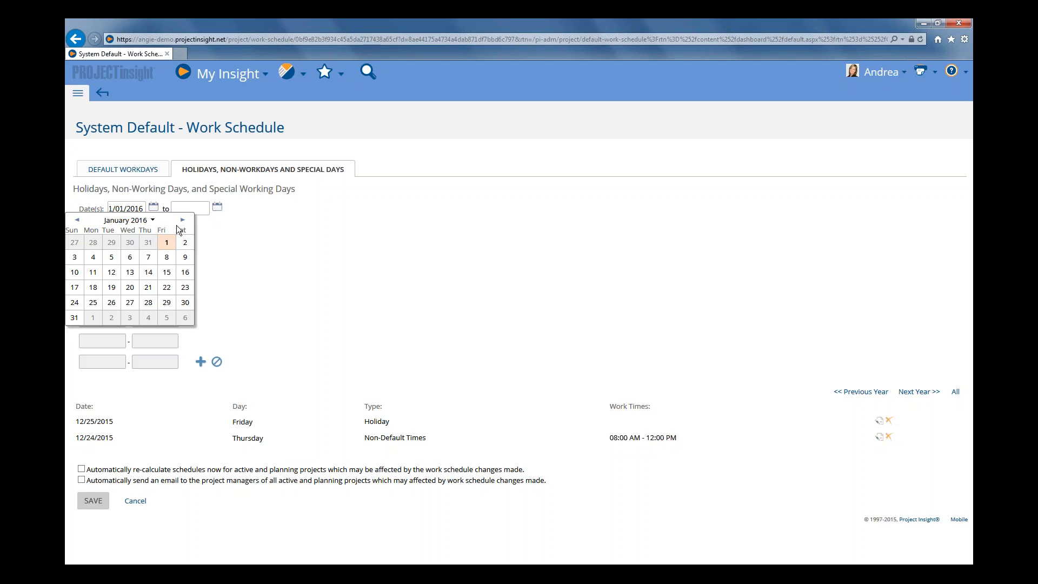
left_click(167, 243)
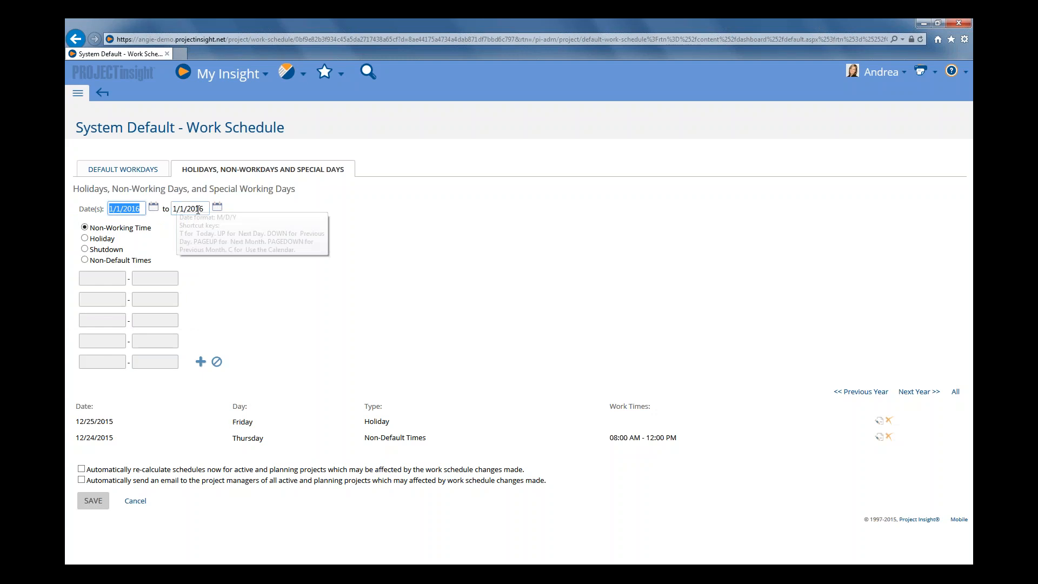
Add 1/1/2016 as a single-day Holiday entry to the schedule
left_click(217, 209)
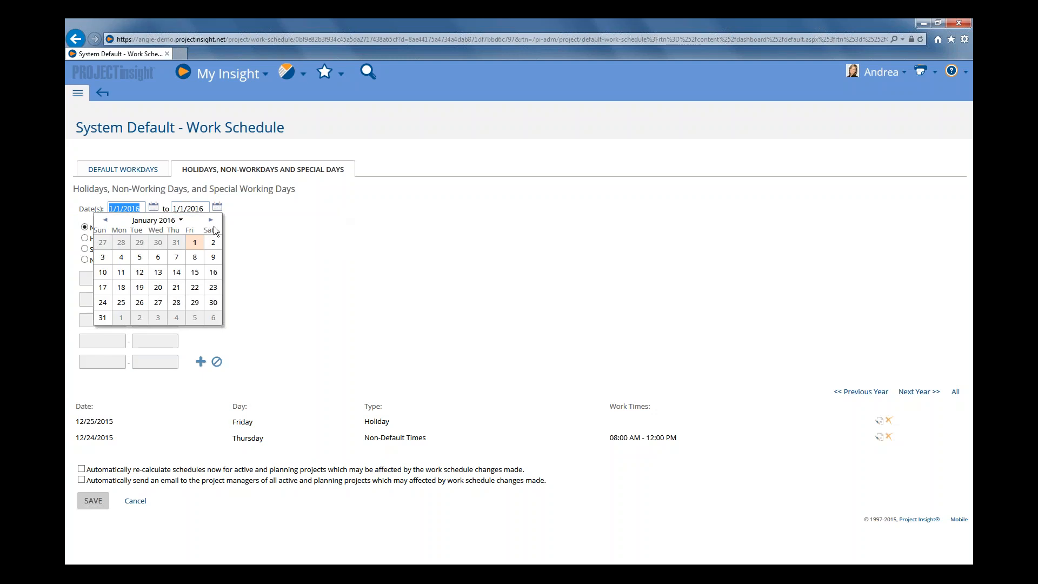
left_click(121, 259)
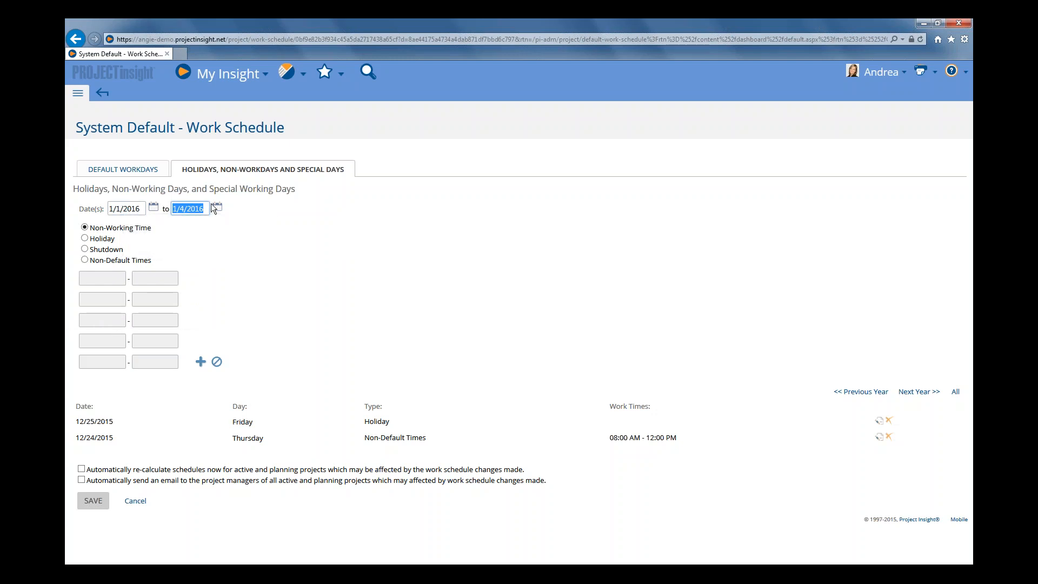
left_click(107, 242)
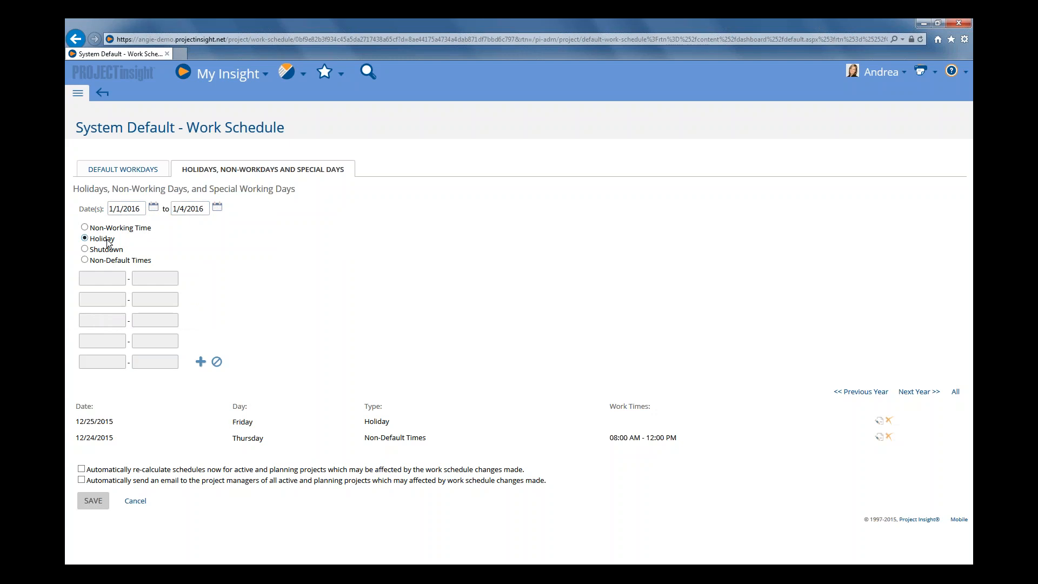
left_click(217, 208)
left_click(194, 243)
left_click(200, 363)
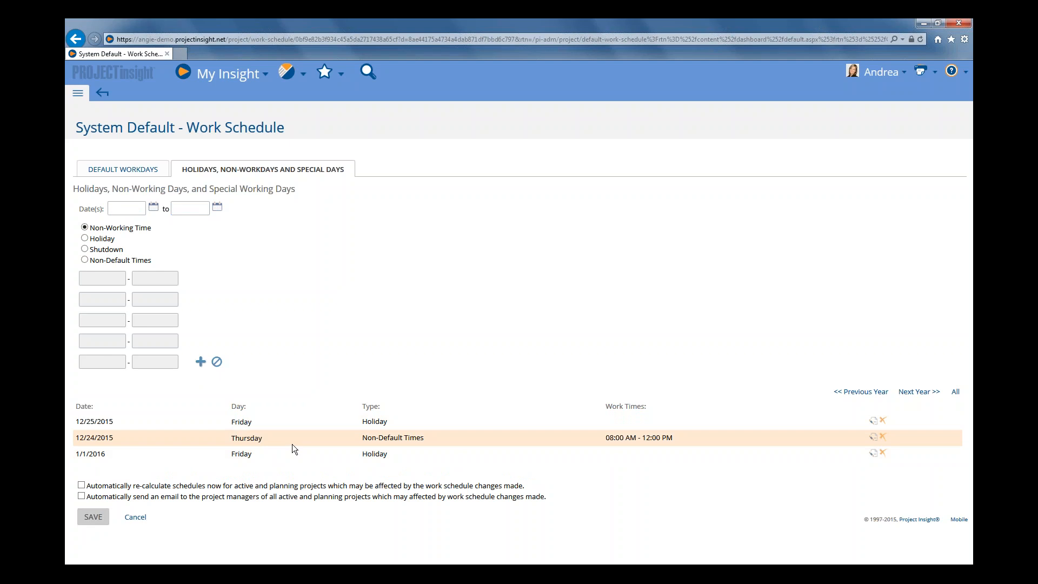
Delete the 12/24/2015 Non-Default Times entry from the schedule's special days
left_click(884, 438)
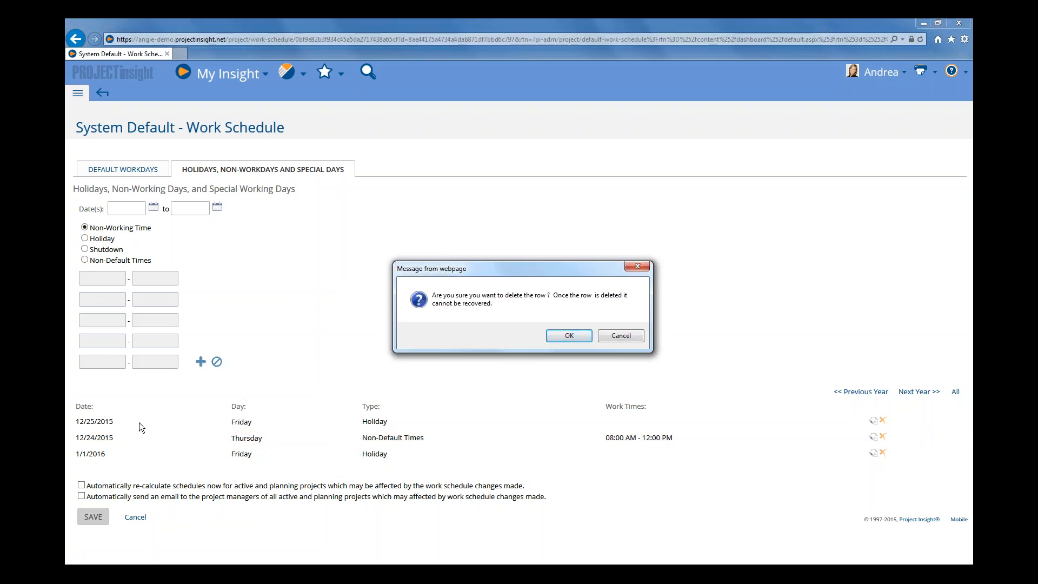
left_click(570, 335)
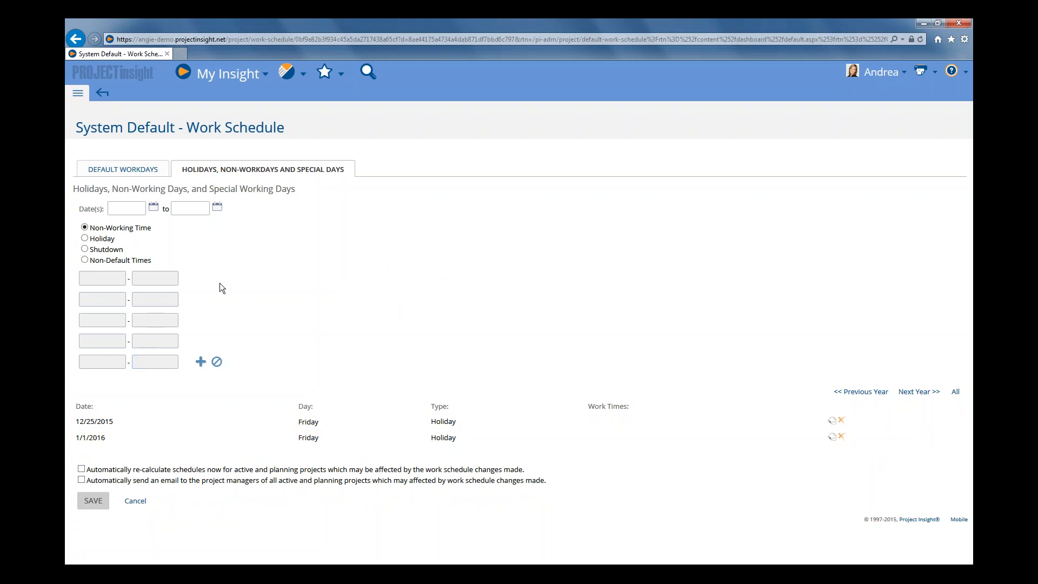
Start a new entry dated 12/24/2015 and set its type to Non-Default Times
left_click(154, 207)
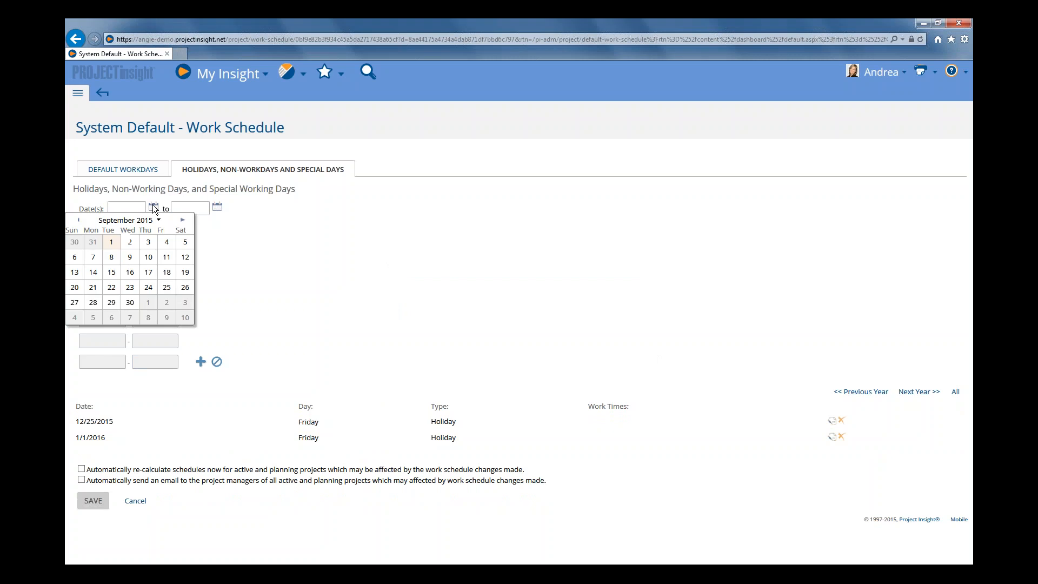
left_click(182, 221)
left_click(183, 221)
left_click(183, 221)
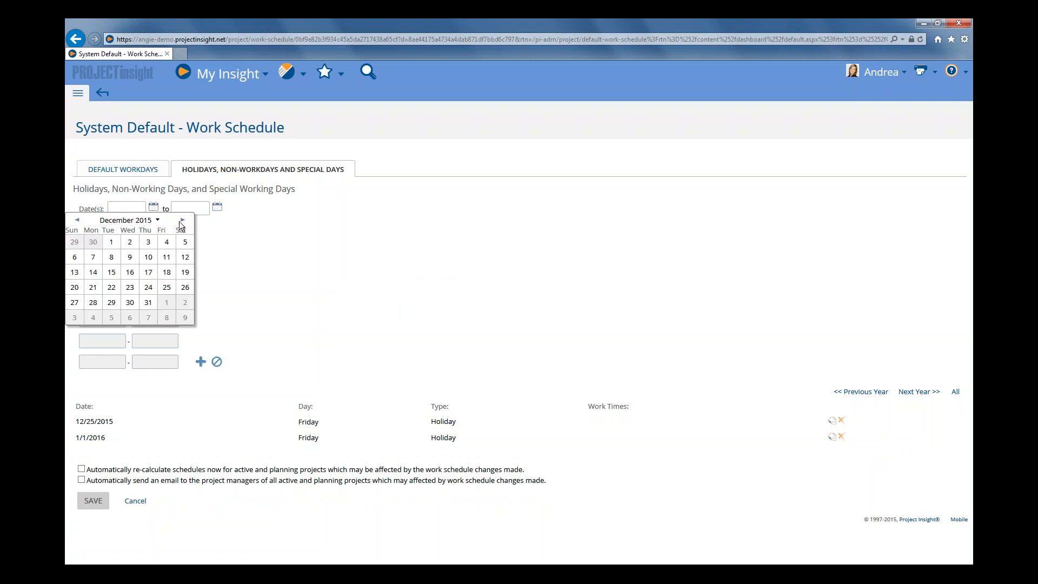
left_click(148, 287)
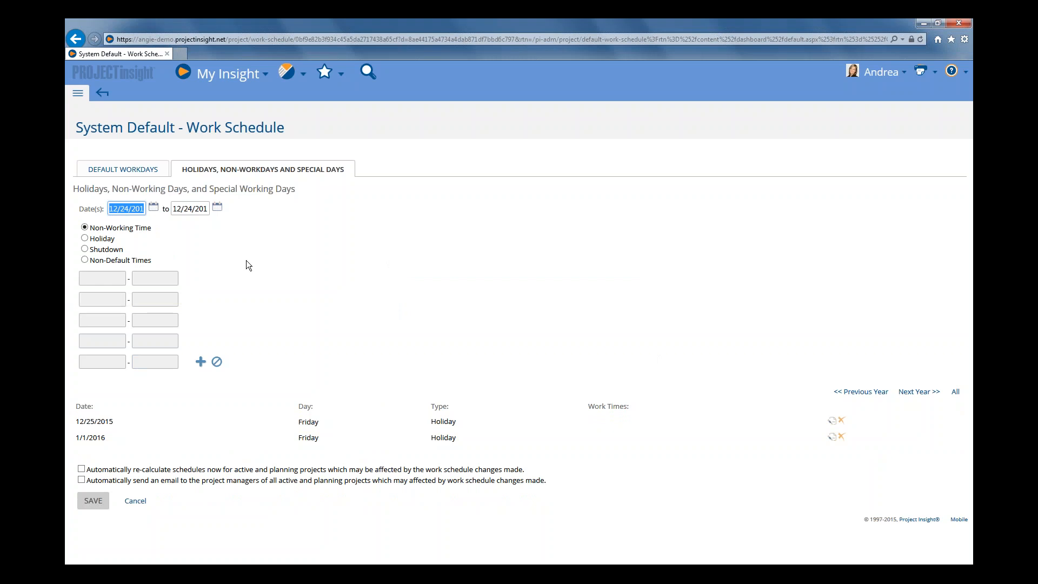
left_click(100, 241)
left_click(107, 263)
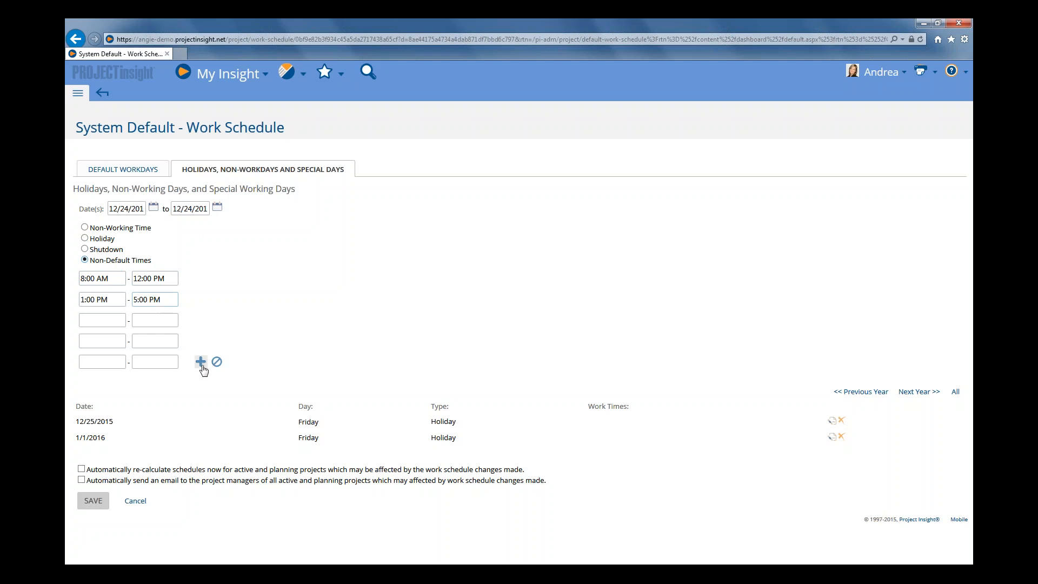
Clear the afternoon time range, keeping only 8:00 AM to 12:00 PM, and add the 12/24/2015 entry
left_click_drag(158, 300, 136, 301)
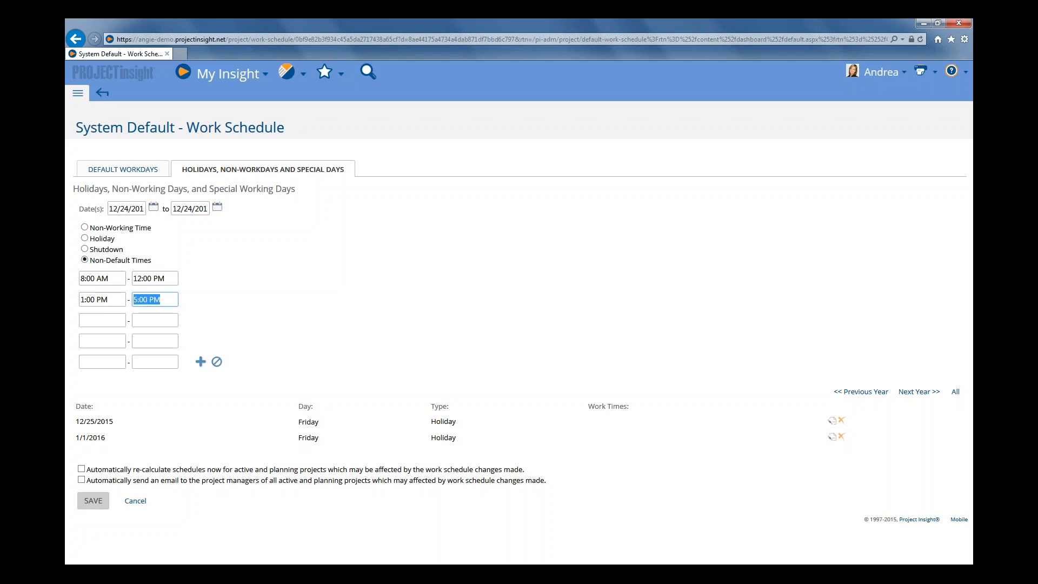
type("1:00 PM")
left_click_drag(116, 300, 81, 299)
key("BackSpace")
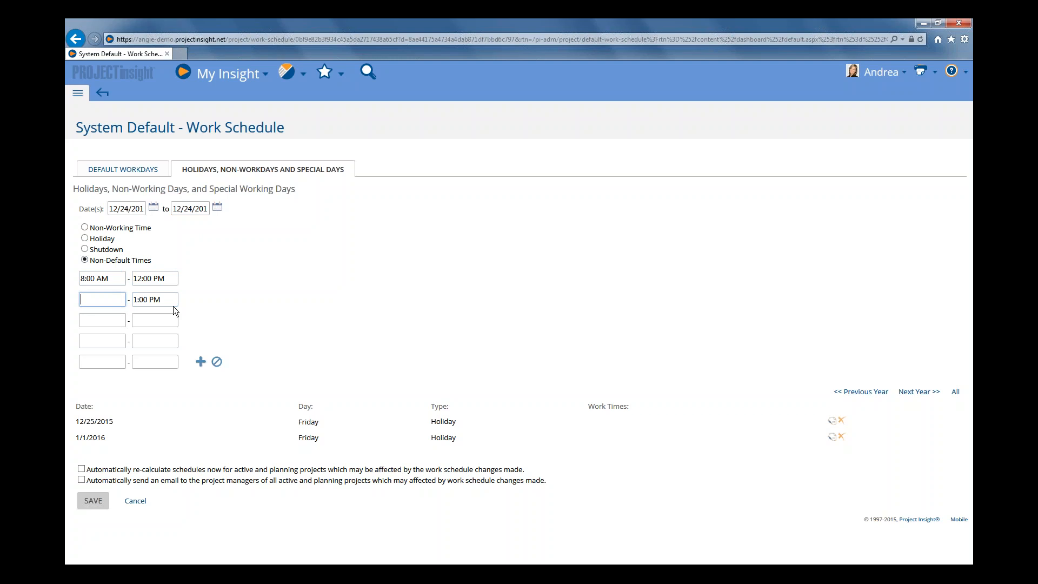
key("Tab")
key("BackSpace")
left_click(201, 362)
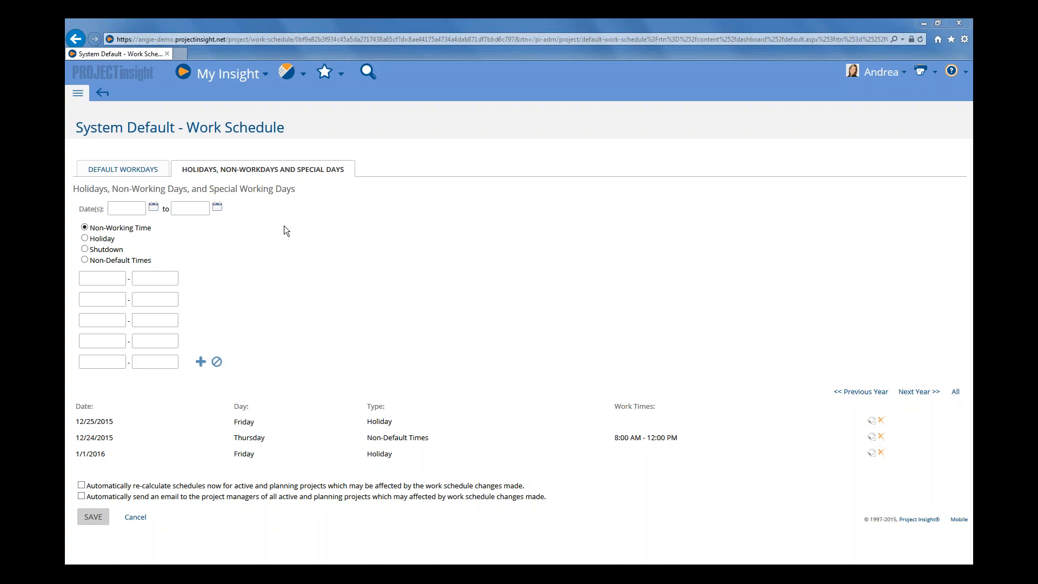
left_click(114, 171)
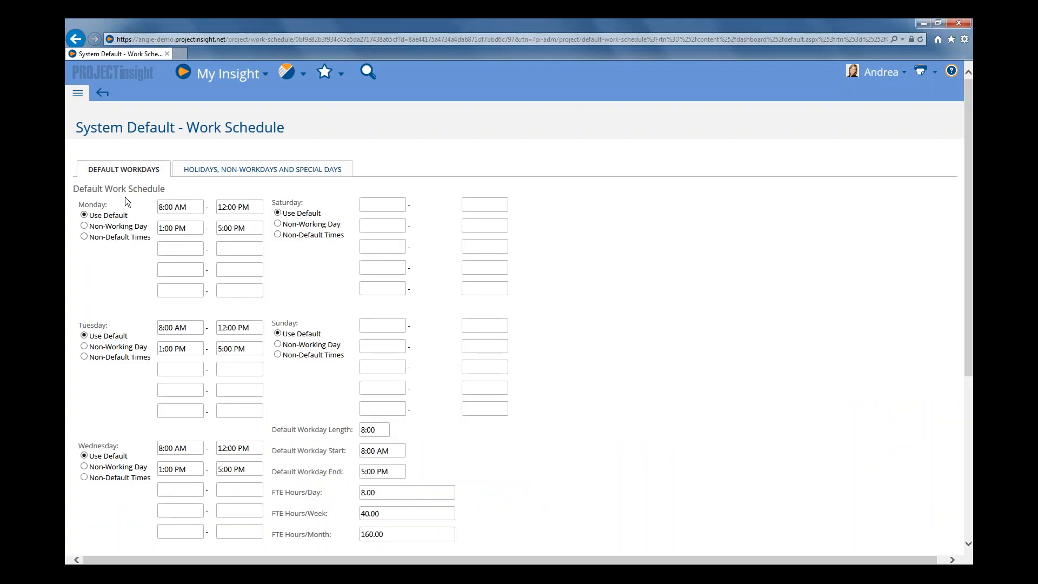
left_click(243, 170)
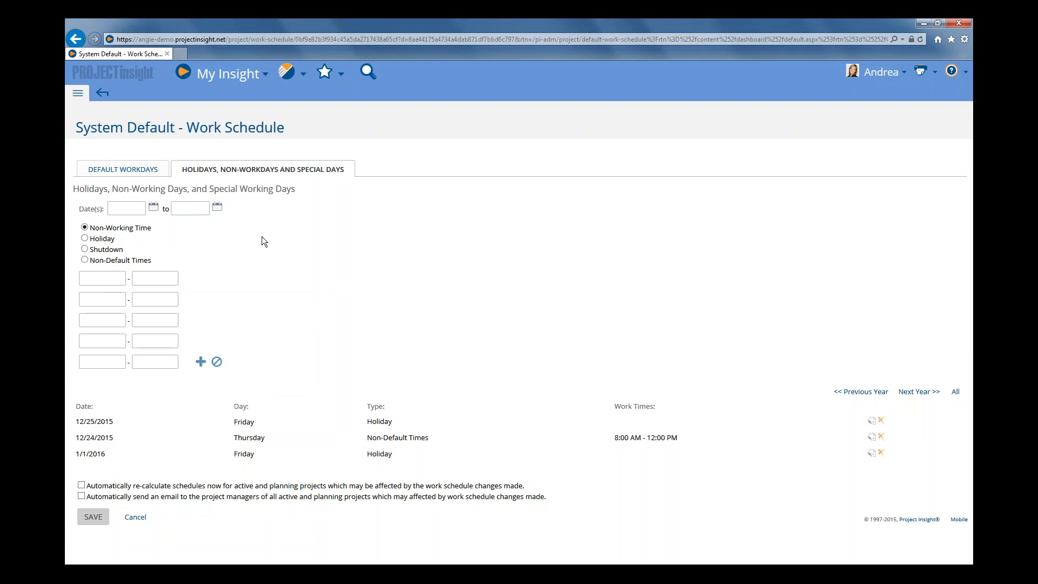
left_click(152, 207)
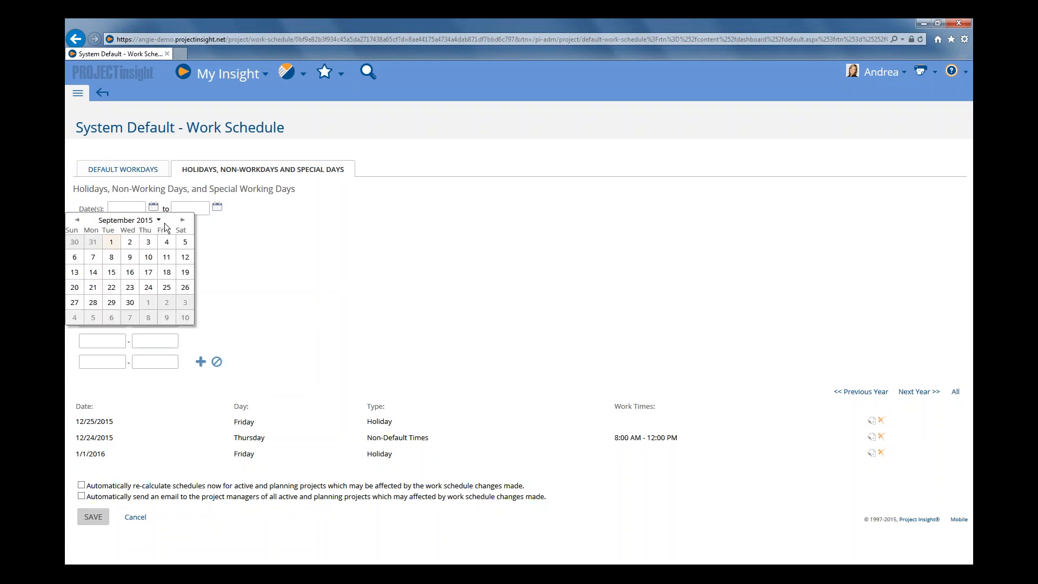
left_click(185, 241)
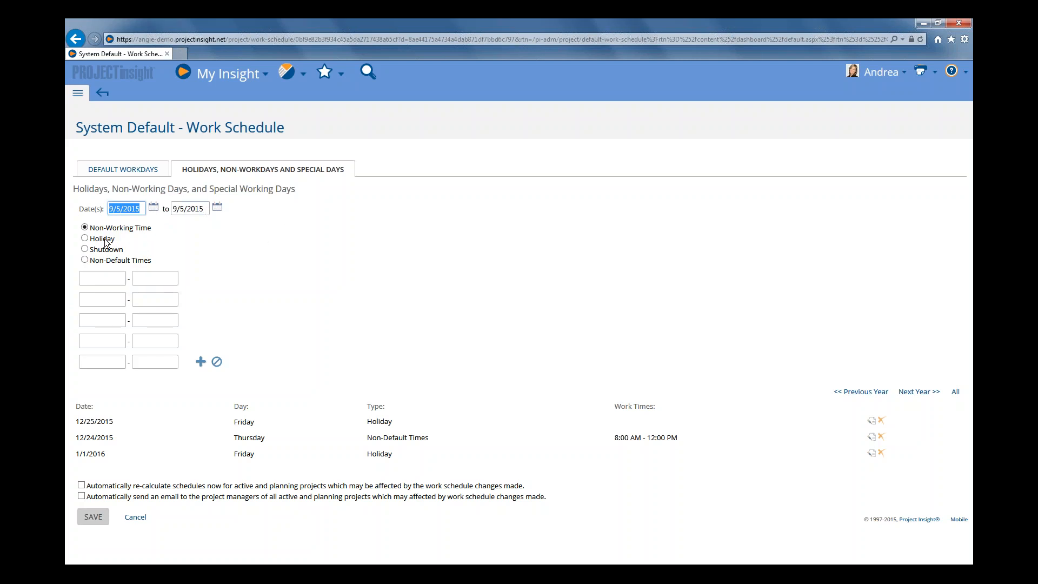
left_click(111, 261)
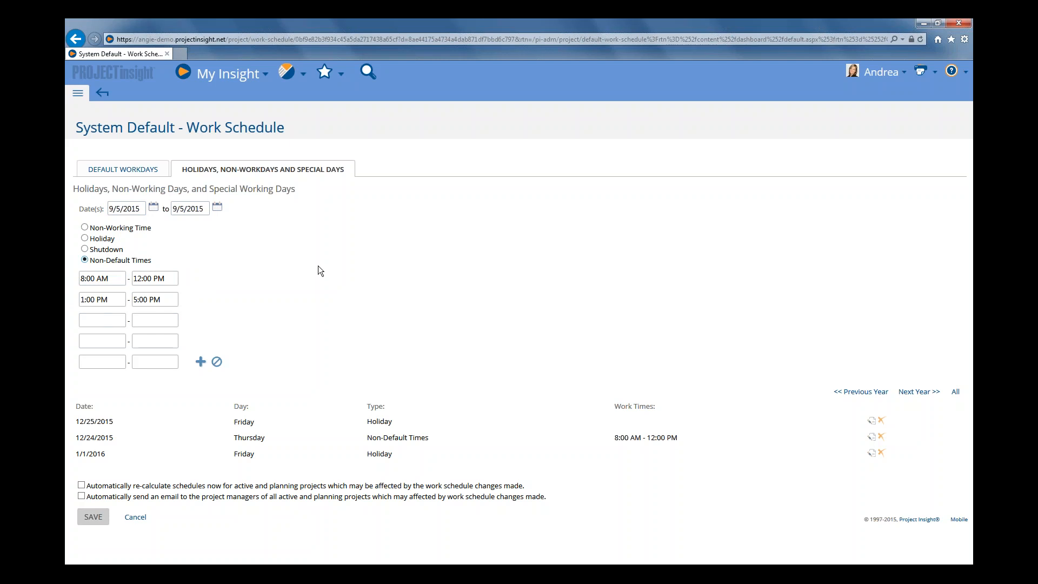
left_click(965, 71)
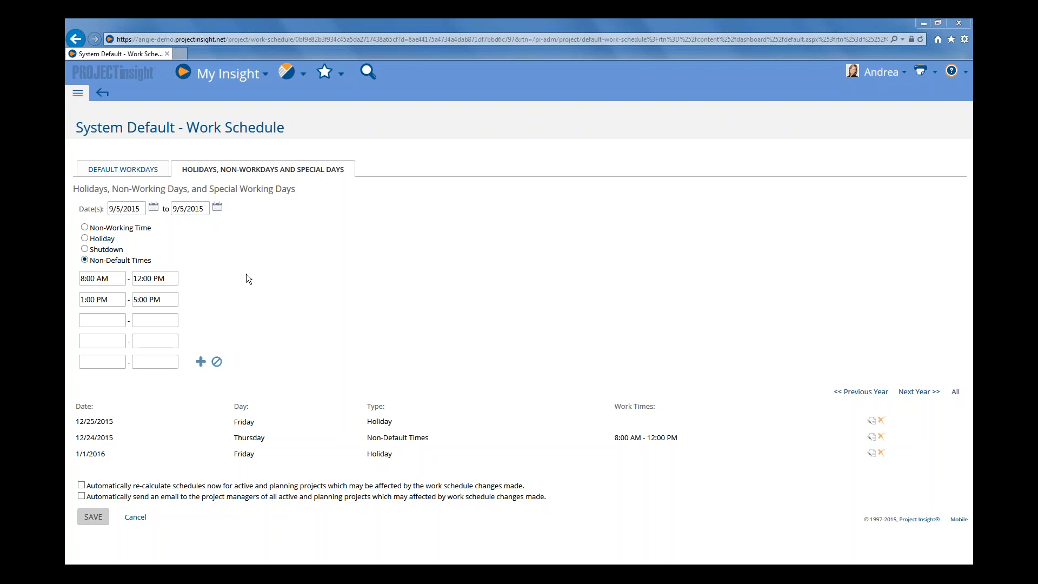
Save the work schedule changes without the automatic recalculation or project manager e-mail options
left_click(99, 488)
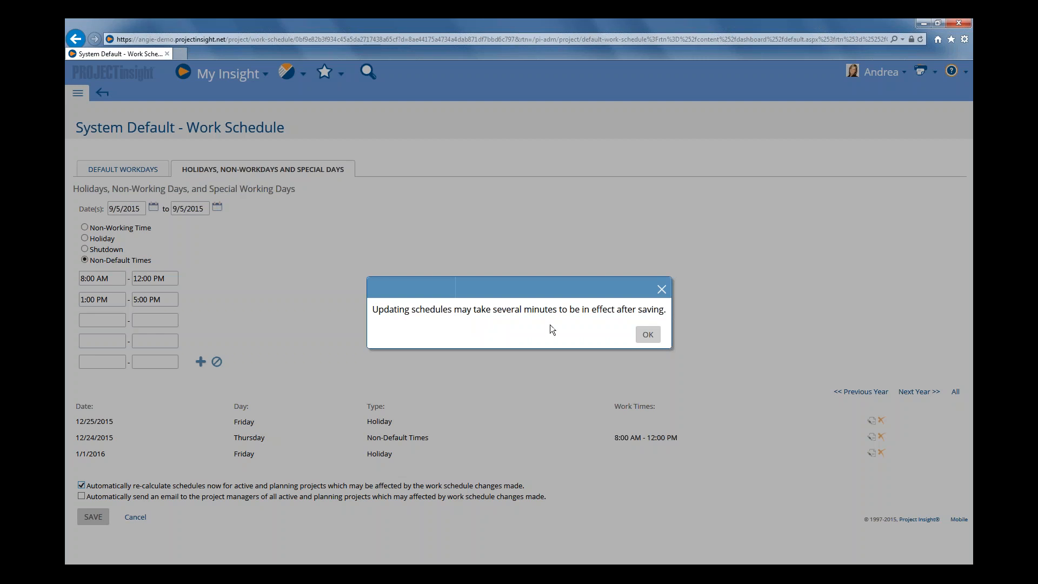
left_click(648, 334)
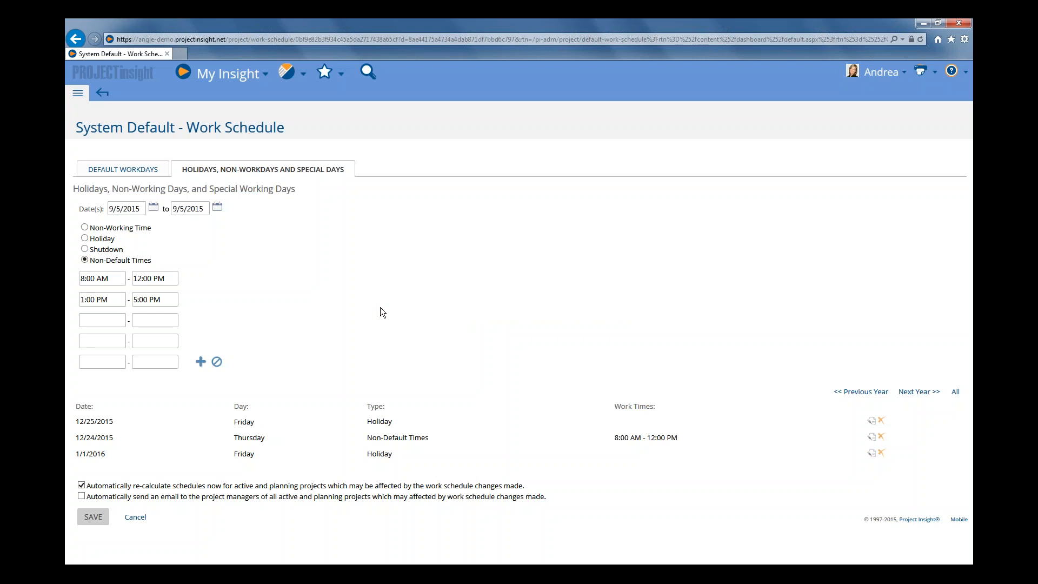
left_click(109, 499)
left_click(114, 490)
left_click(94, 519)
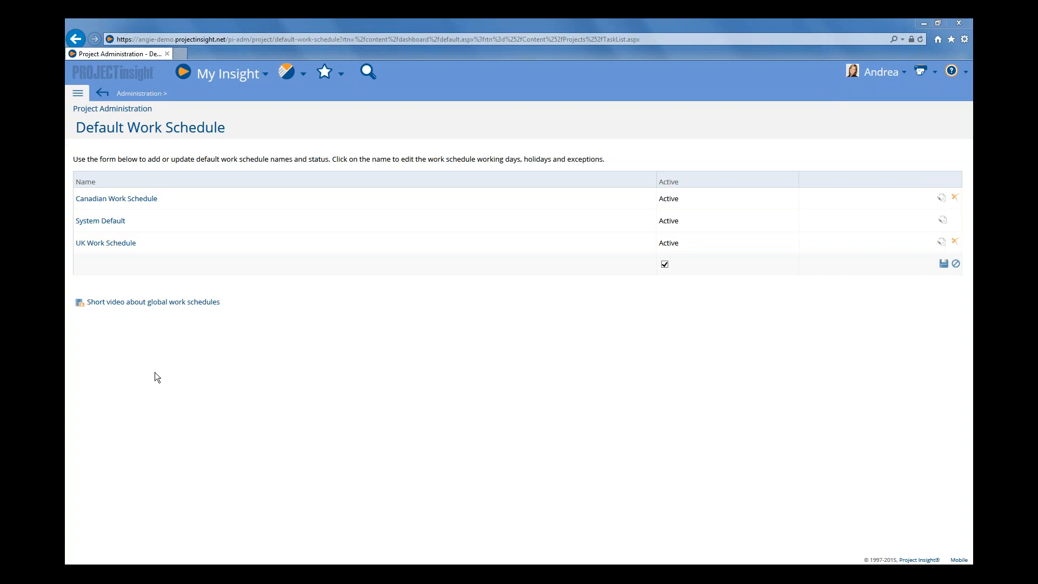
Open the Projects folder and start adding a new project
left_click(79, 95)
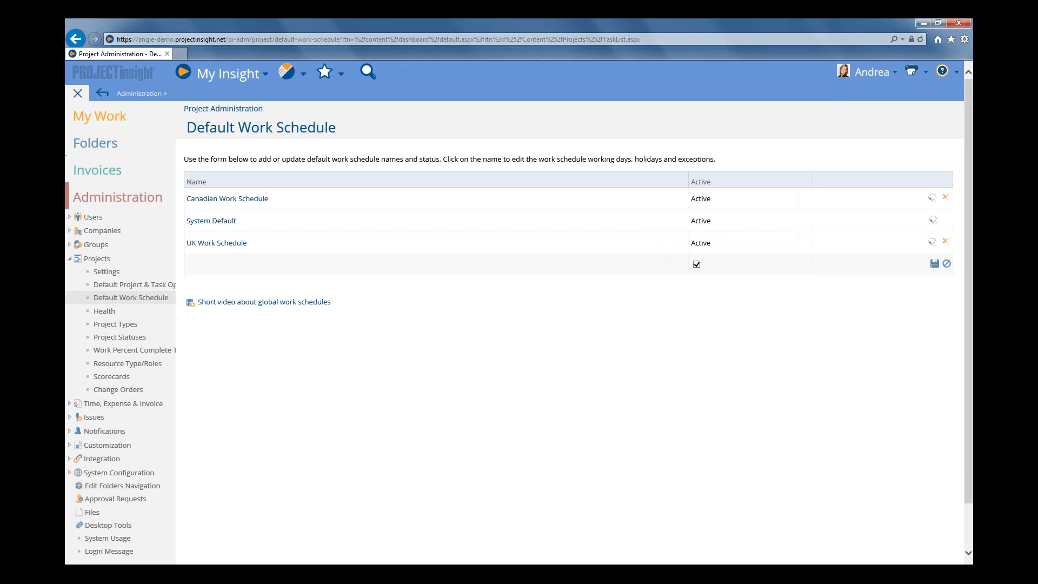
left_click(118, 197)
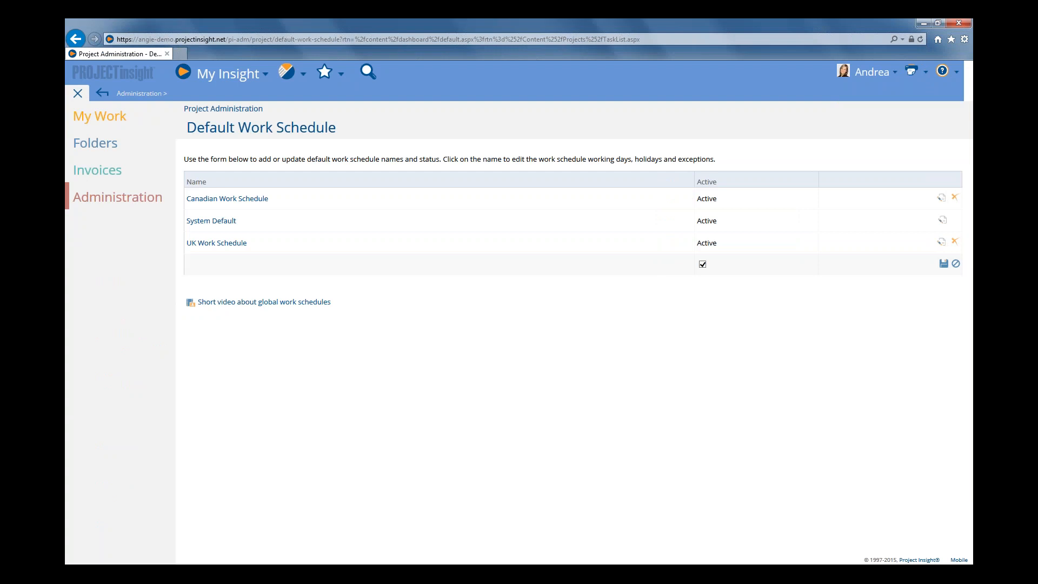
left_click(94, 142)
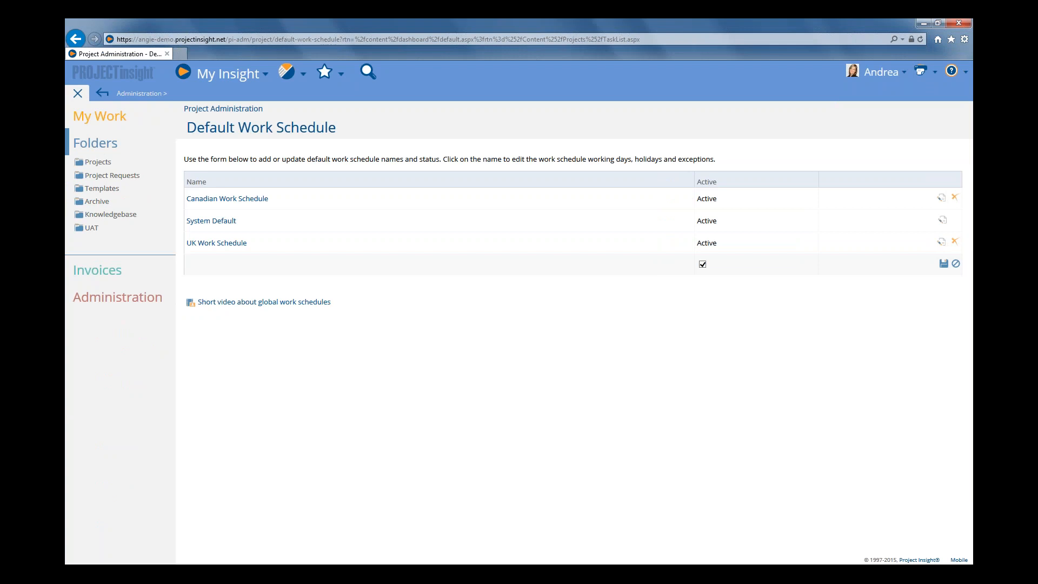
left_click(98, 162)
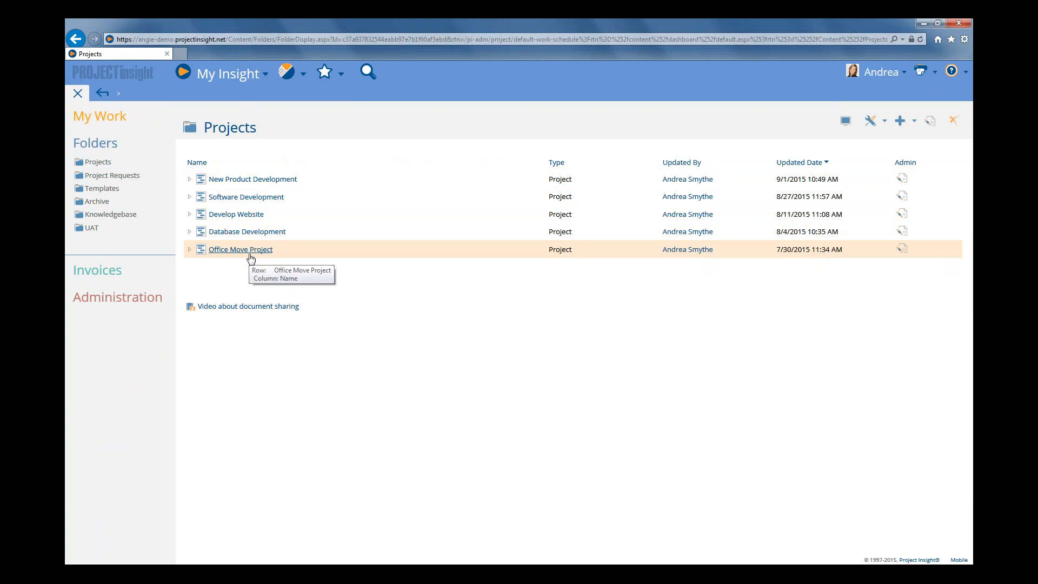
left_click(903, 127)
left_click(836, 200)
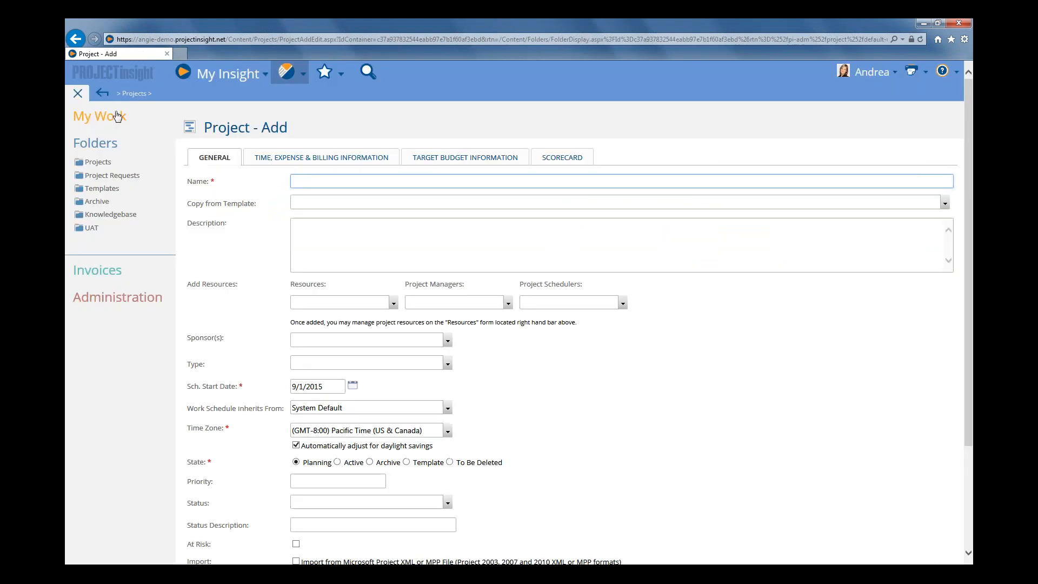
left_click(77, 97)
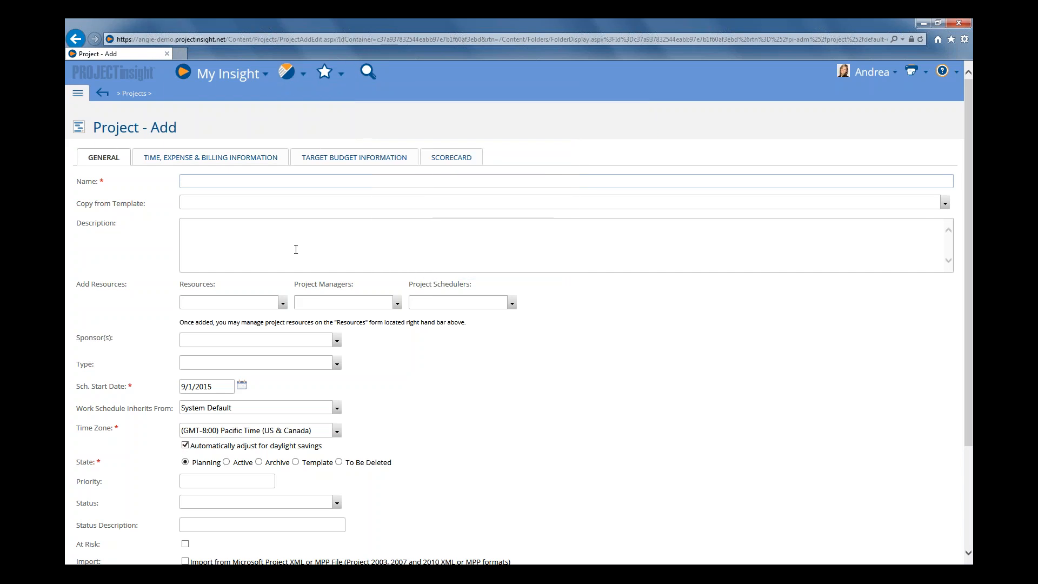
Create a project named System Upgrade that inherits the System Default work schedule, then save and display it
left_click(214, 178)
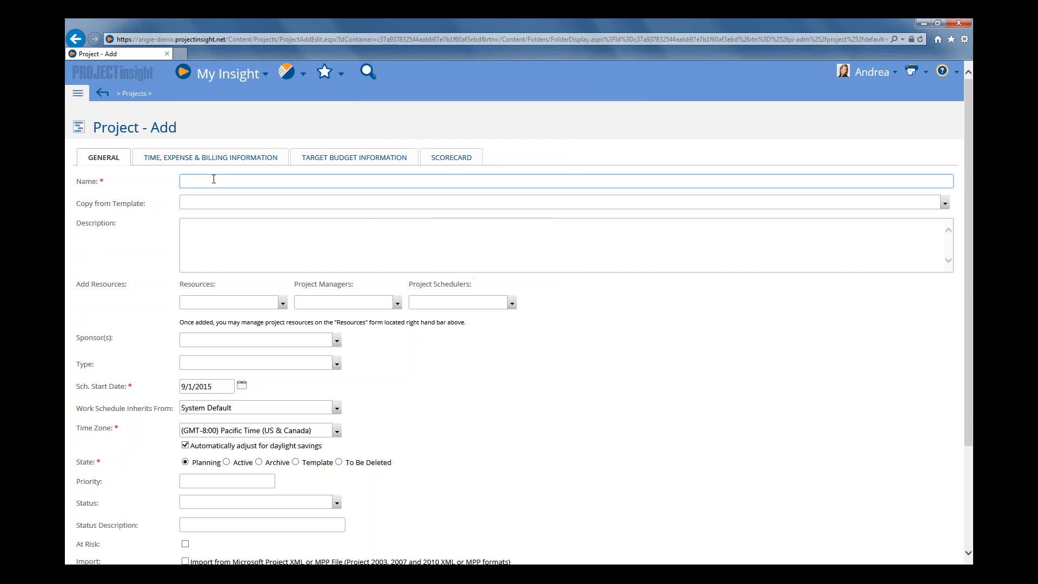
type("System Upgrade")
left_click(336, 410)
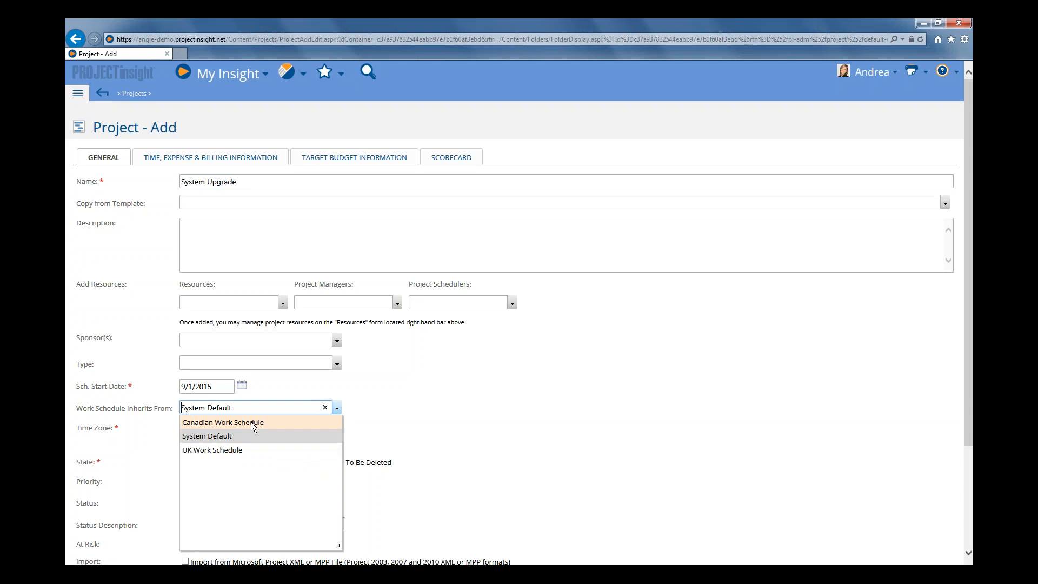
left_click(244, 435)
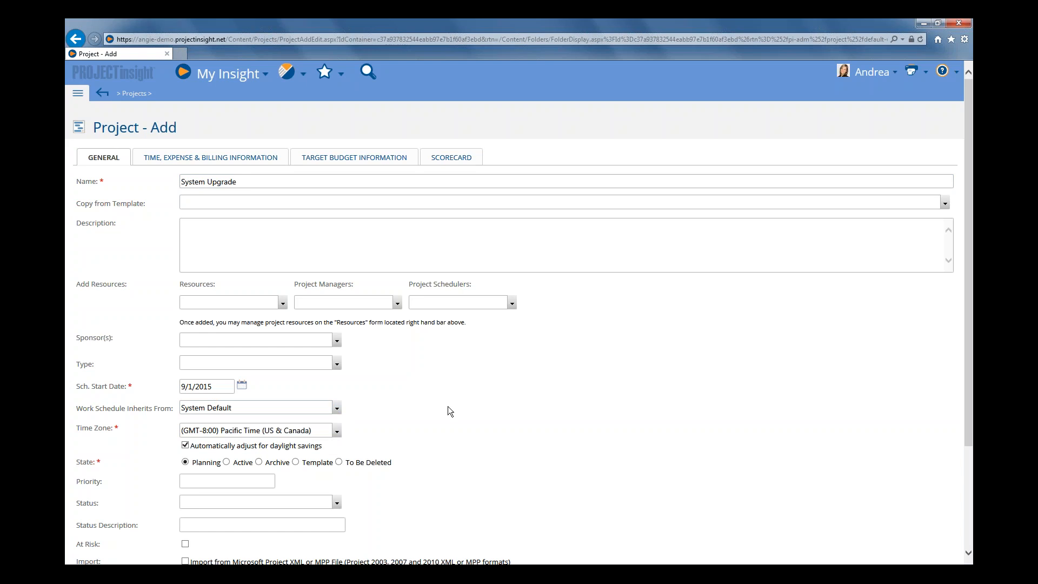
scroll(444, 415, "down", 3)
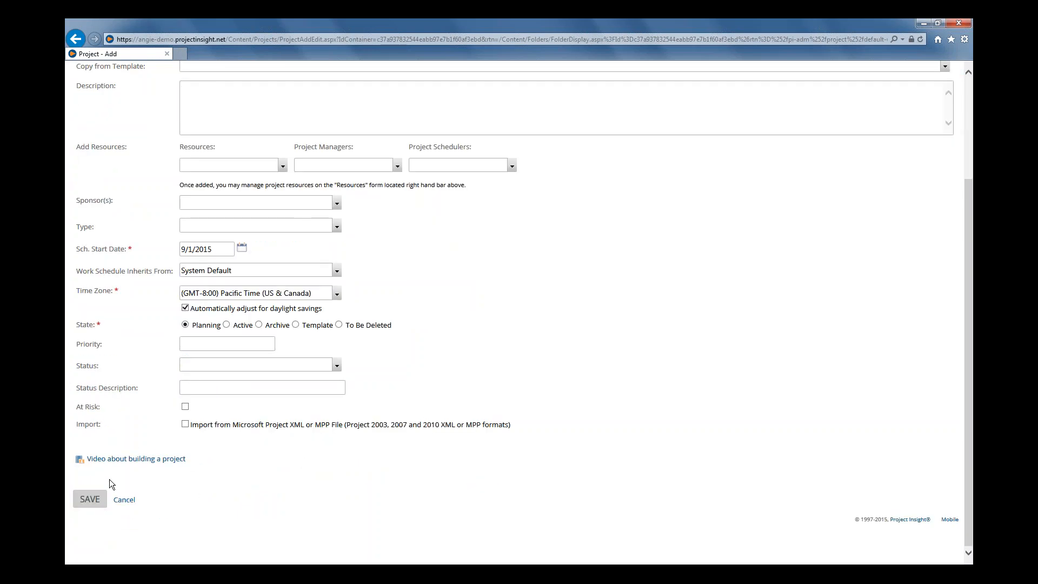
mouse_move(92, 497)
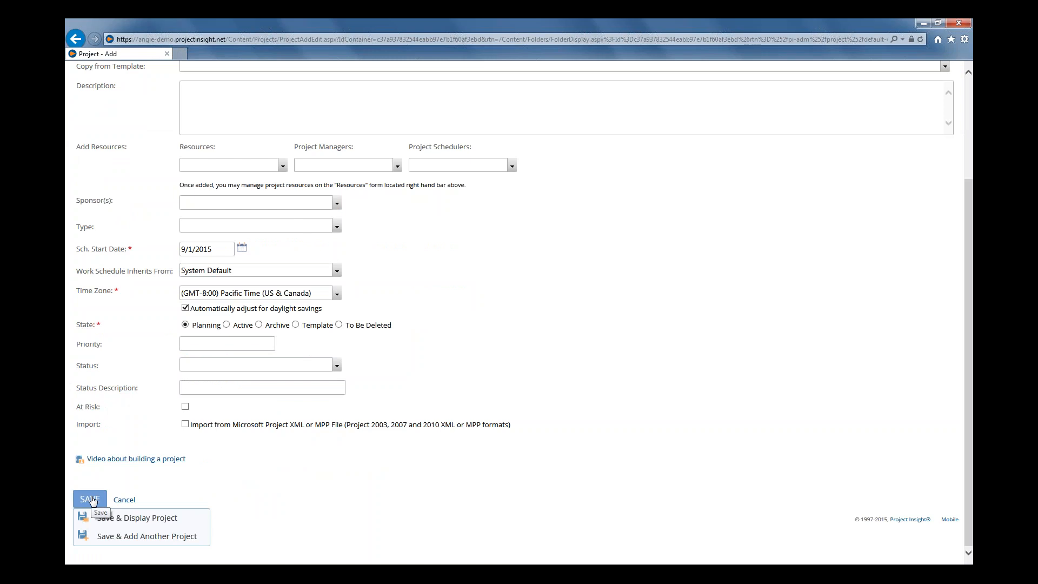
left_click(149, 523)
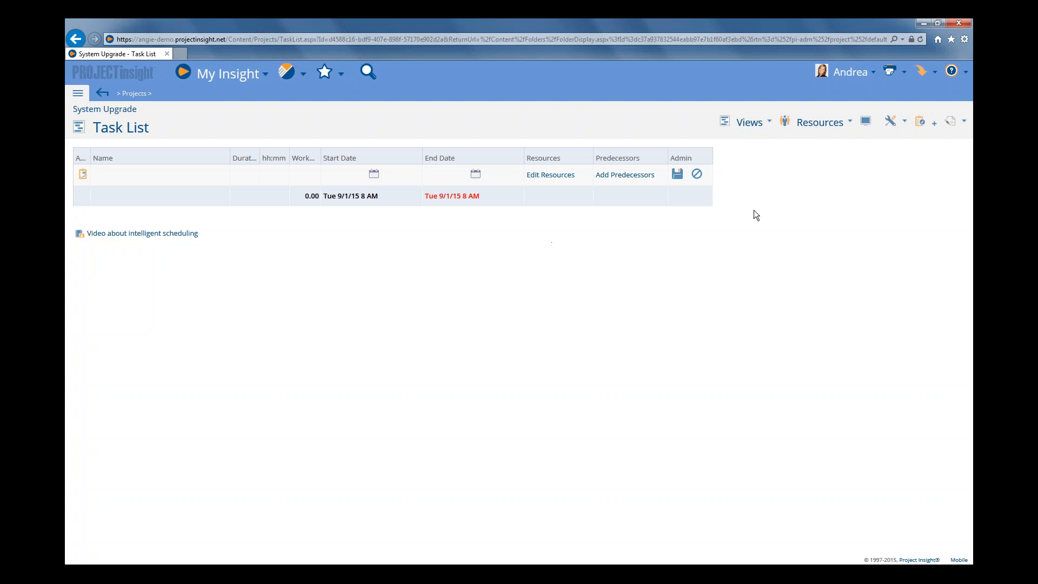
Open the System Upgrade project's work schedule and examine which schedule it inherits from
left_click(753, 125)
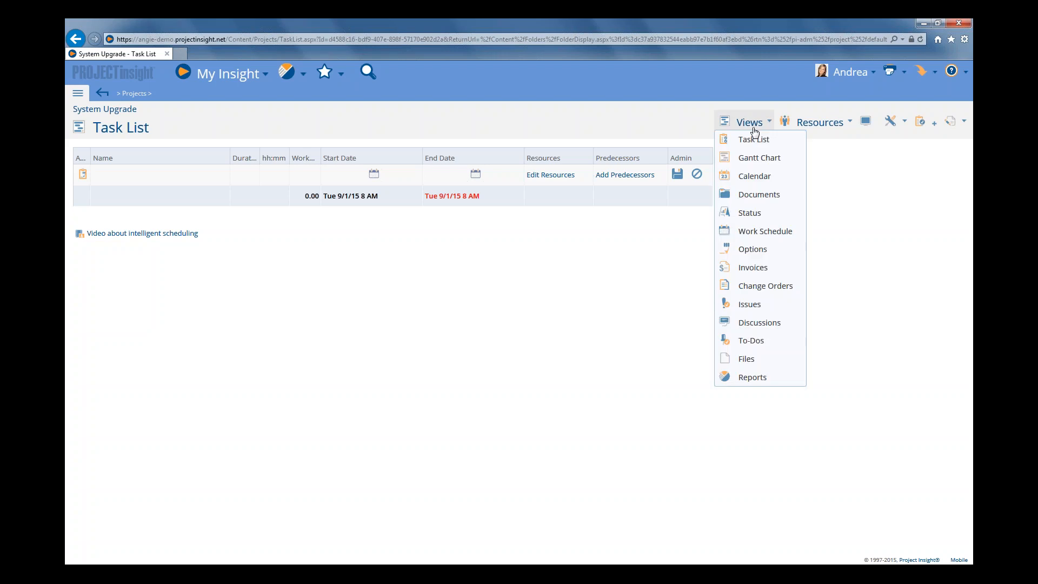
left_click(770, 233)
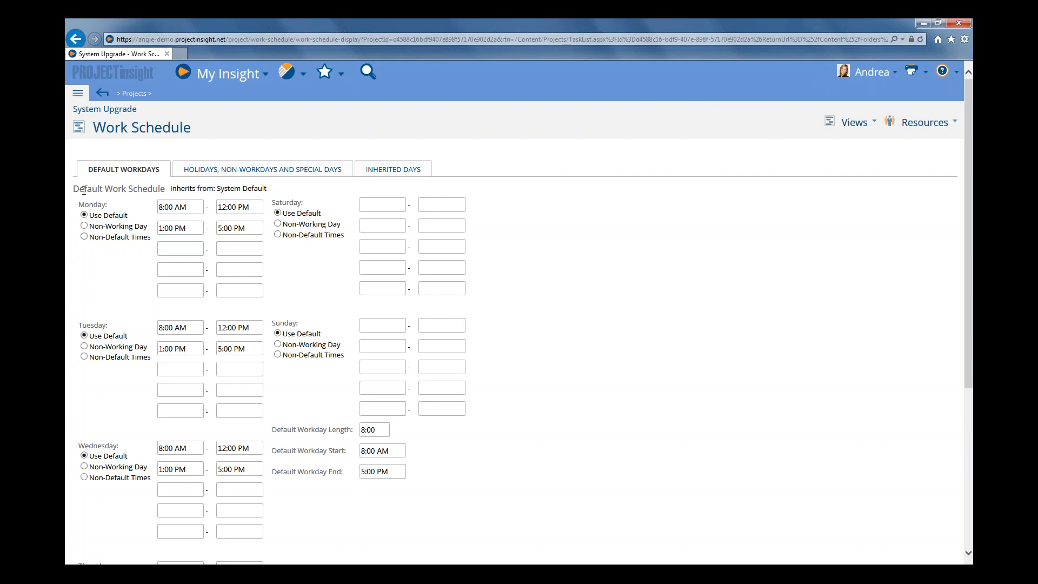
left_click_drag(74, 189, 161, 193)
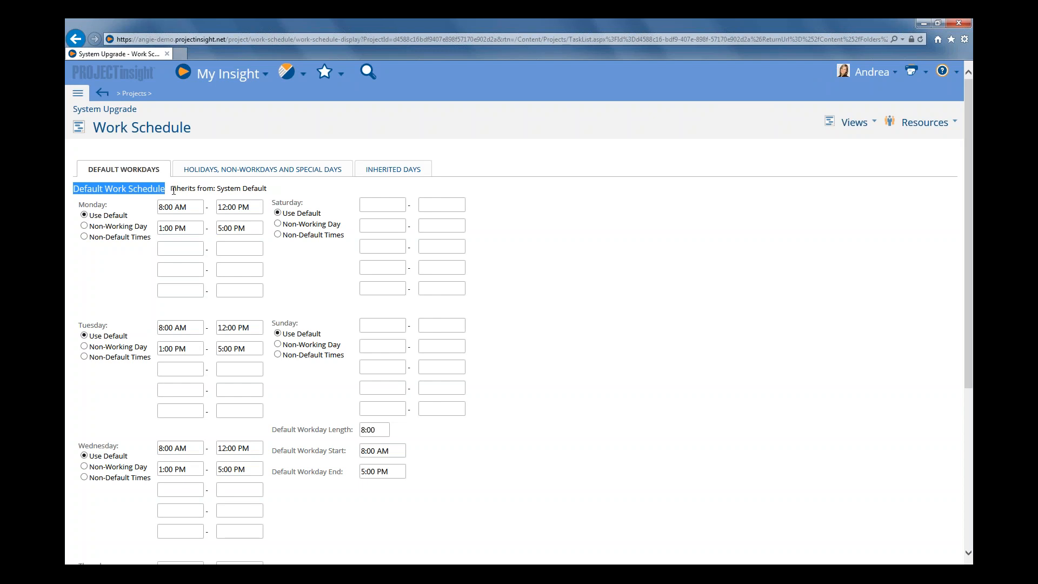
left_click_drag(171, 189, 275, 186)
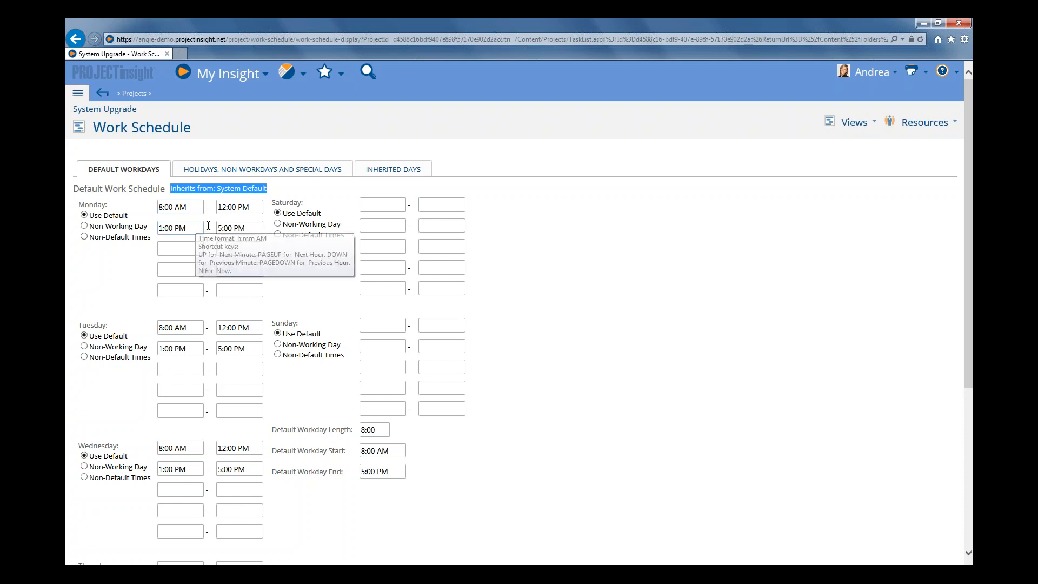
Change Monday to non-default working times from 3:00 PM to 11:00 PM, clearing the second time range
left_click(188, 228)
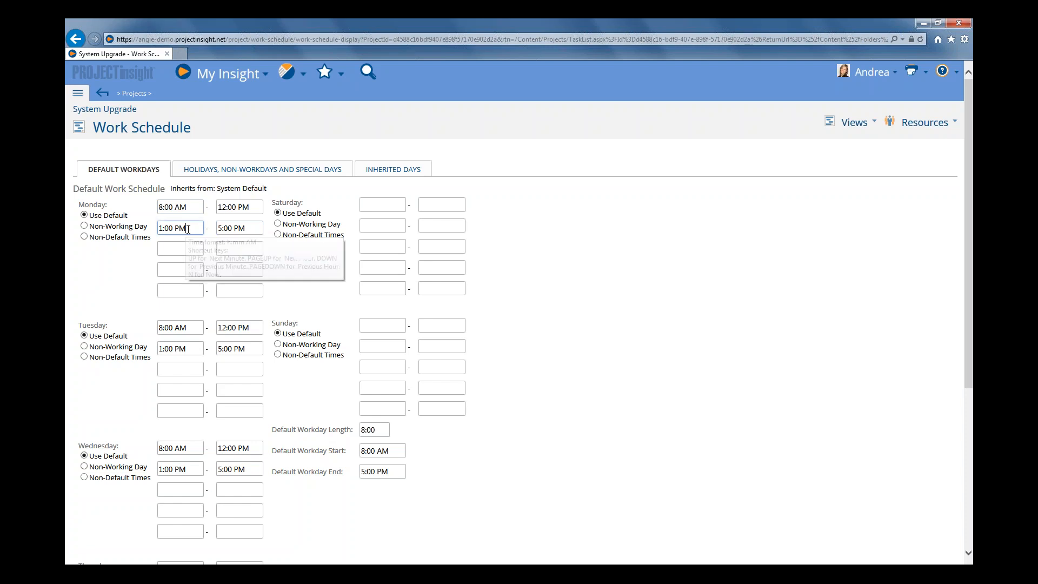
left_click(248, 228)
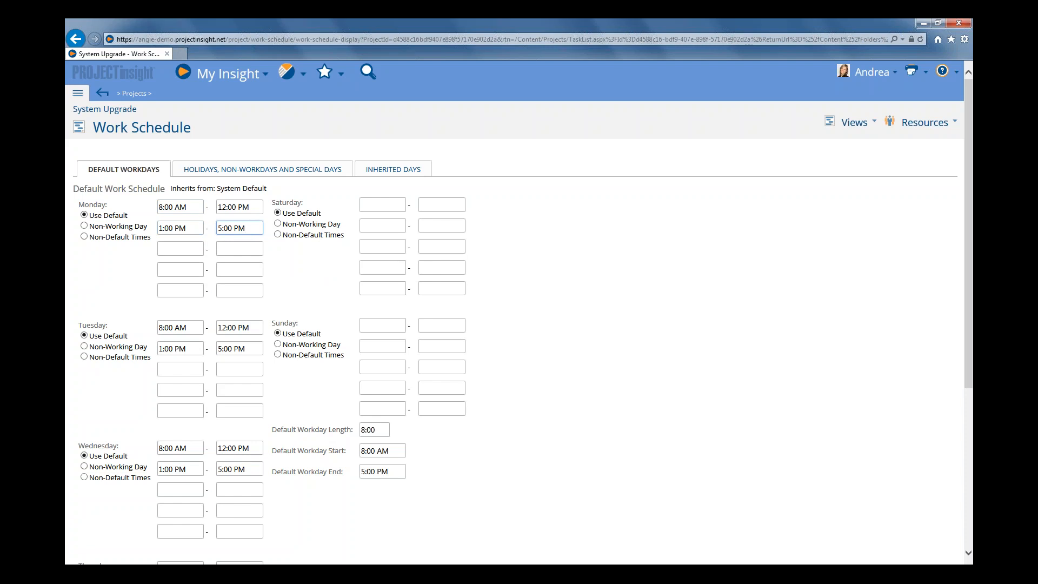
left_click(181, 227)
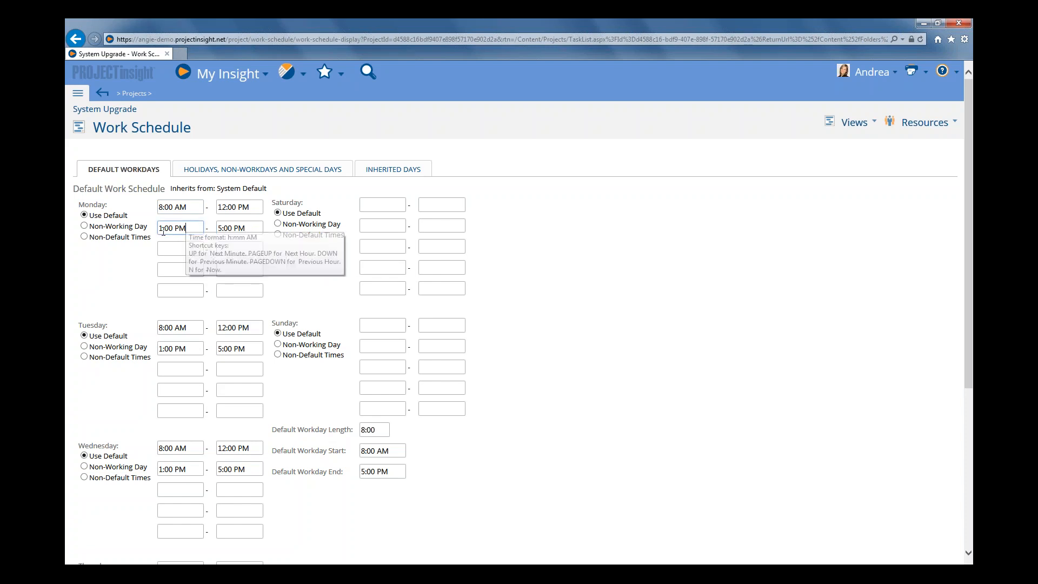
left_click_drag(163, 231, 151, 231)
key("Delete")
key("Tab")
key("Delete")
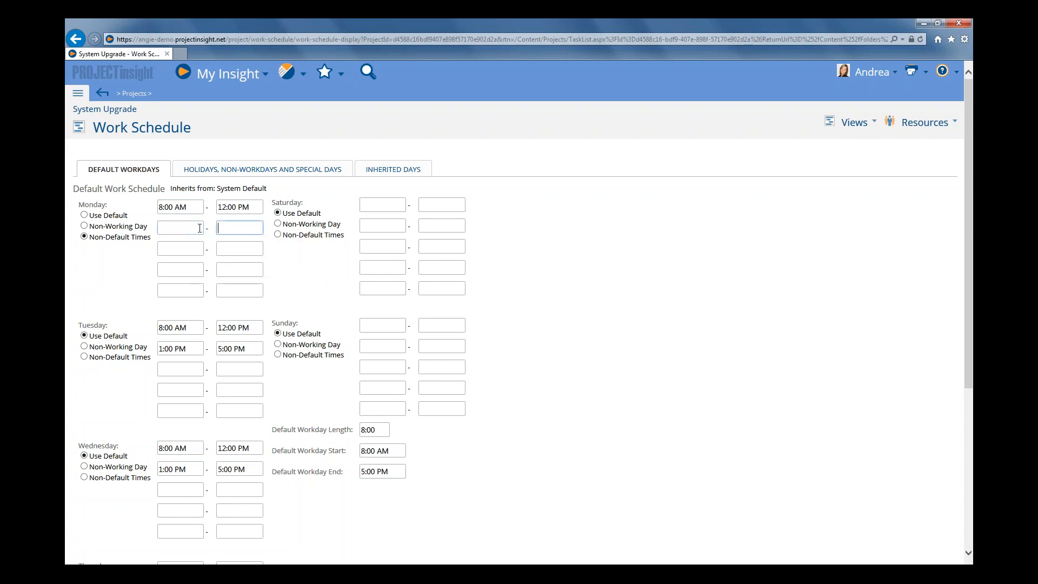
left_click(241, 228)
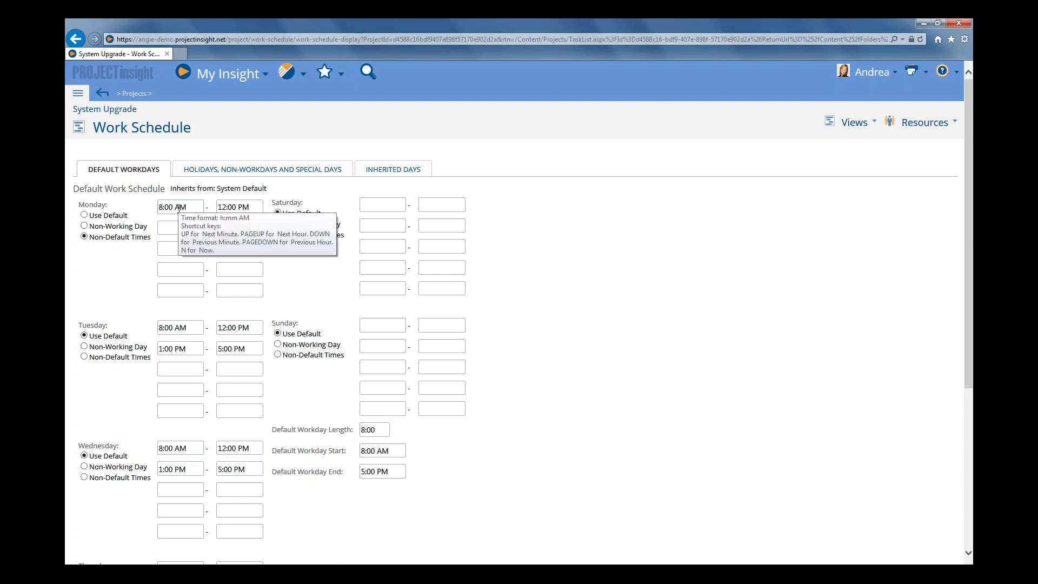
left_click(225, 207)
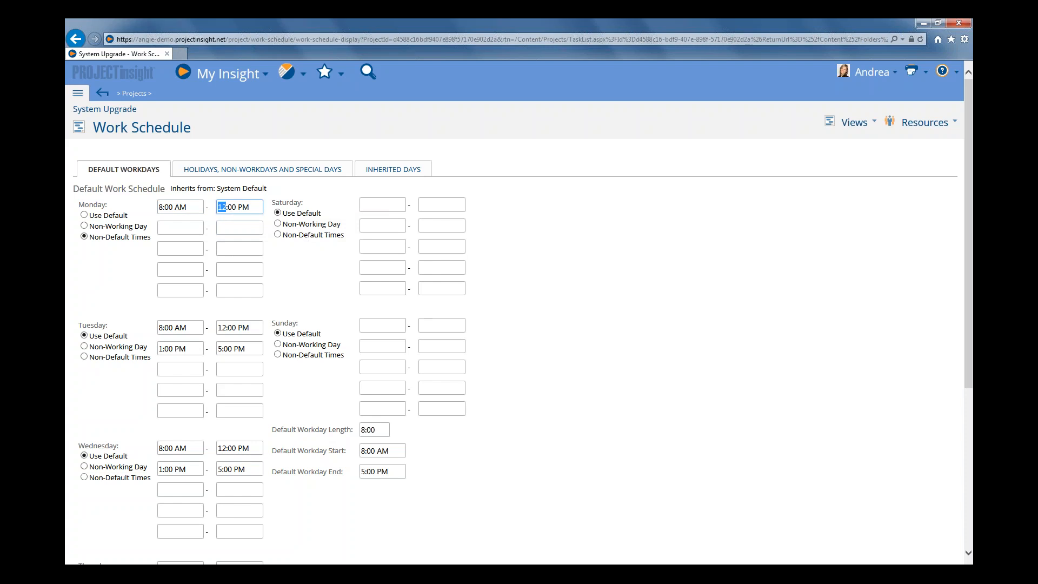
left_click(228, 207)
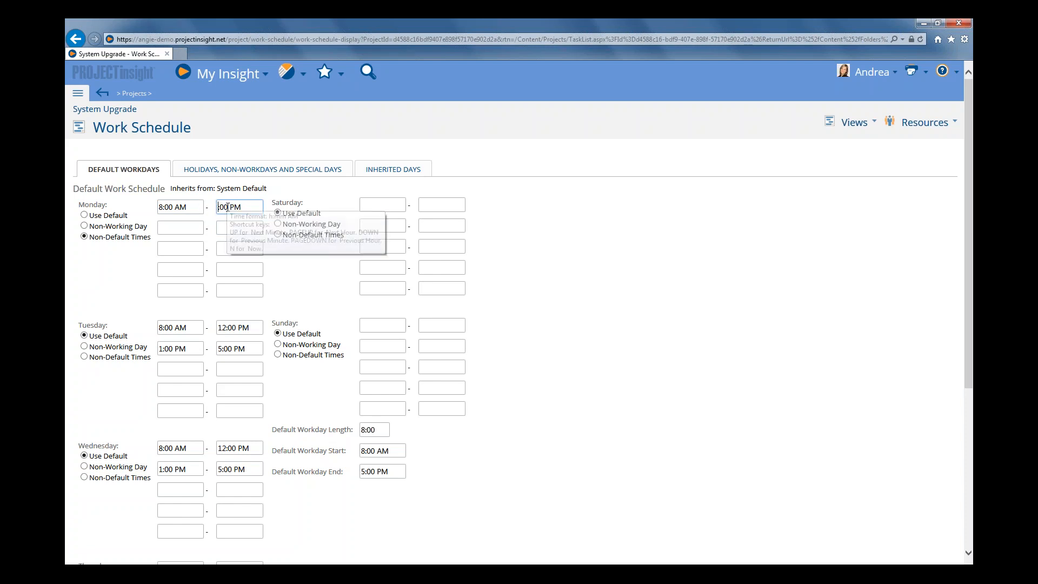
type("11")
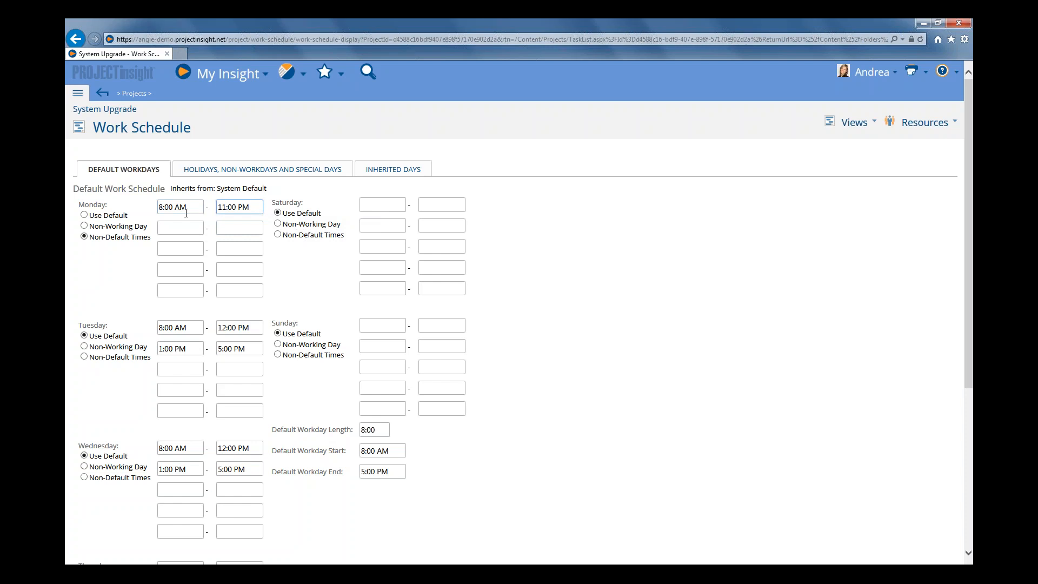
left_click_drag(186, 213, 151, 209)
type("3:00 PM")
key("Tab")
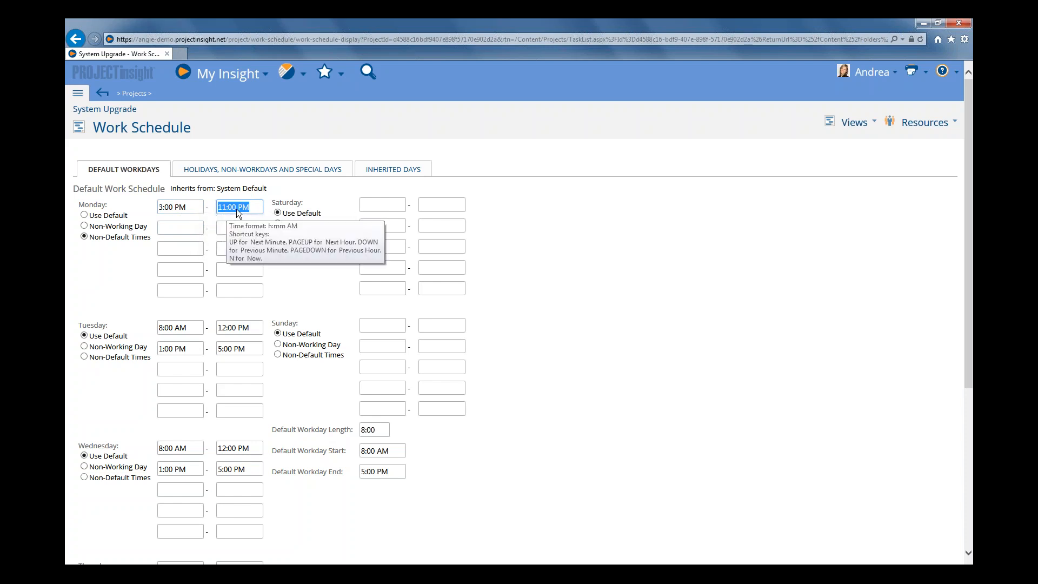
left_click(193, 208)
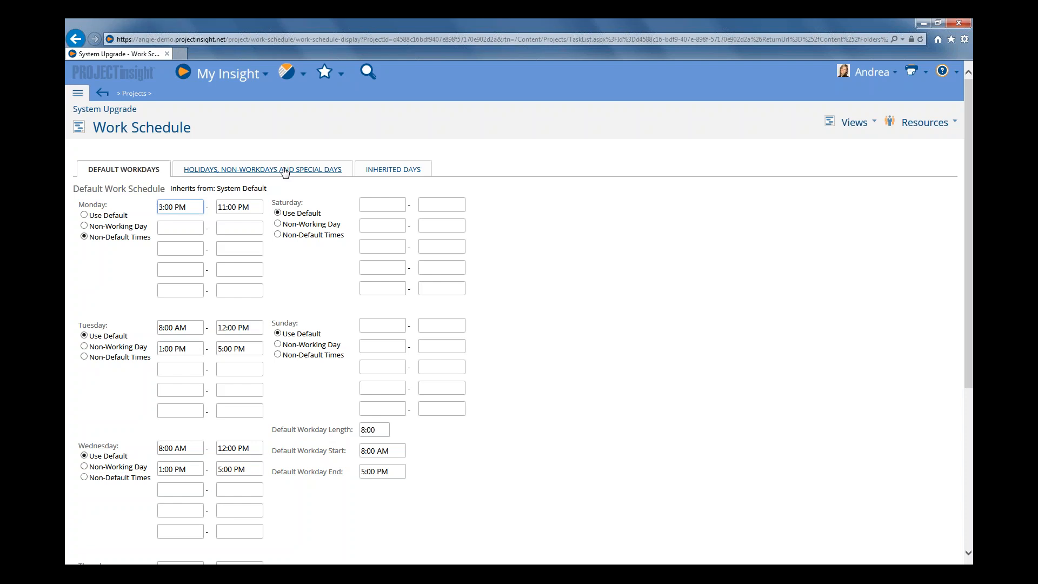
Examine the inherited holidays, non-workdays and special days for 2015 and 2016
left_click(285, 170)
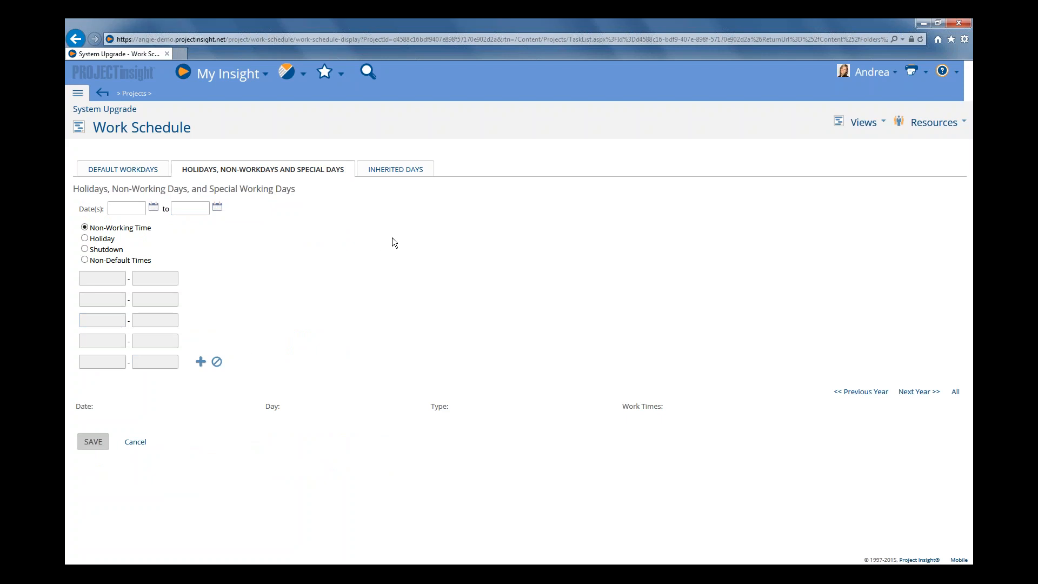
left_click(408, 170)
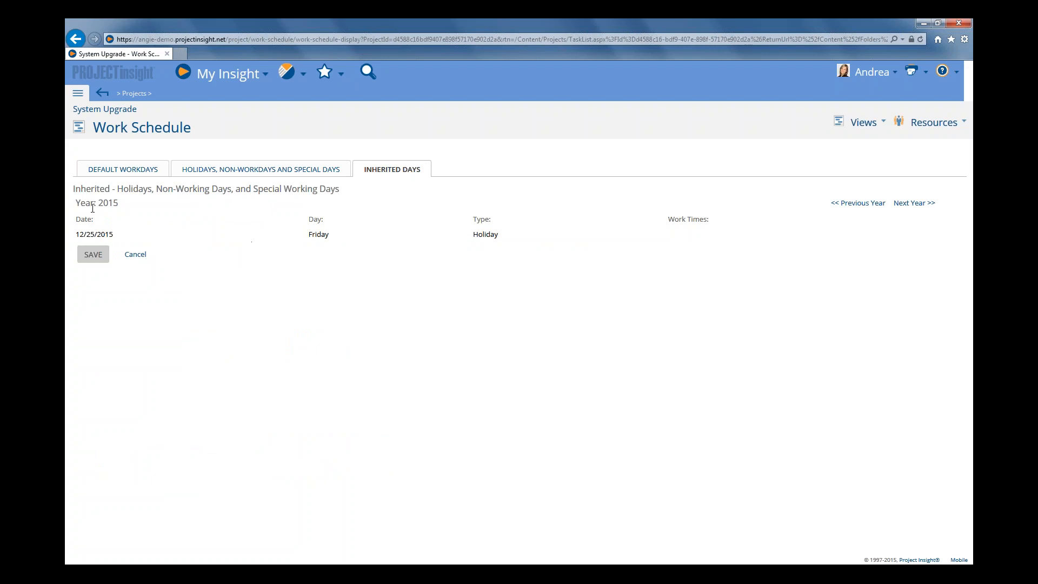
left_click_drag(79, 205, 119, 204)
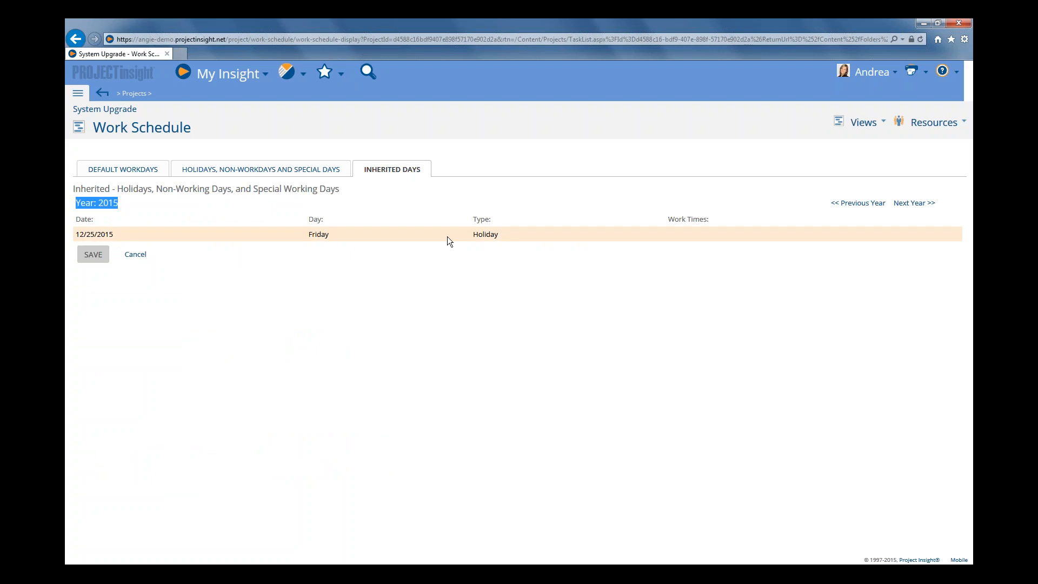
left_click(913, 203)
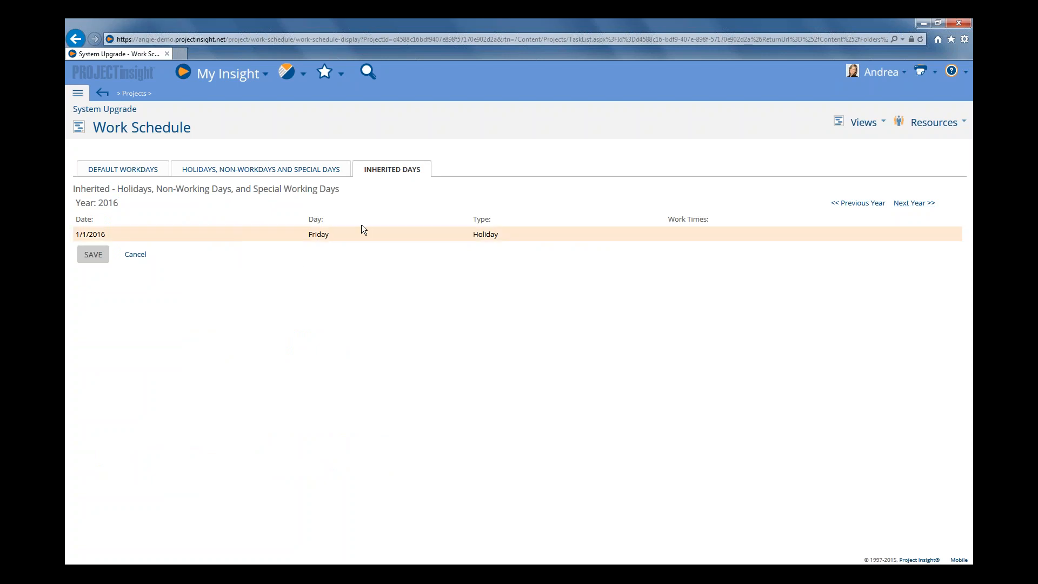
left_click(862, 203)
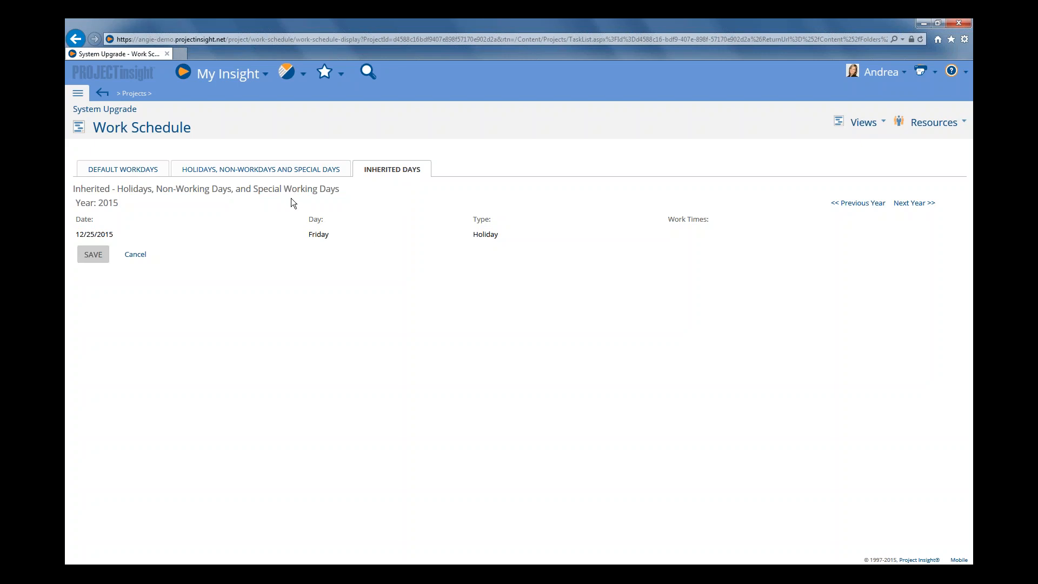
Pick 9/5/2015 as a special day with non-default working times
left_click(255, 172)
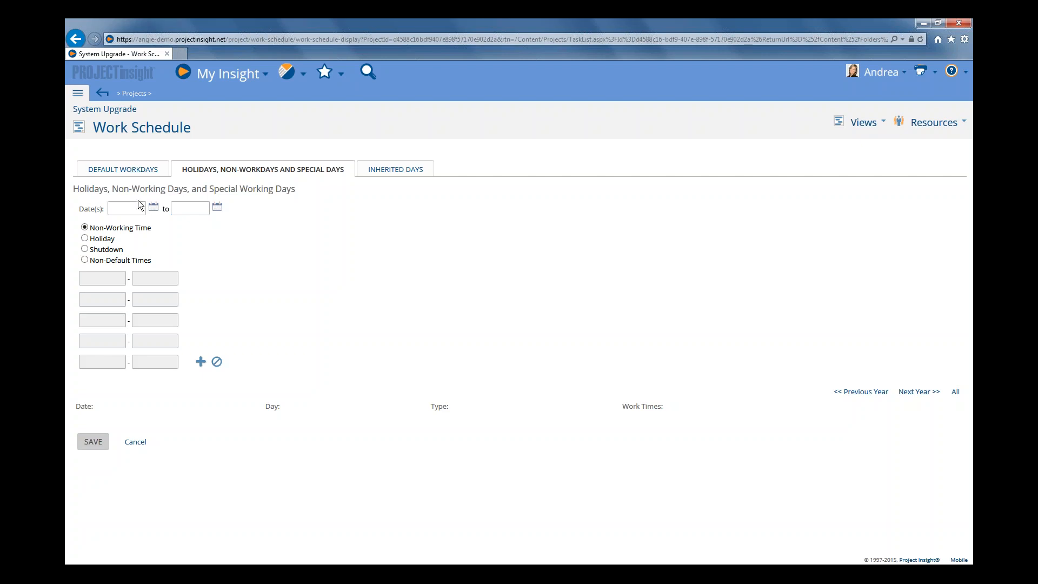
left_click(154, 207)
left_click(185, 242)
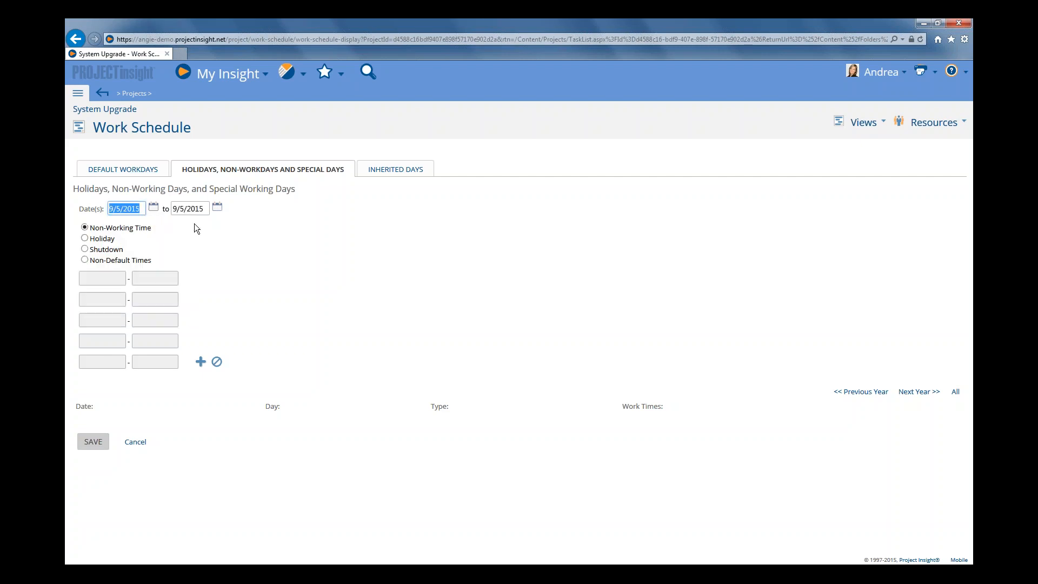
left_click(103, 262)
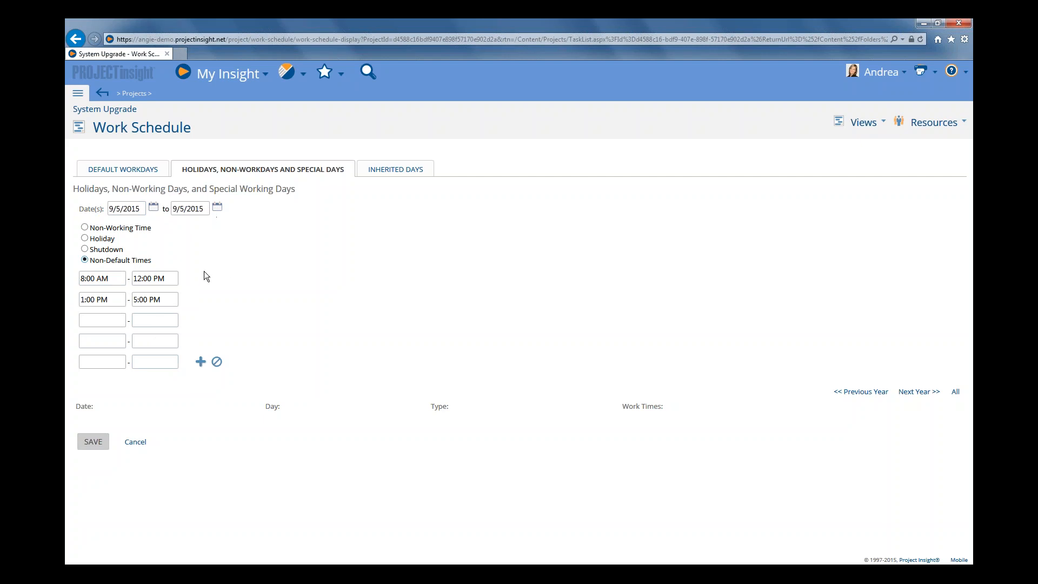
Return to the default workdays and reset Monday to use the default schedule
left_click(123, 169)
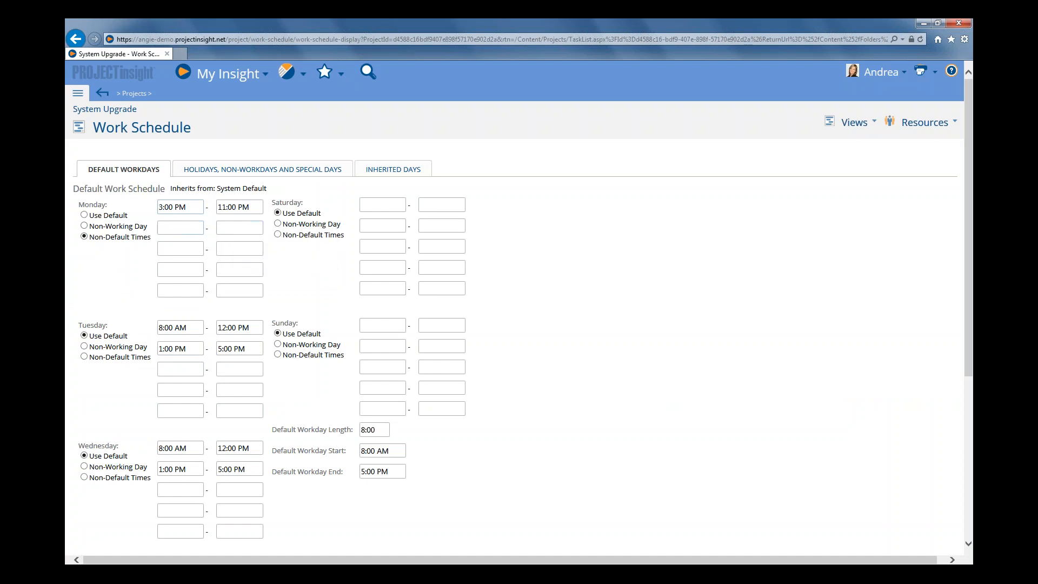
left_click(84, 214)
scroll(565, 346, "down", 2)
scroll(565, 346, "up", 2)
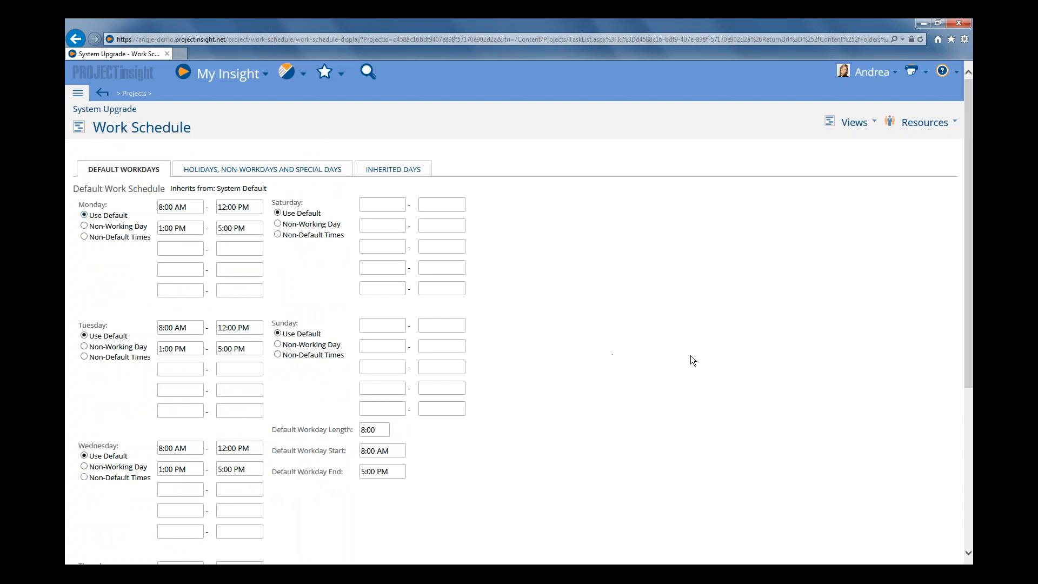
Reopen the project's work schedule from the task list and switch Saturday to Non-Default Times
left_click(854, 124)
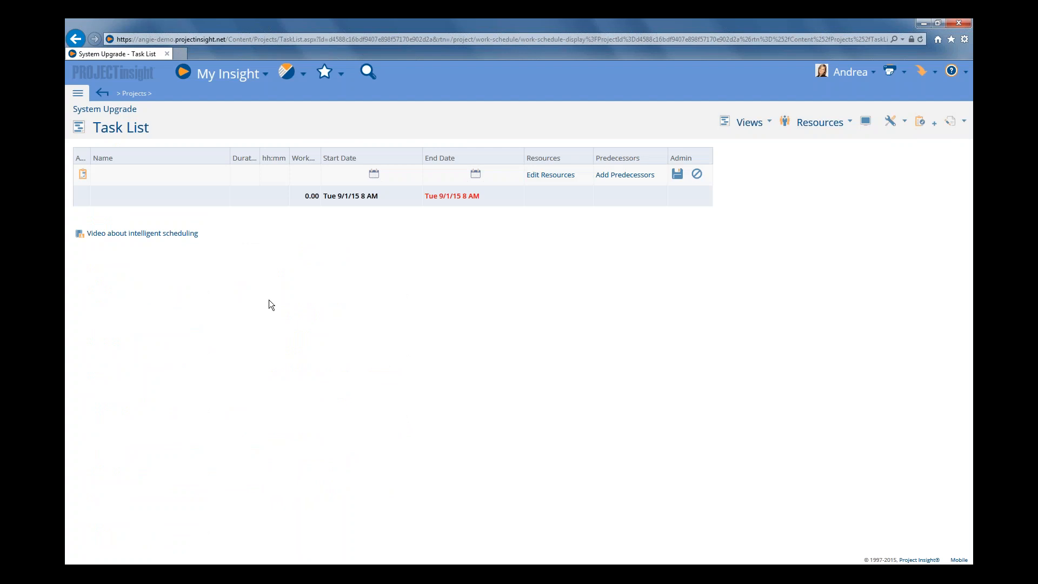
mouse_move(749, 123)
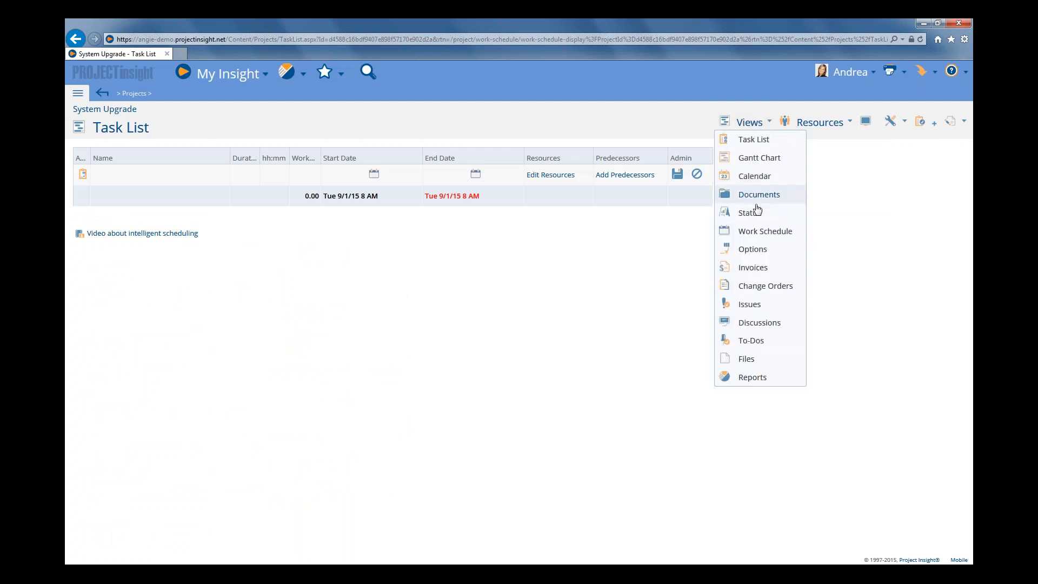
left_click(754, 238)
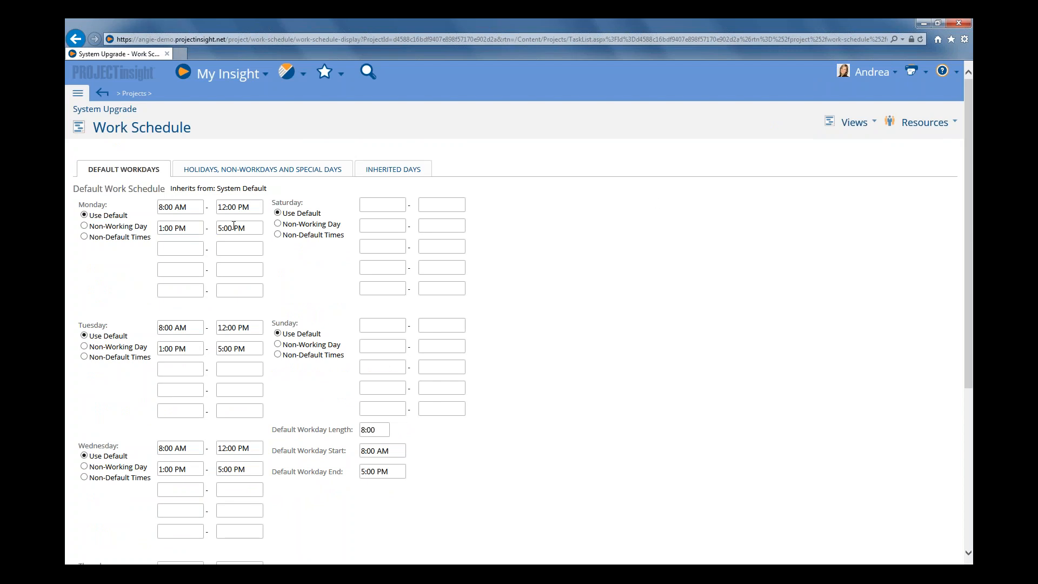
left_click(305, 235)
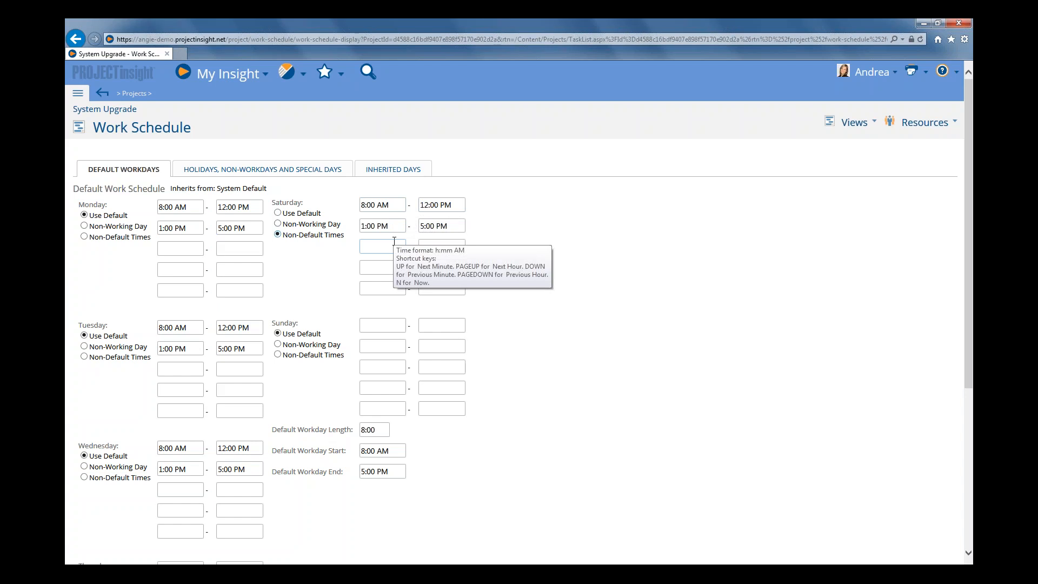
scroll(394, 241, "down", 5)
scroll(395, 241, "up", 2)
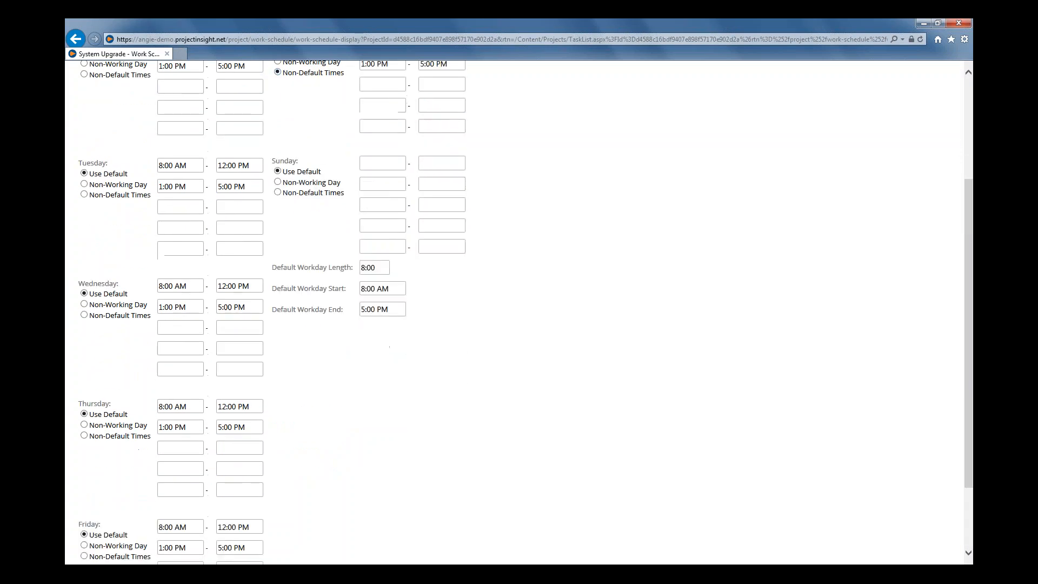
scroll(352, 219, "up", 3)
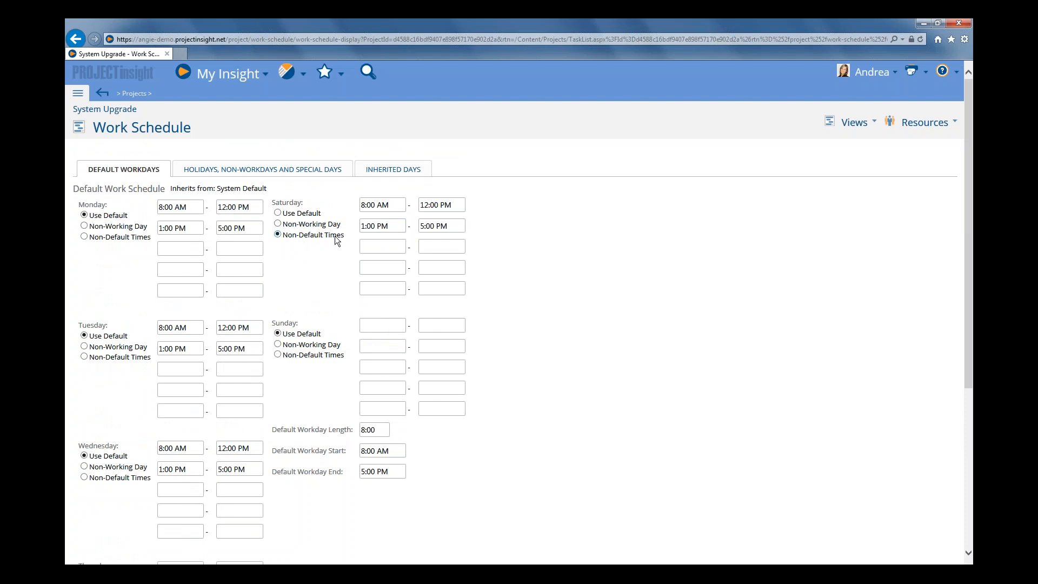
Make Monday a non-working day and save the project's work schedule
left_click(85, 225)
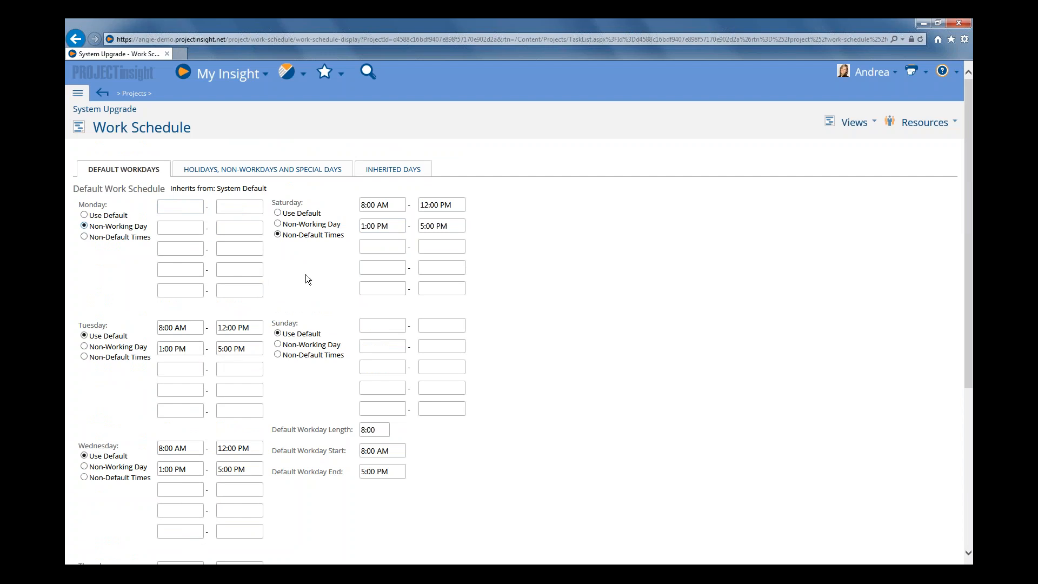
scroll(306, 274, "down", 2)
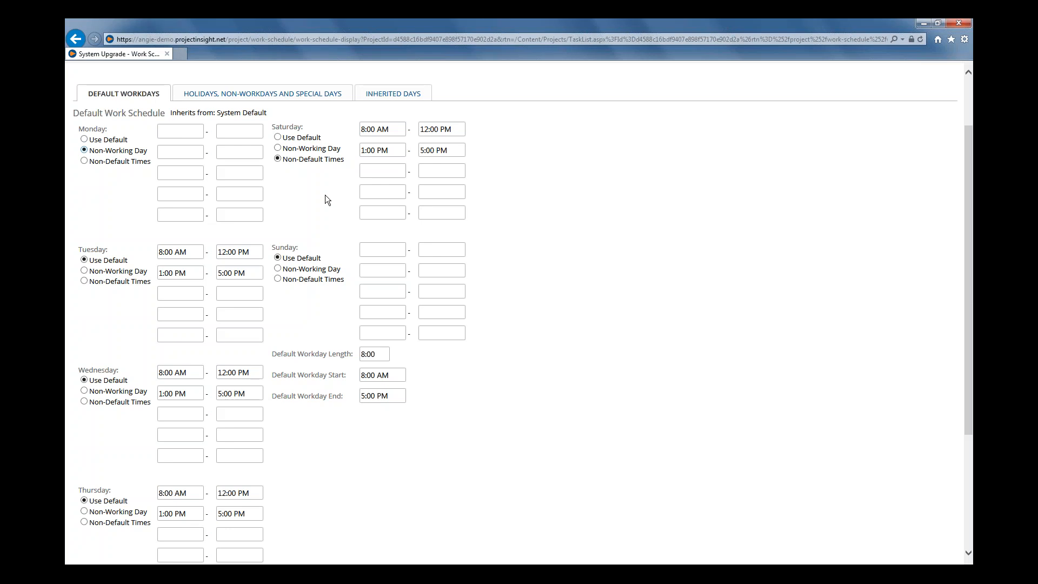
scroll(325, 195, "down", 3)
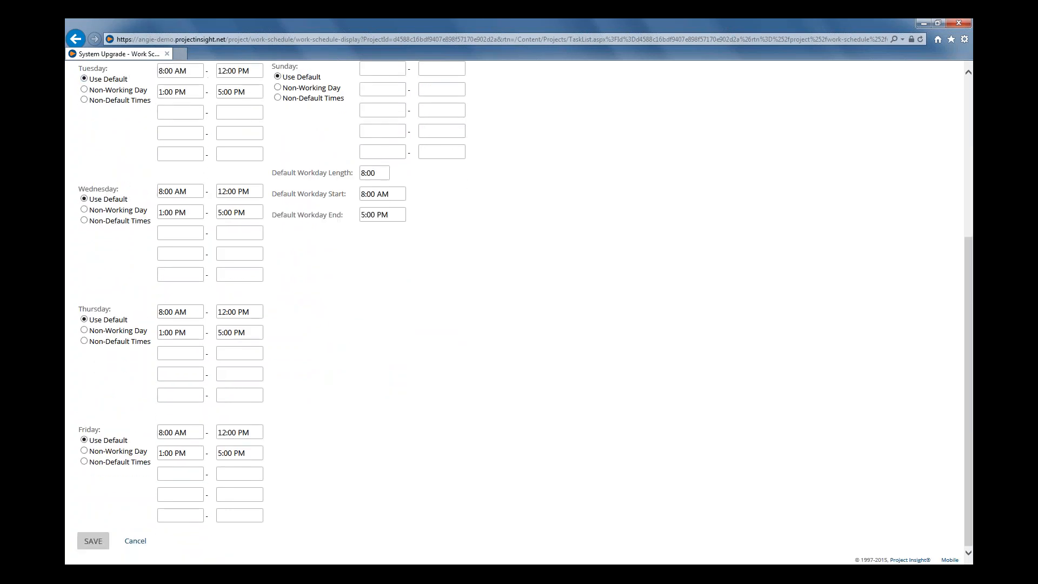
left_click(93, 540)
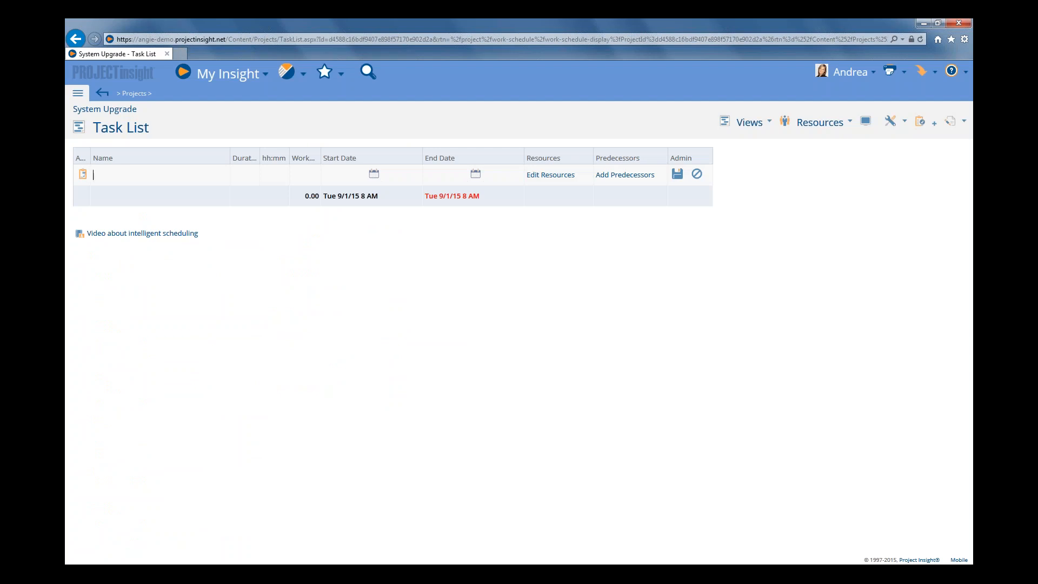
Add a task named Determine Requirements with a 5-day duration and save it
type("Determine req")
key("BackSpace")
key("BackSpace")
key("BackSpace")
type("Re")
type("quirements")
type("5")
key("Tab")
left_click(677, 174)
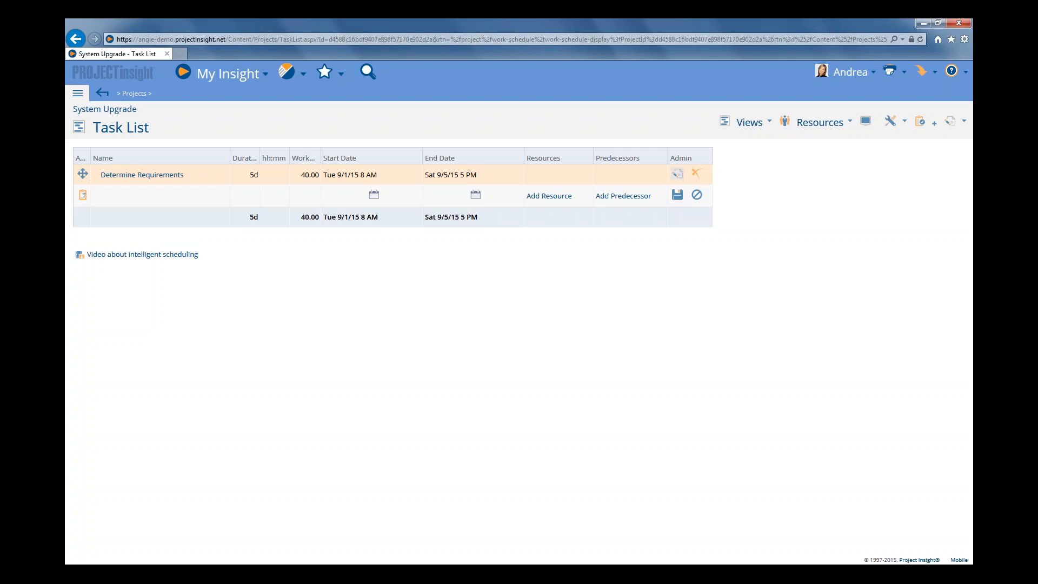
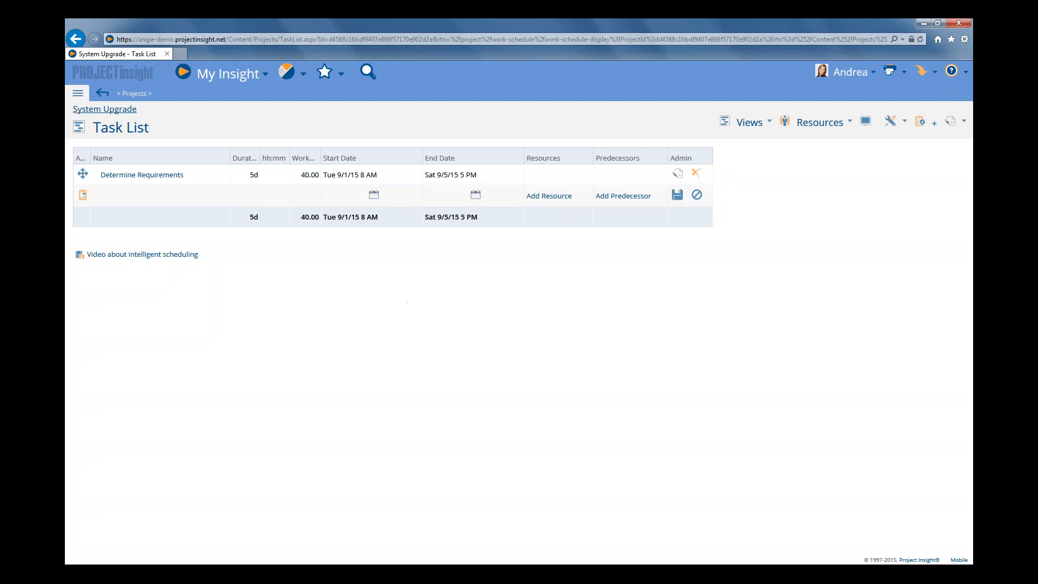
Set the current user's work calendar to inherit from UK Work Schedule in their resource info and save the user record
left_click(78, 96)
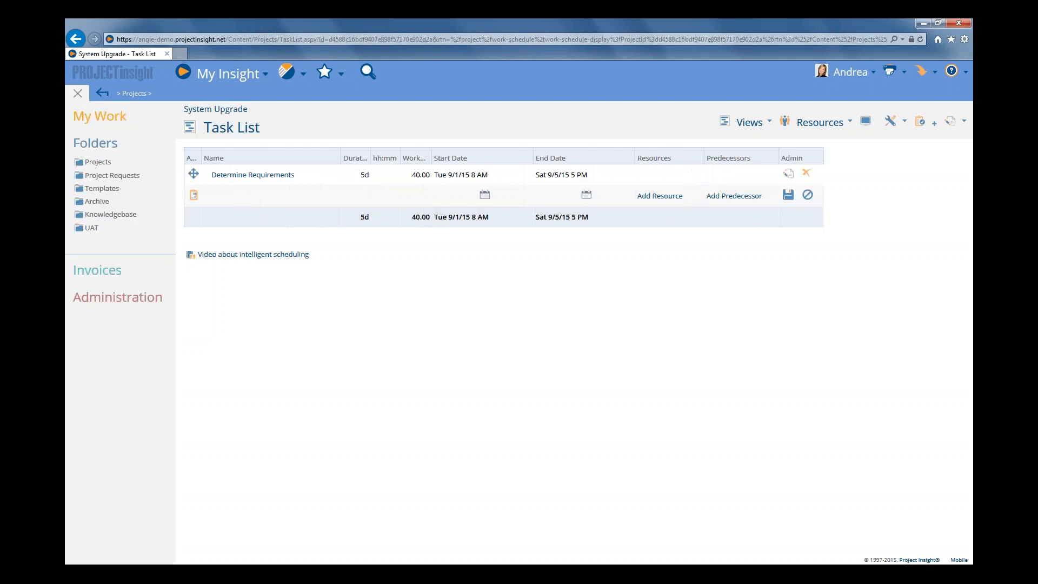
left_click(103, 300)
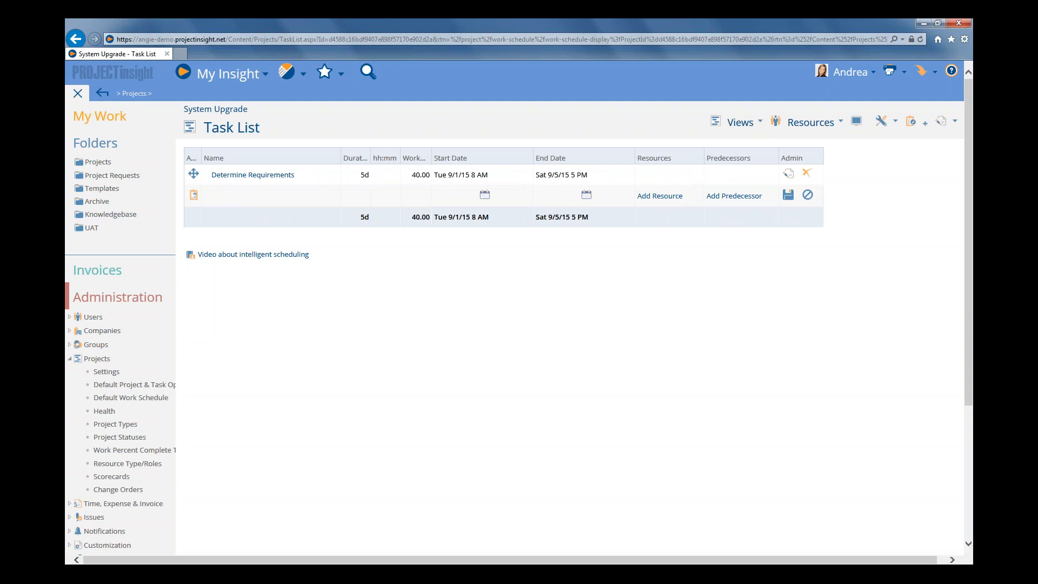
left_click(99, 321)
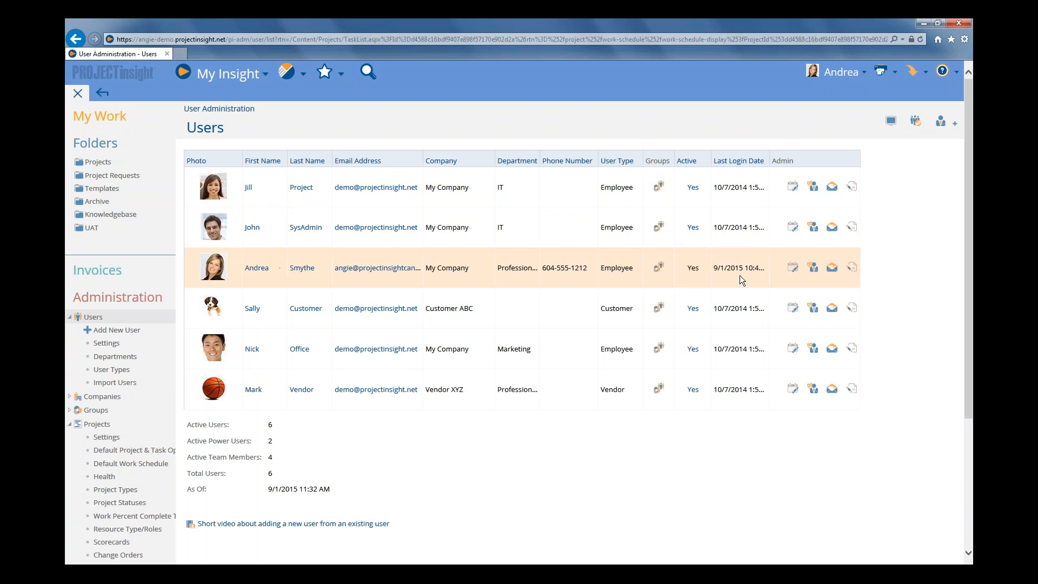
left_click(853, 270)
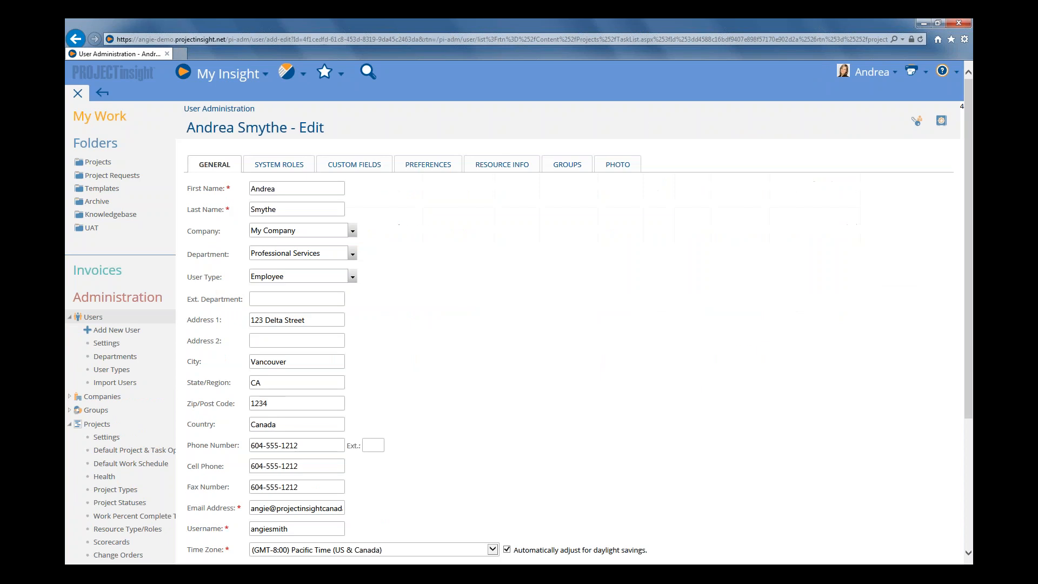
left_click(496, 166)
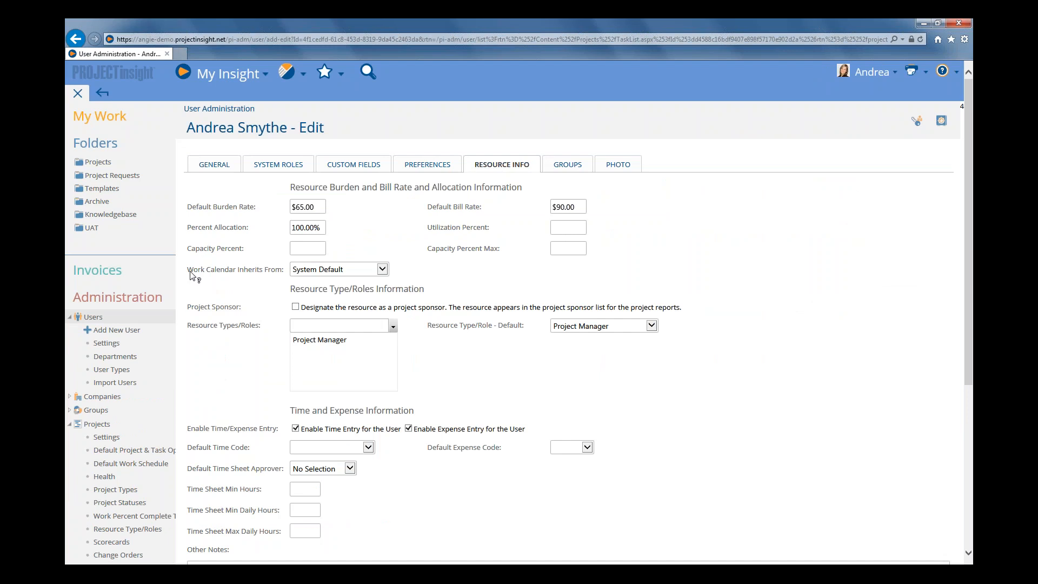
left_click_drag(190, 272, 277, 277)
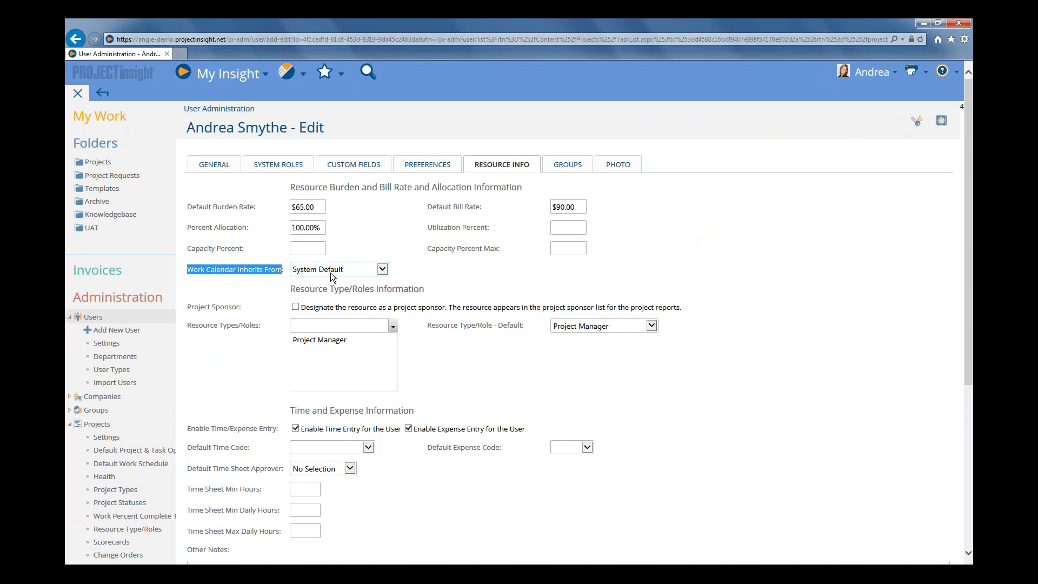
left_click(384, 270)
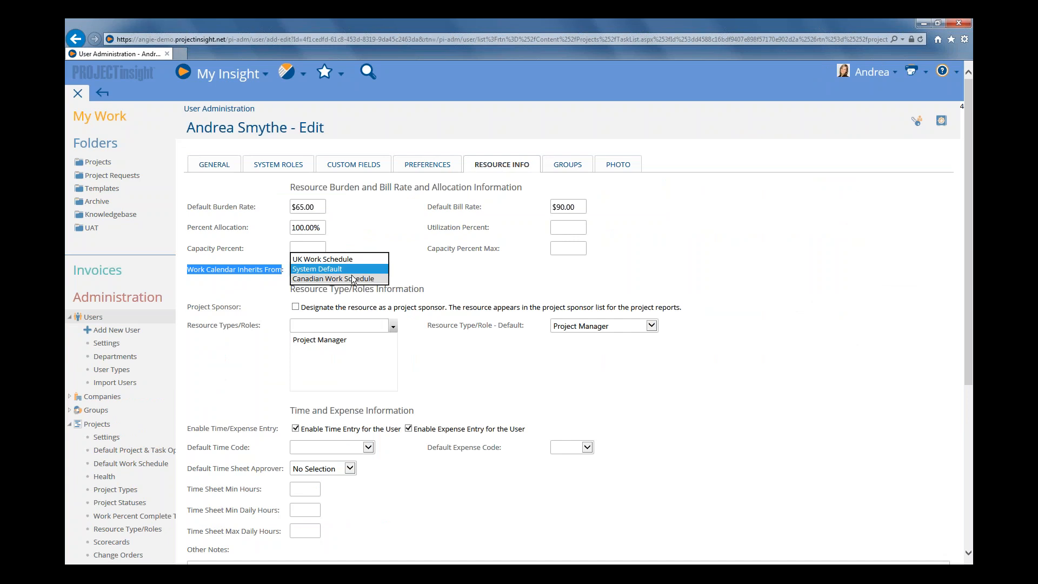
left_click(325, 259)
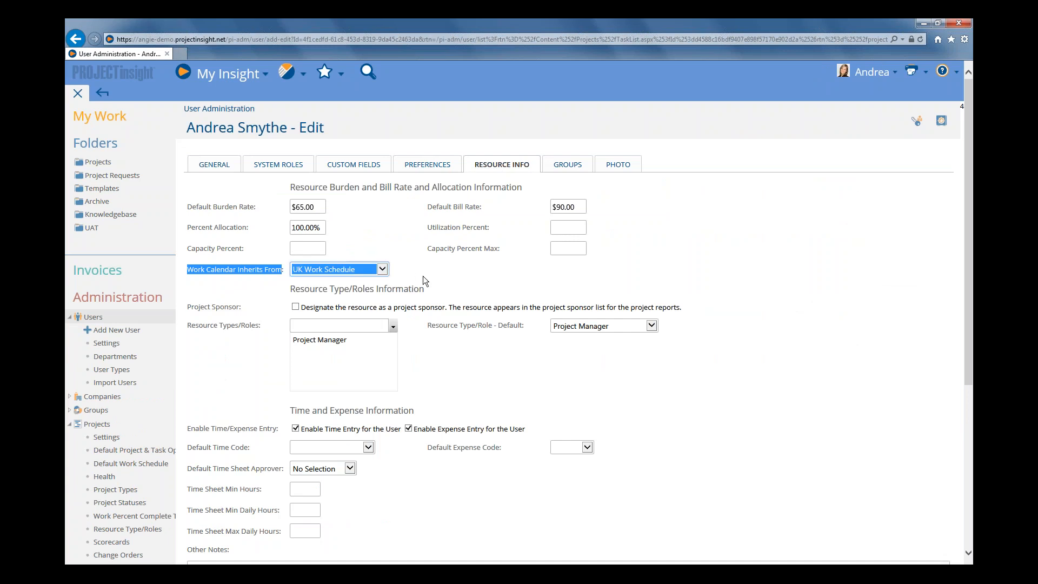
scroll(423, 276, "down", 5)
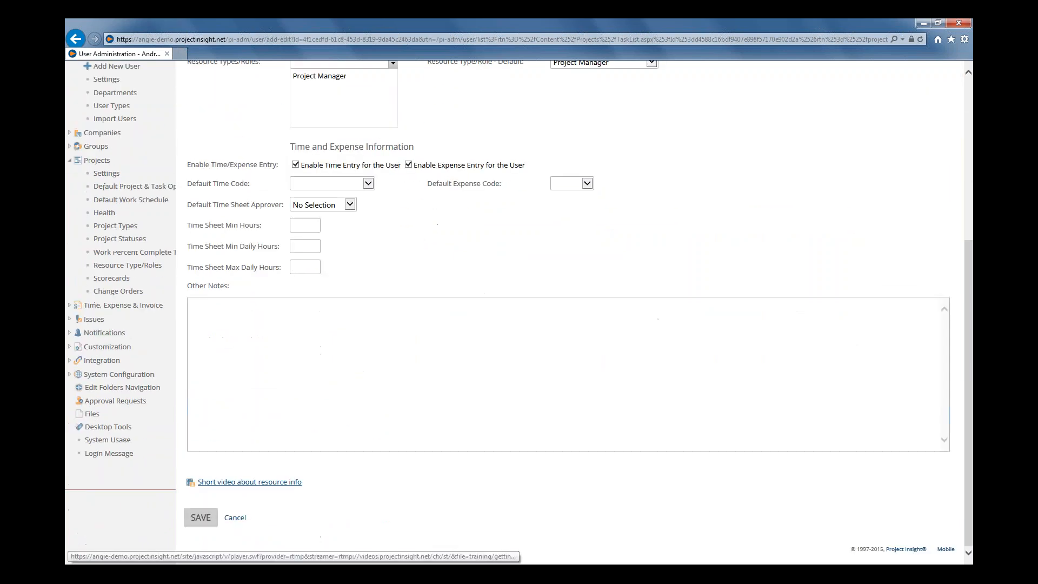
left_click(204, 520)
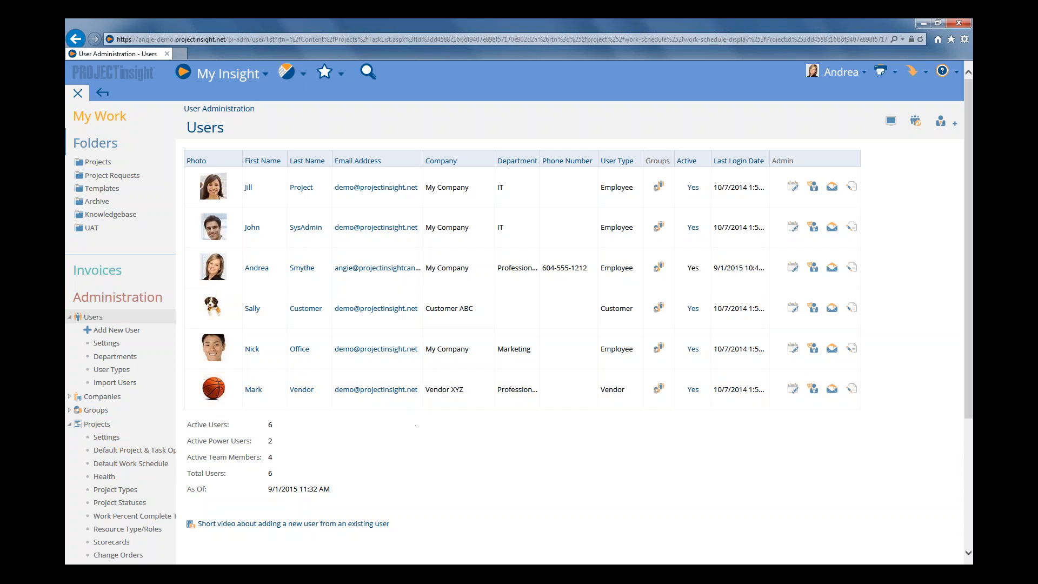
Start adding a new project to inspect its work schedule inheritance options, and cancel the form
left_click(97, 162)
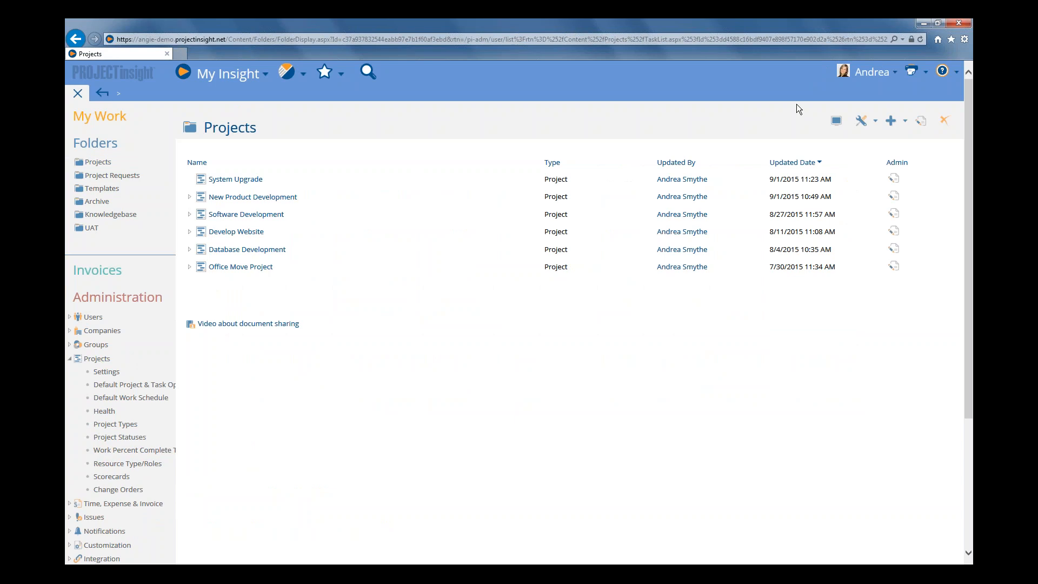
right_click(343, 153)
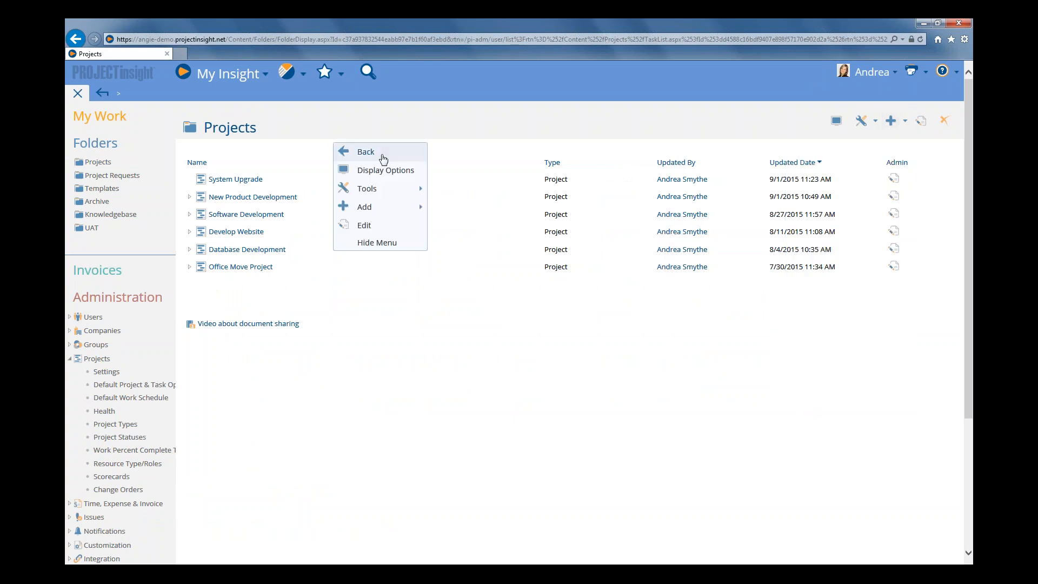
mouse_move(386, 208)
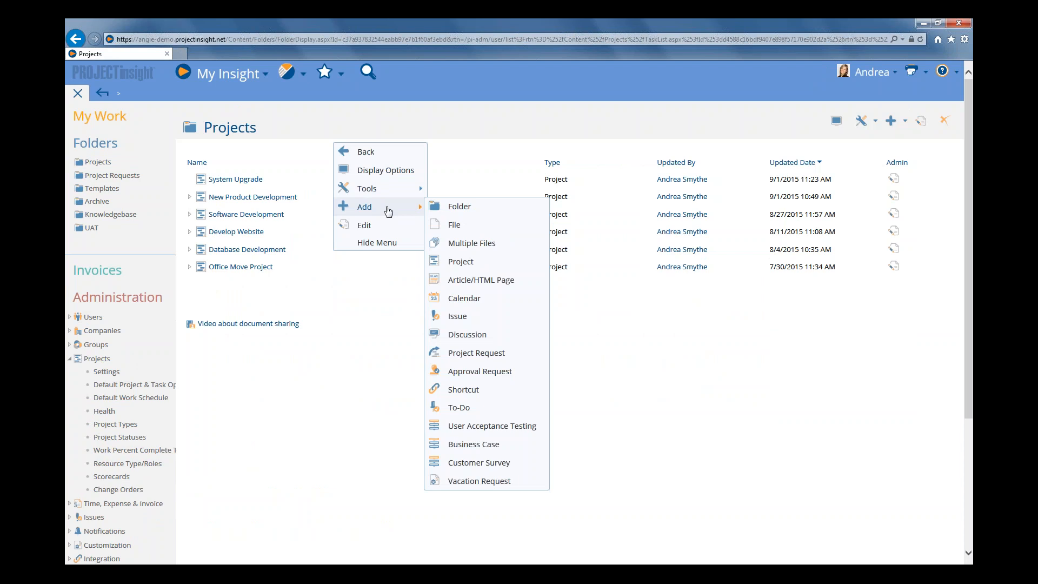
left_click(458, 269)
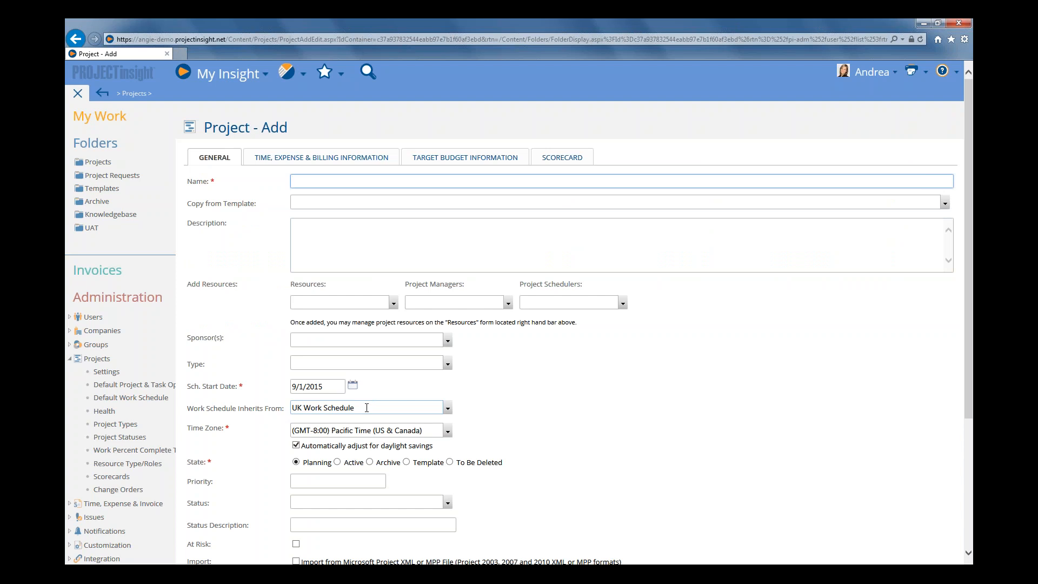
left_click(872, 73)
left_click(448, 409)
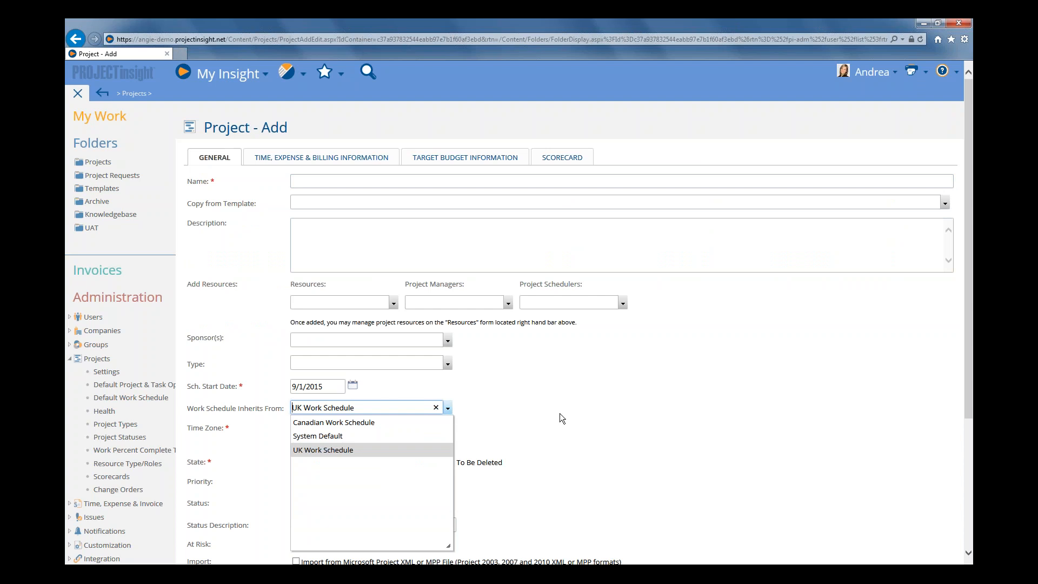
left_click(625, 376)
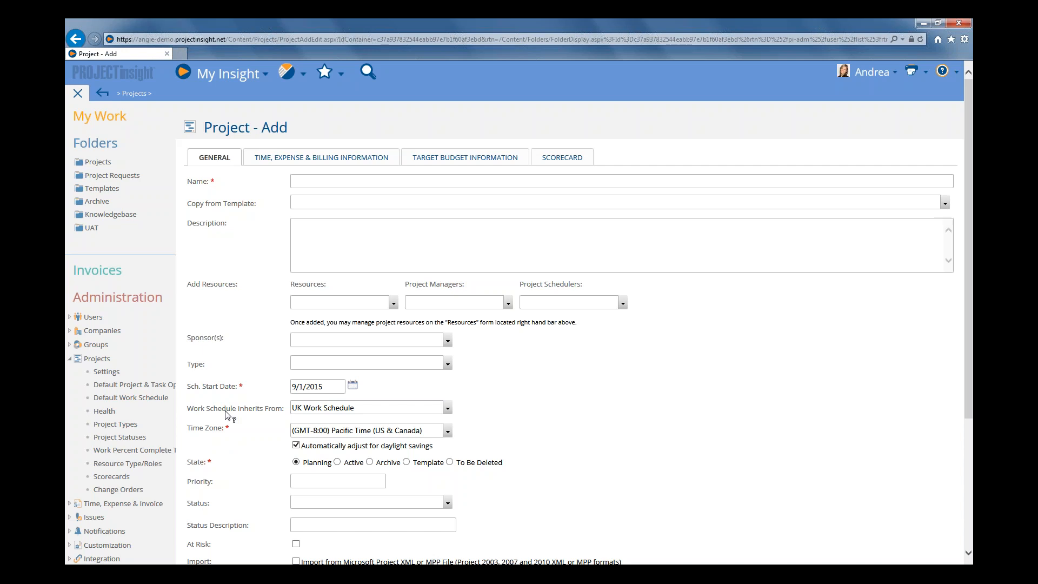
scroll(225, 412, "down", 5)
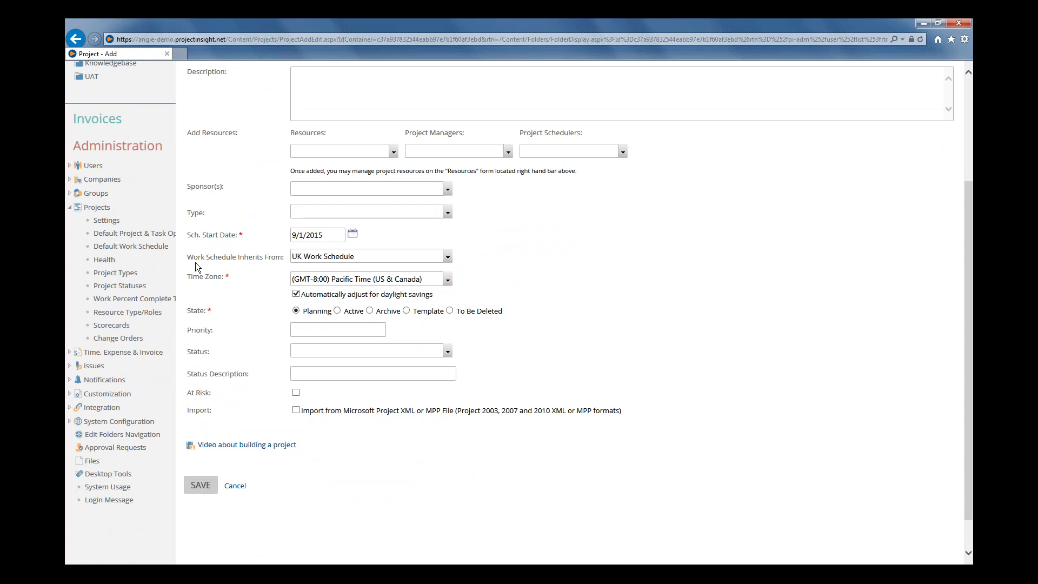
left_click(235, 486)
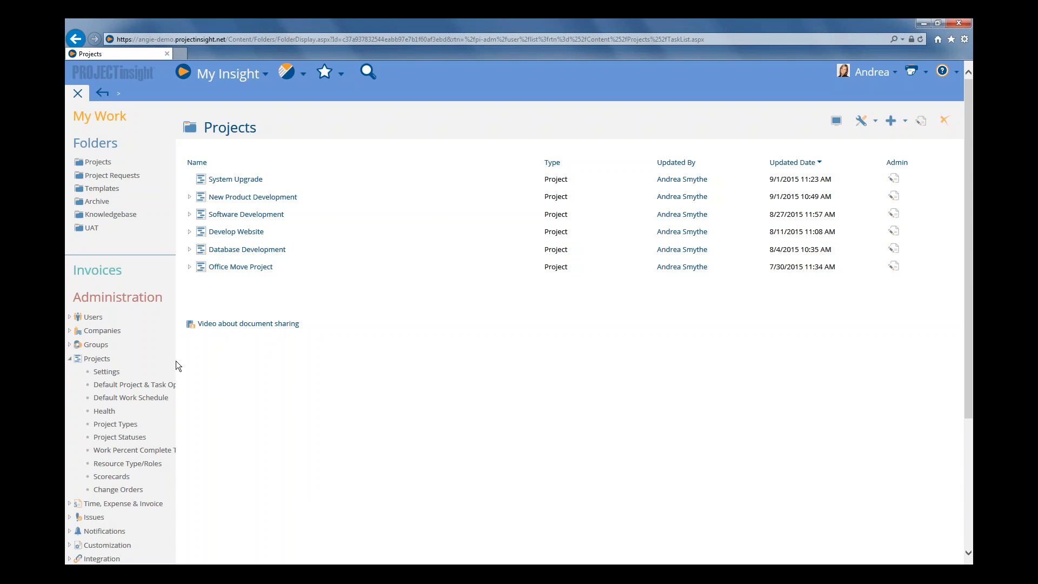
Open the current user's work schedule and review its inherited Monday to Sunday working times
left_click(92, 317)
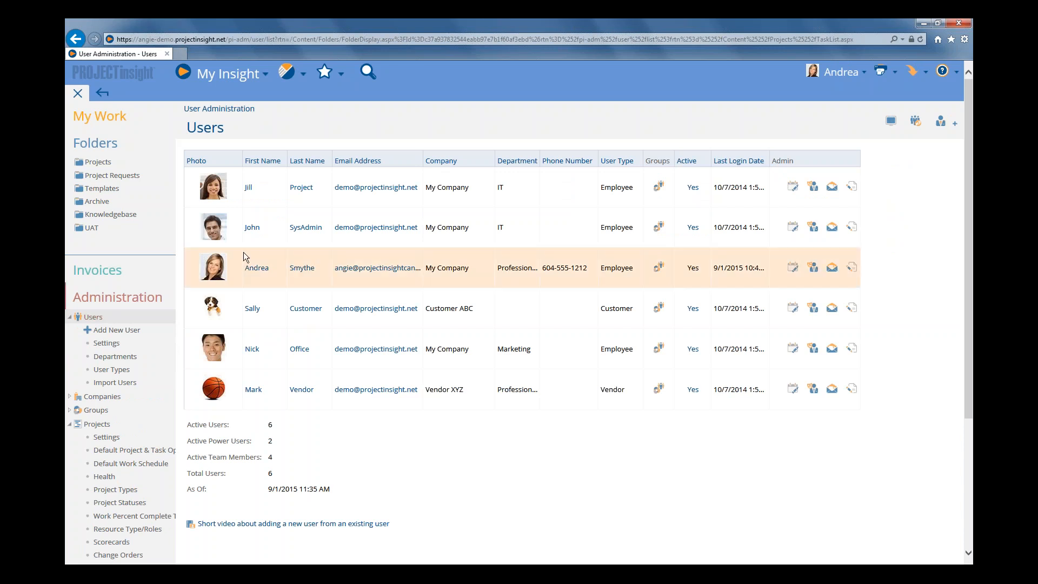
left_click(792, 268)
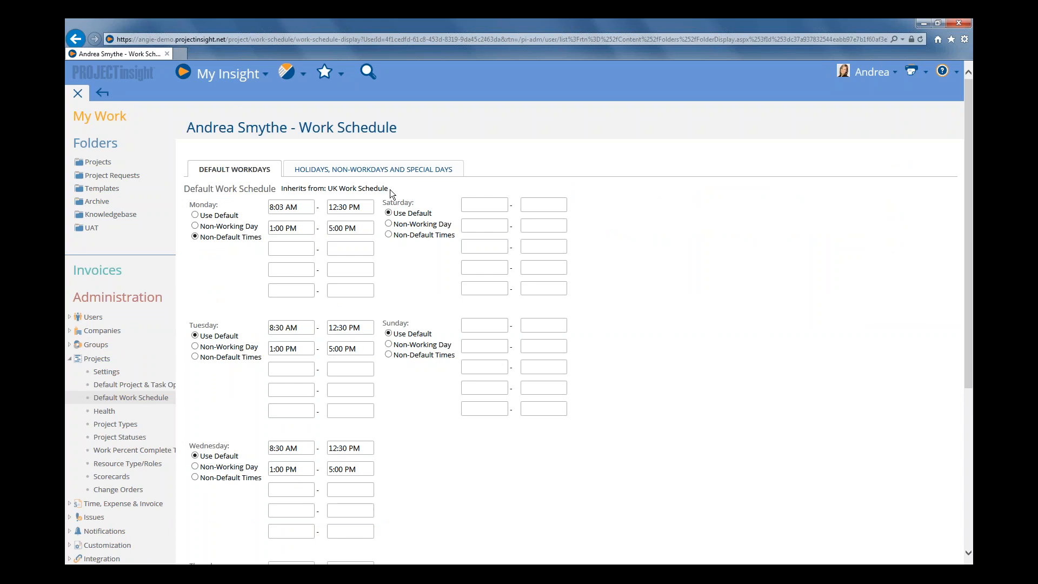
left_click_drag(391, 189, 280, 191)
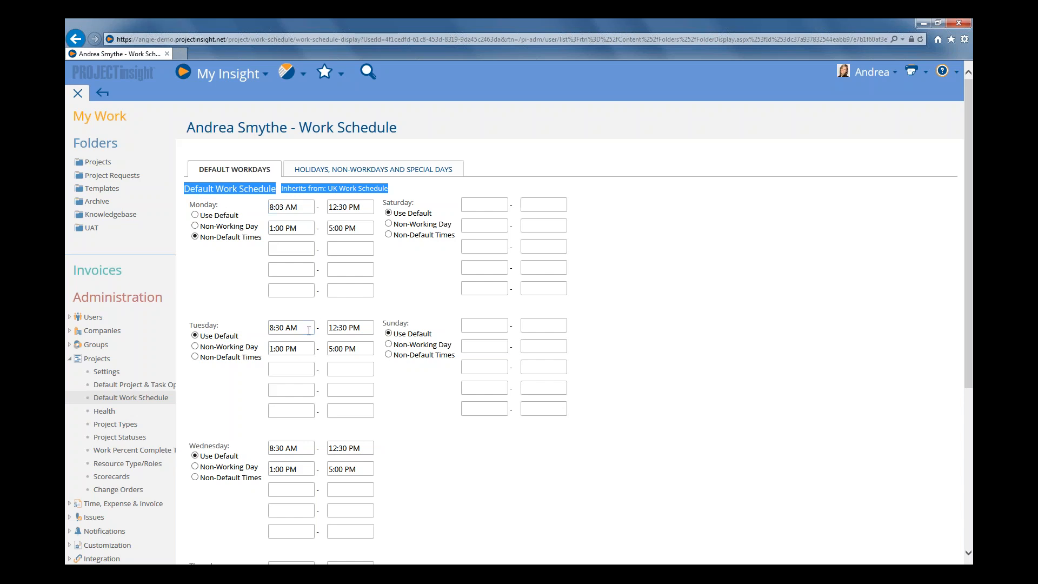
left_click(284, 206)
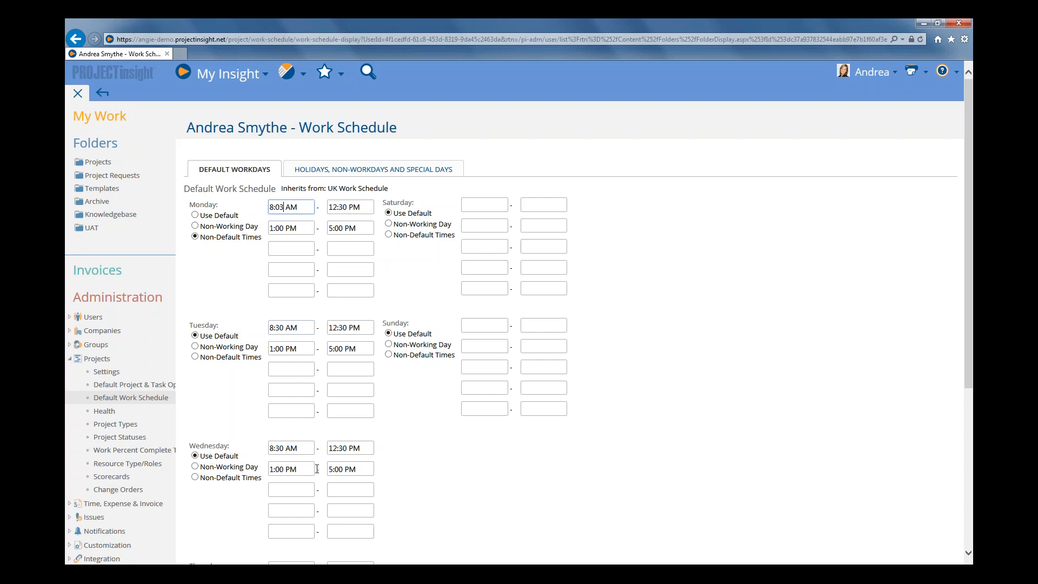
scroll(319, 470, "down", 2)
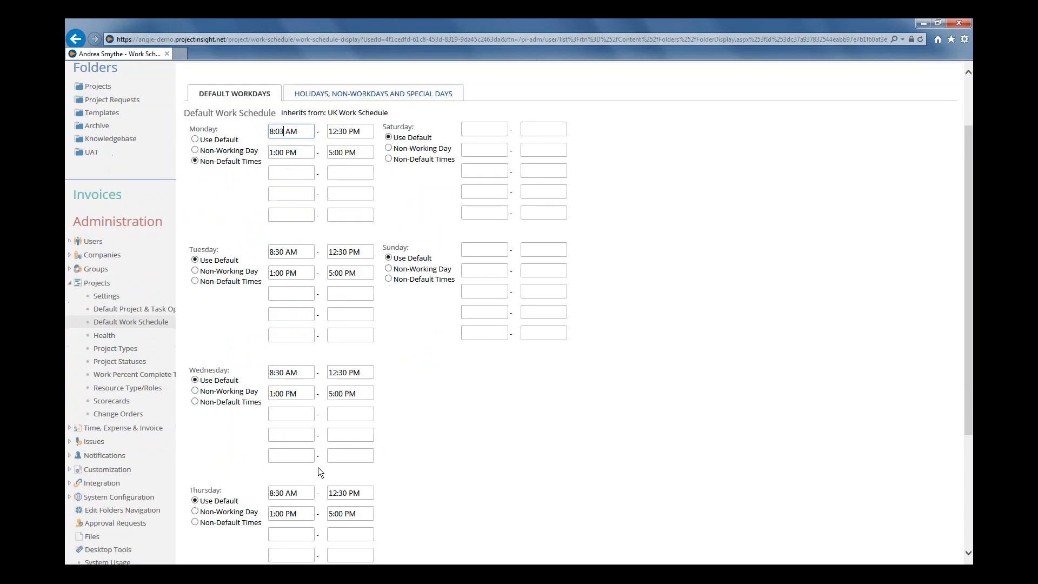
scroll(317, 466, "up", 2)
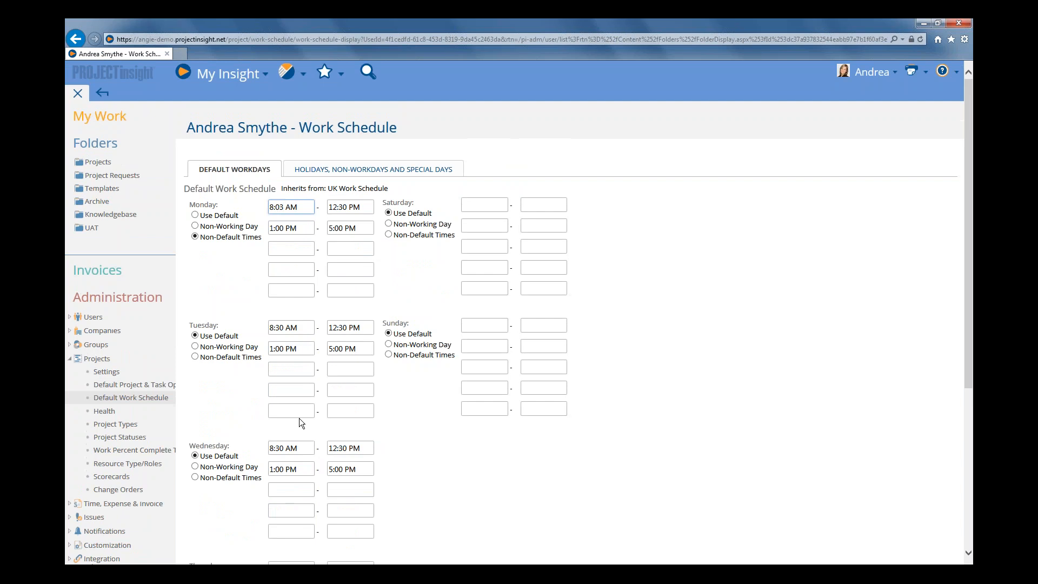
Open the UK Work Schedule from the user's resource info to review its workday times
left_click(106, 101)
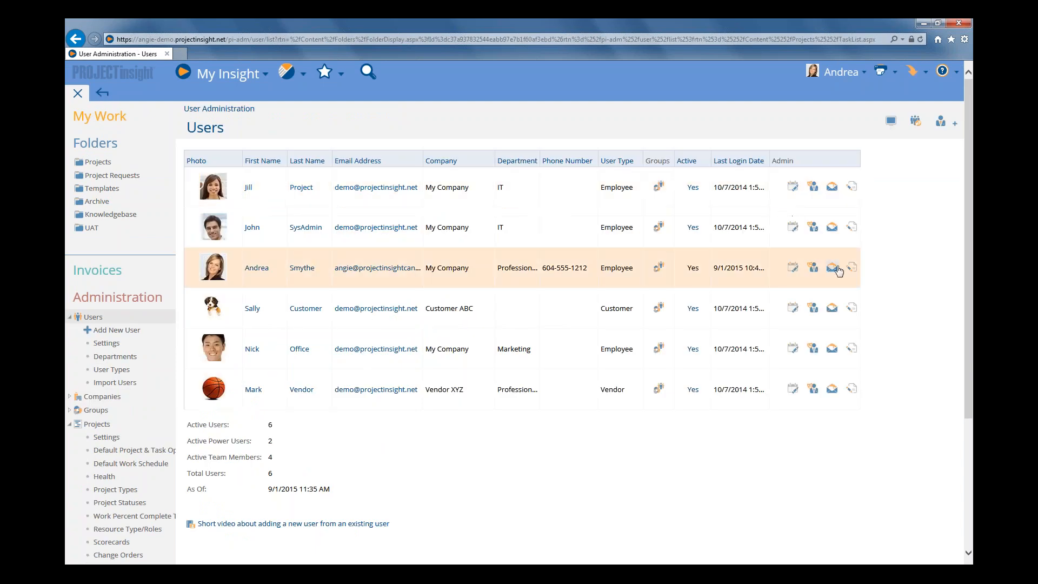
left_click(852, 268)
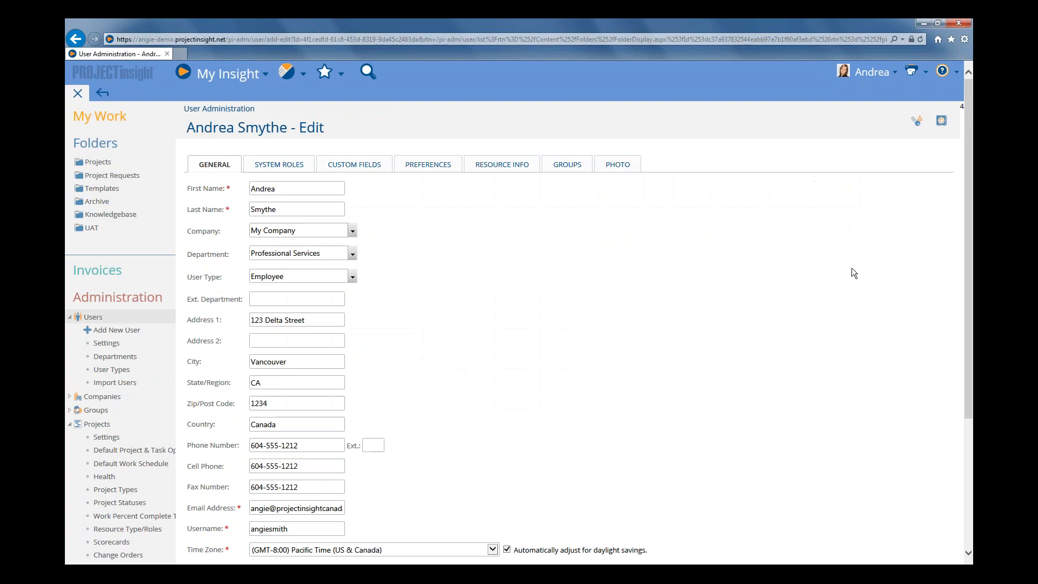
left_click(502, 165)
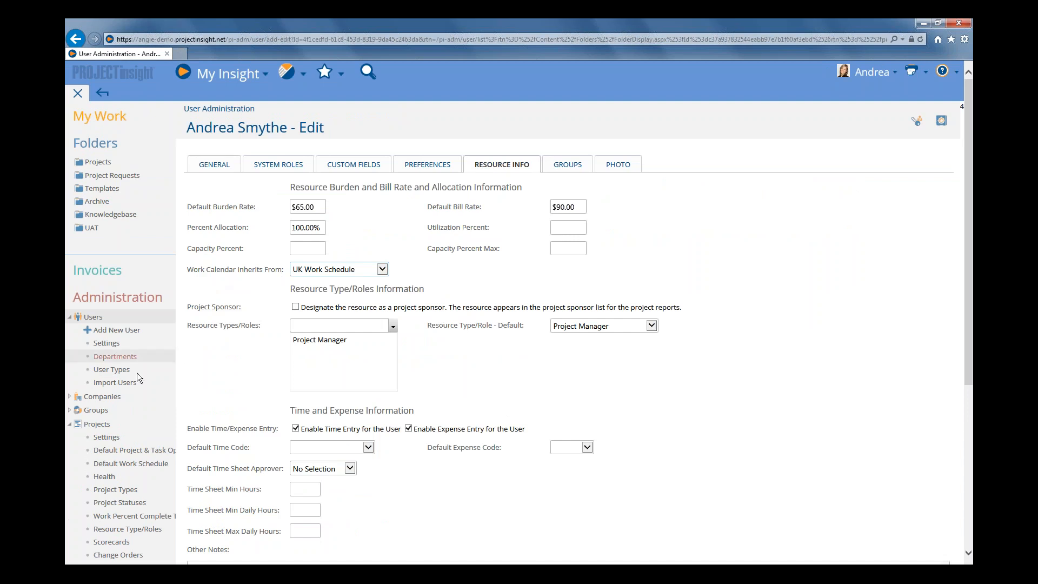
left_click(126, 467)
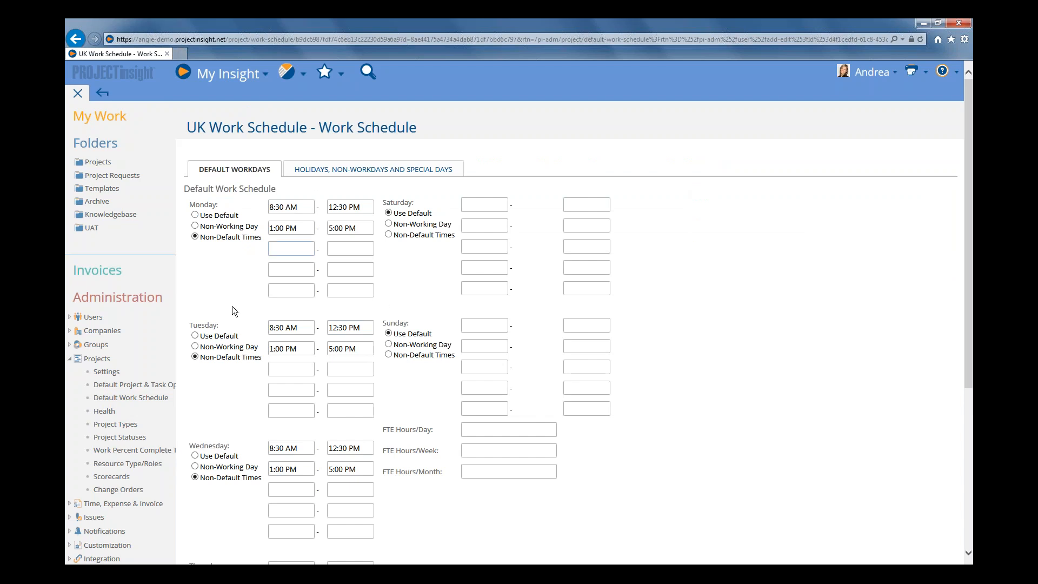
Reopen the current user's work schedule, set Monday to Use Default and save the schedule
left_click(93, 318)
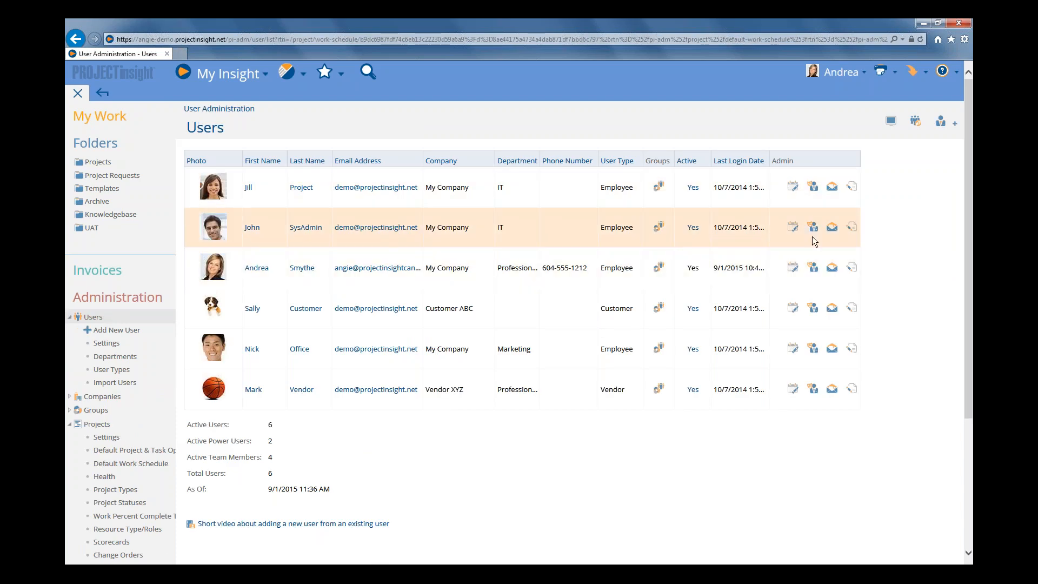
left_click(851, 269)
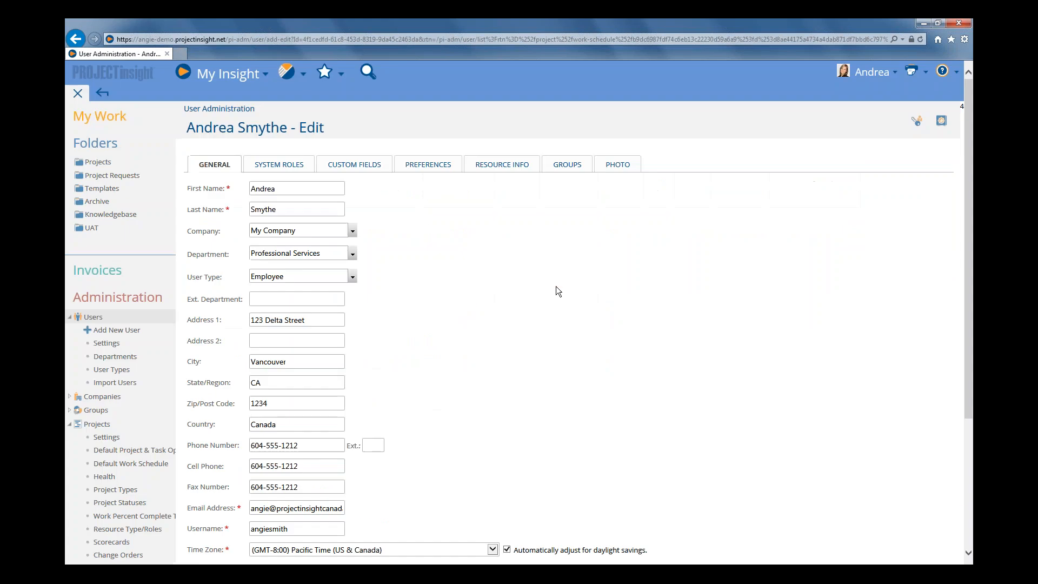
left_click(102, 92)
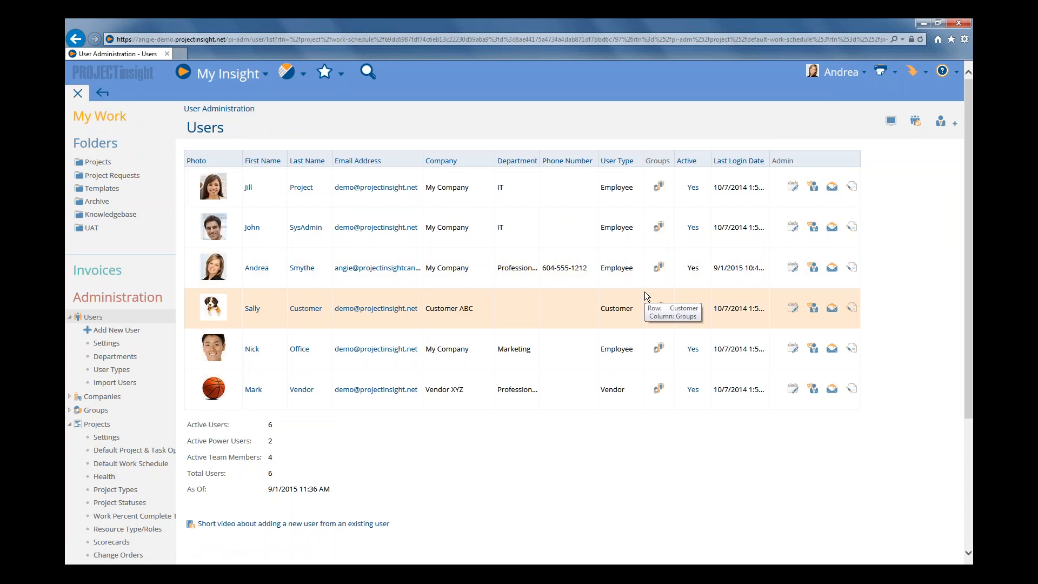
left_click(793, 270)
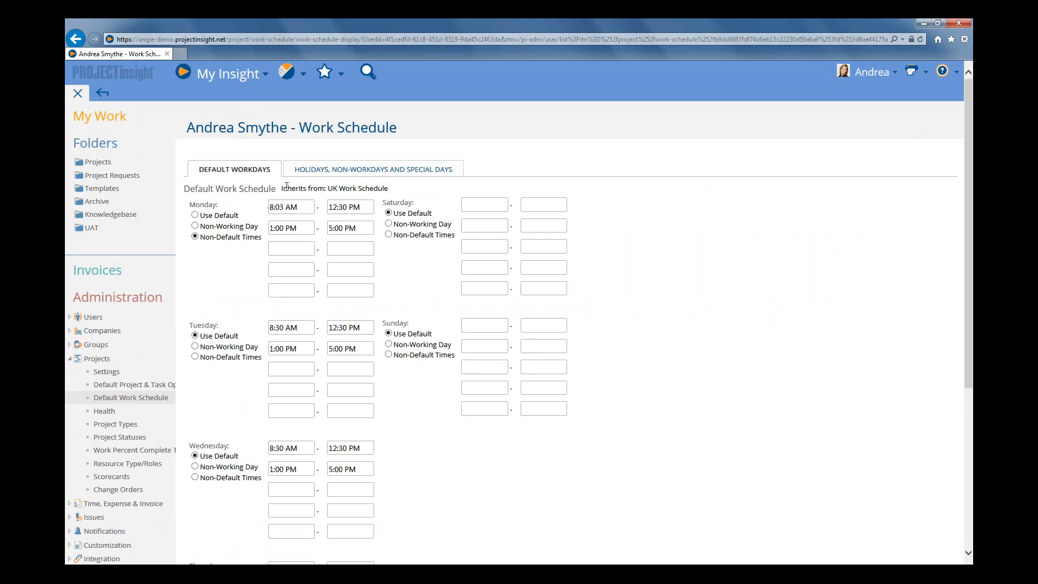
left_click_drag(281, 189, 388, 188)
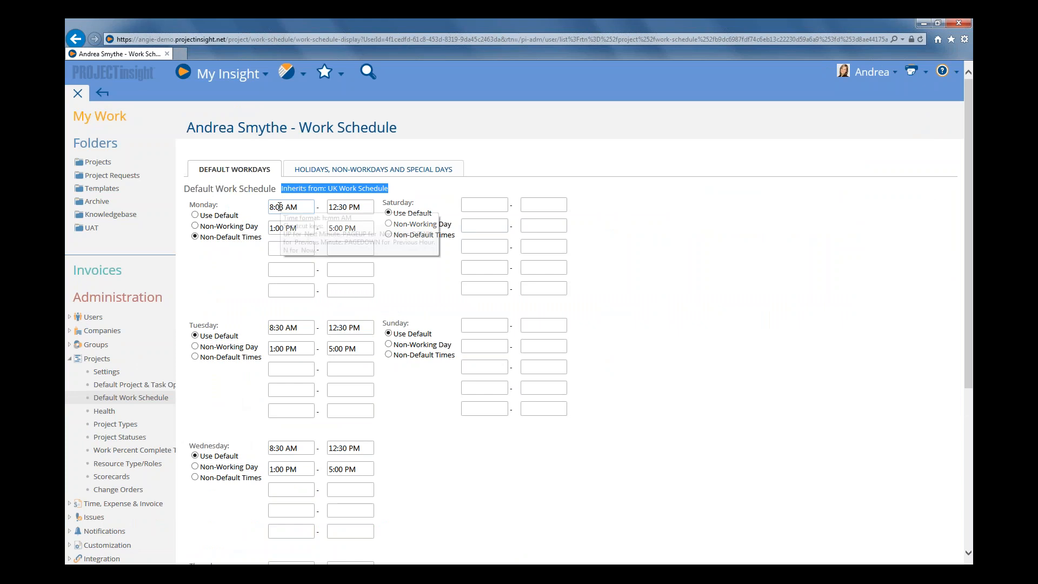
left_click(195, 215)
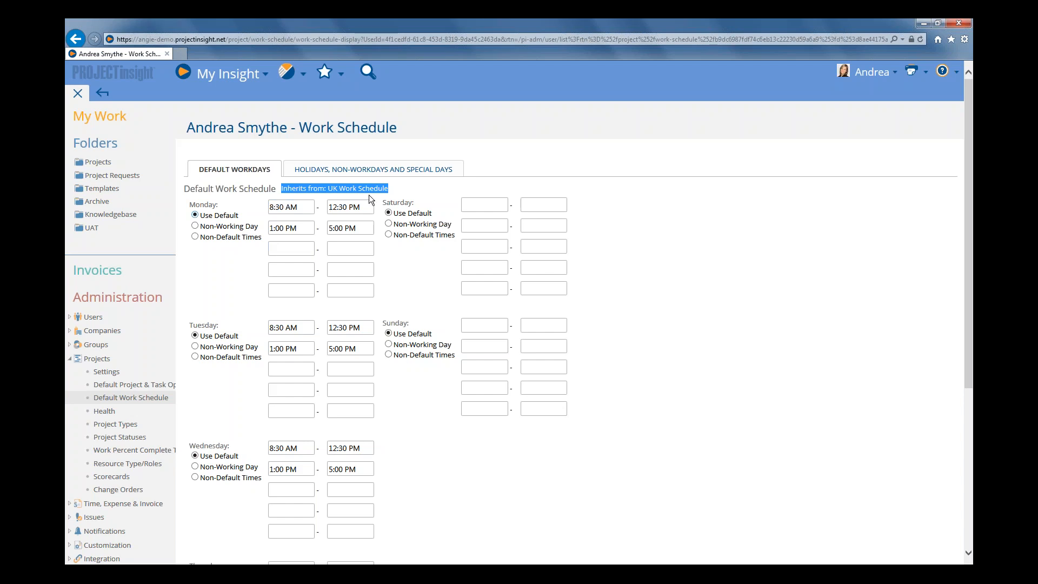
scroll(608, 268, "down", 5)
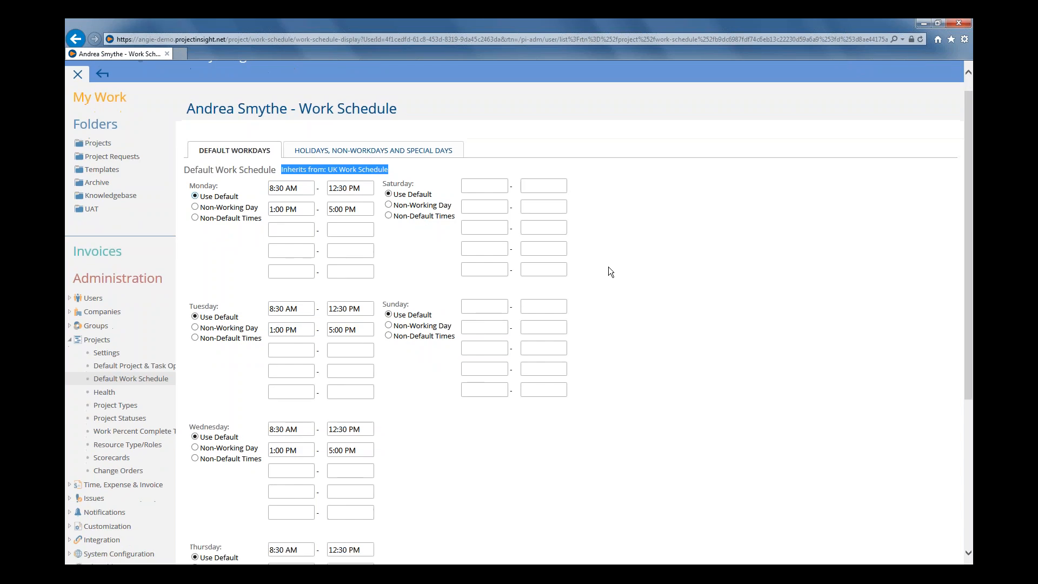
left_click(204, 543)
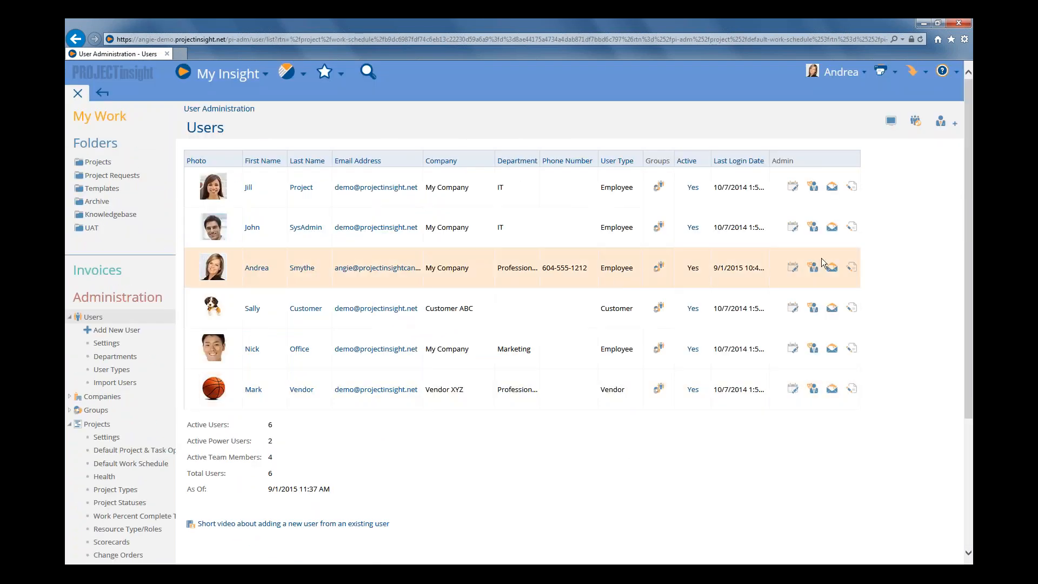
Change the user's work calendar inheritance to System Default in the resource info and save the user
left_click(849, 267)
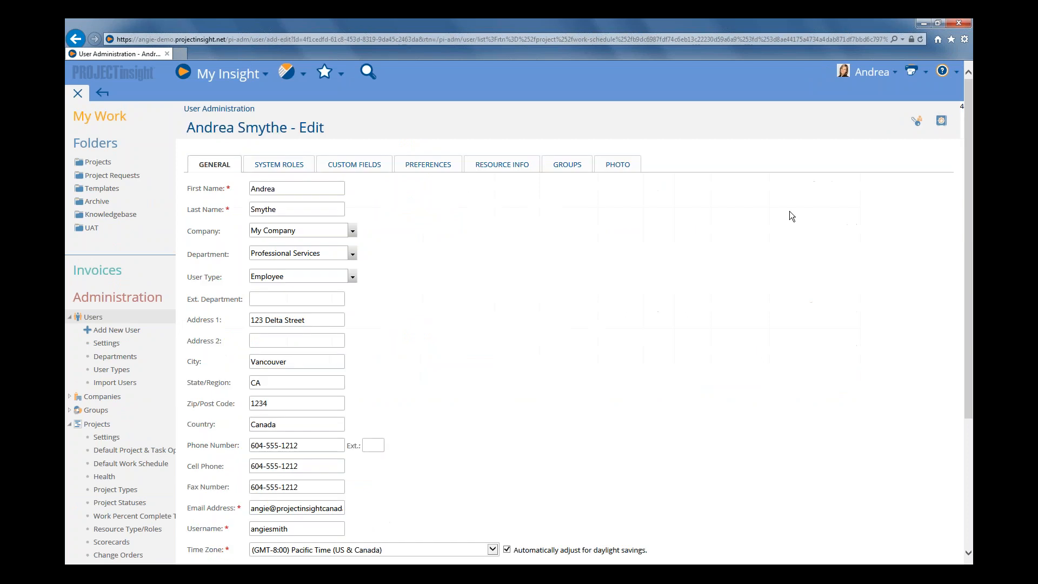
left_click(522, 166)
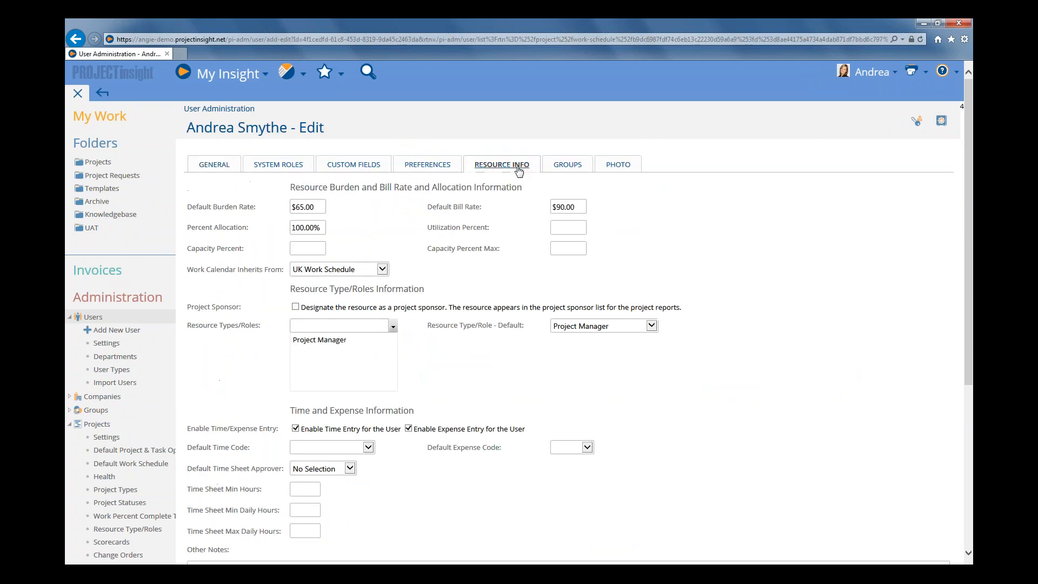
left_click(382, 269)
left_click(382, 291)
left_click(383, 271)
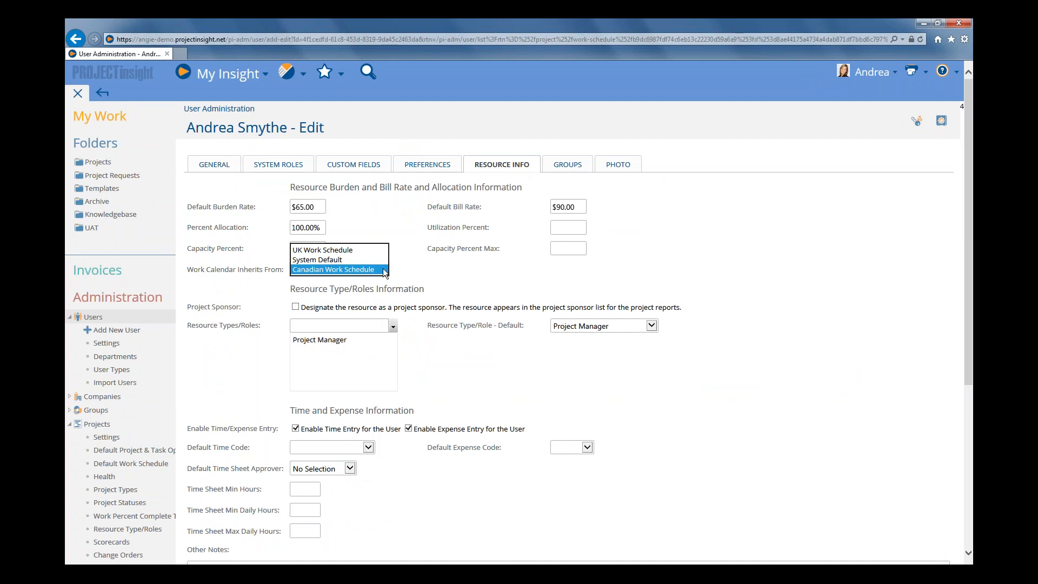
left_click(320, 259)
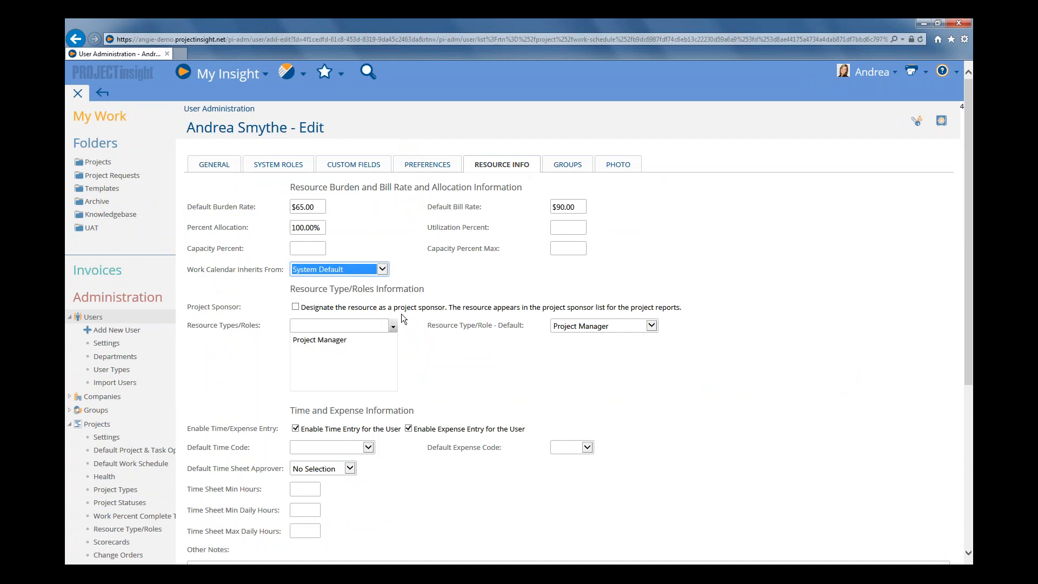
scroll(402, 313, "down", 5)
left_click(200, 518)
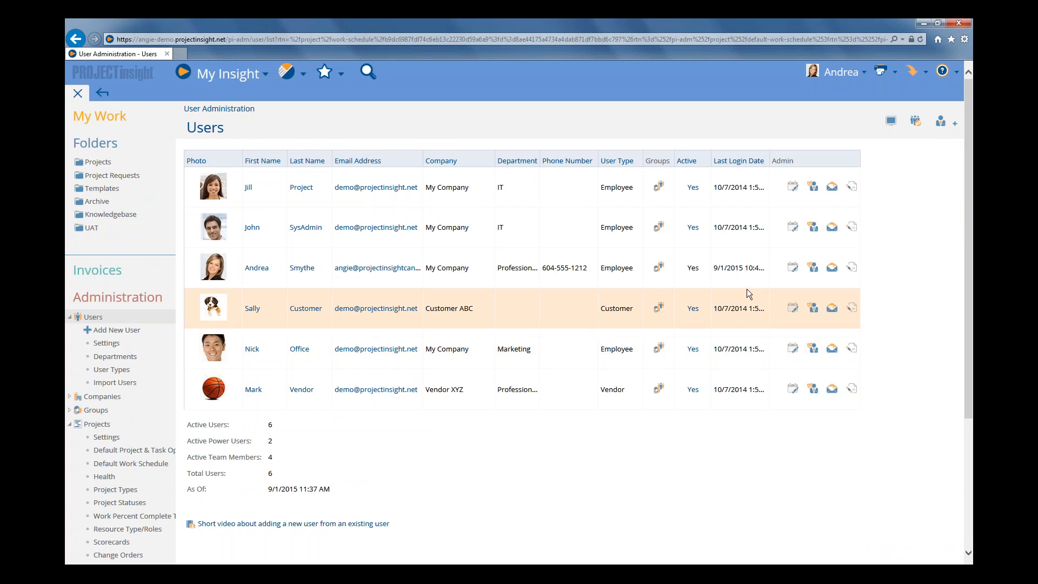
Open the user's work schedule and set Monday's morning start time to 8:30 AM
left_click(794, 269)
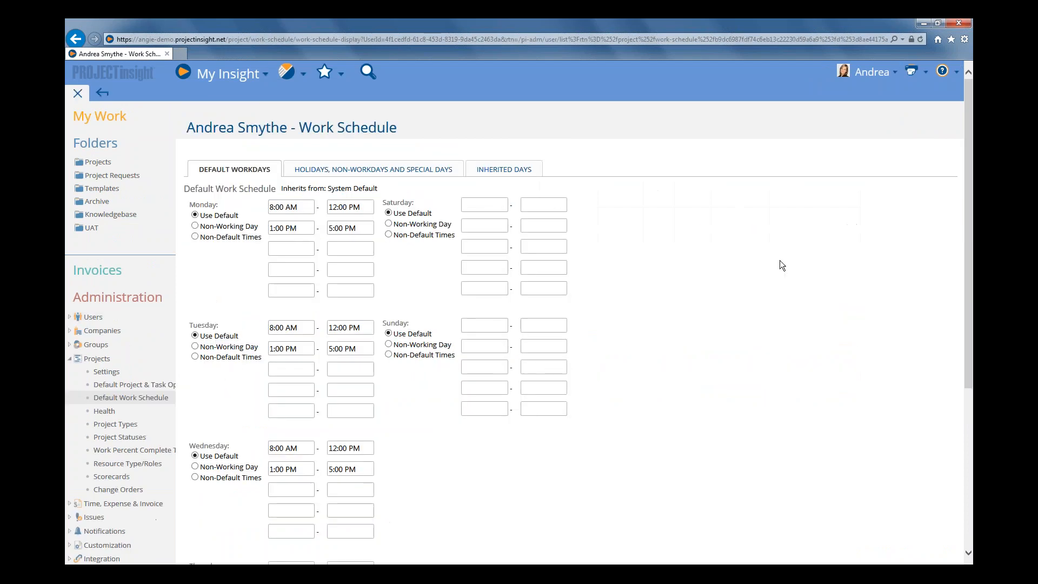
left_click_drag(278, 186, 389, 189)
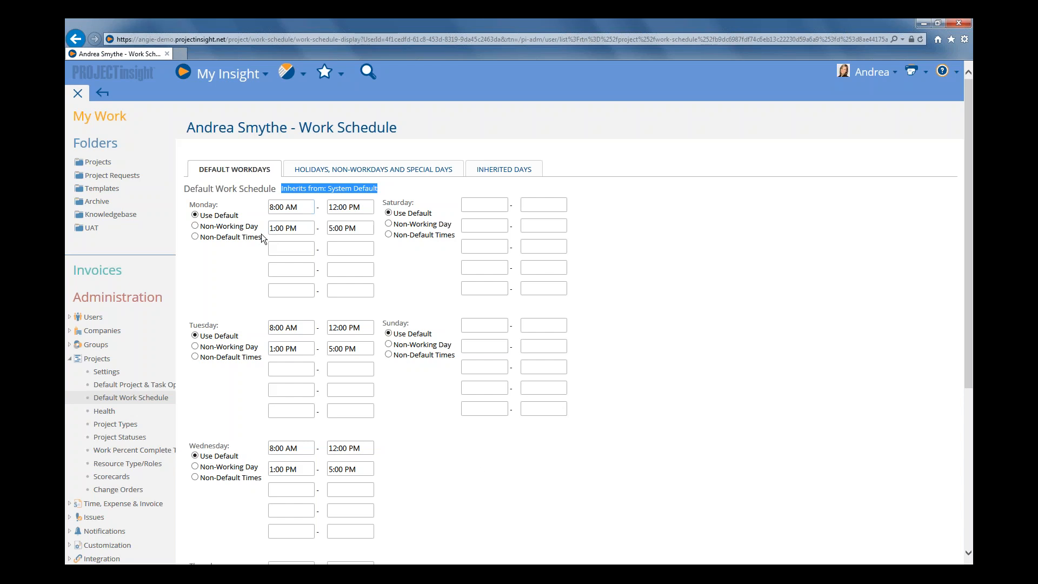
left_click(277, 207)
key("BackSpace")
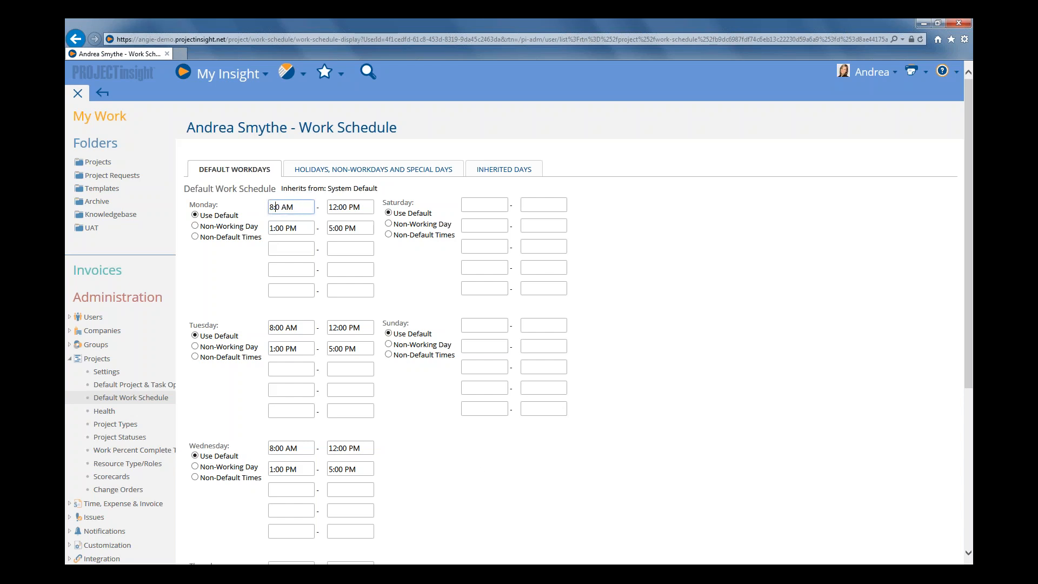
type("3")
Set Monday's afternoon working period to run from 12:30 PM to 4:00 PM
left_click(281, 229)
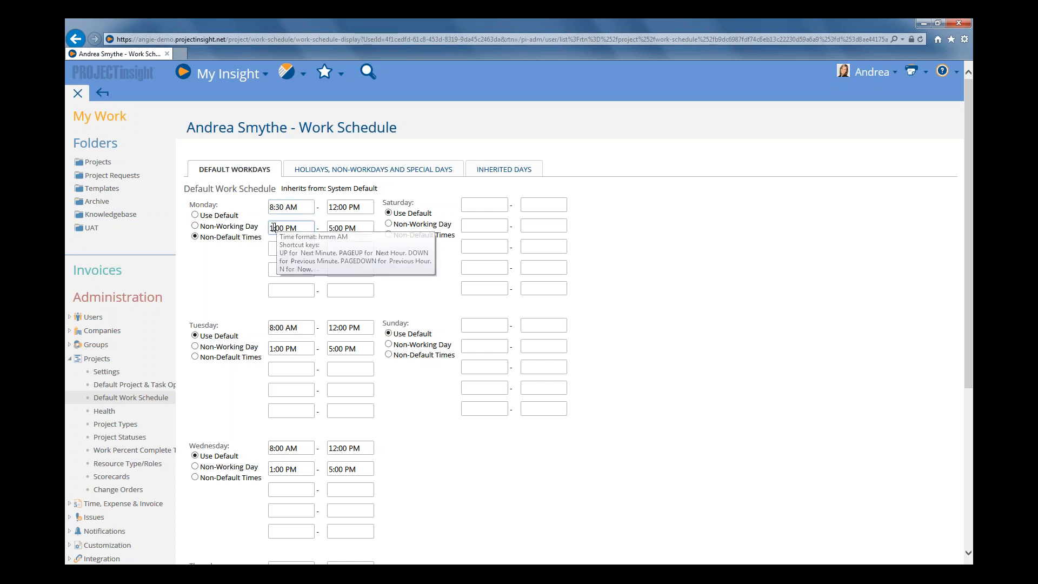
left_click_drag(274, 228, 265, 227)
type("12")
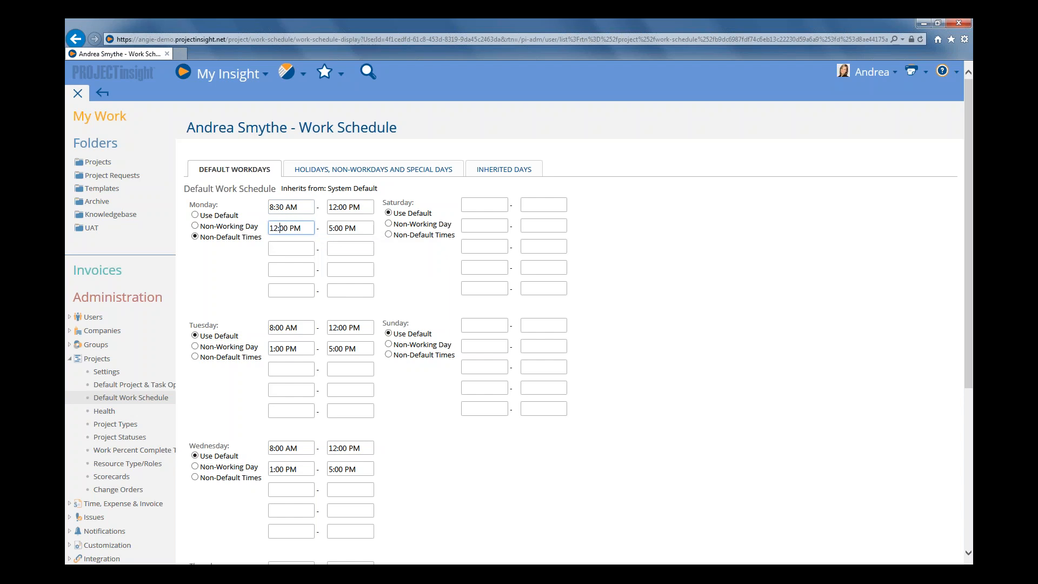
key("BackSpace")
type("3")
left_click(331, 228)
key("BackSpace")
type("4")
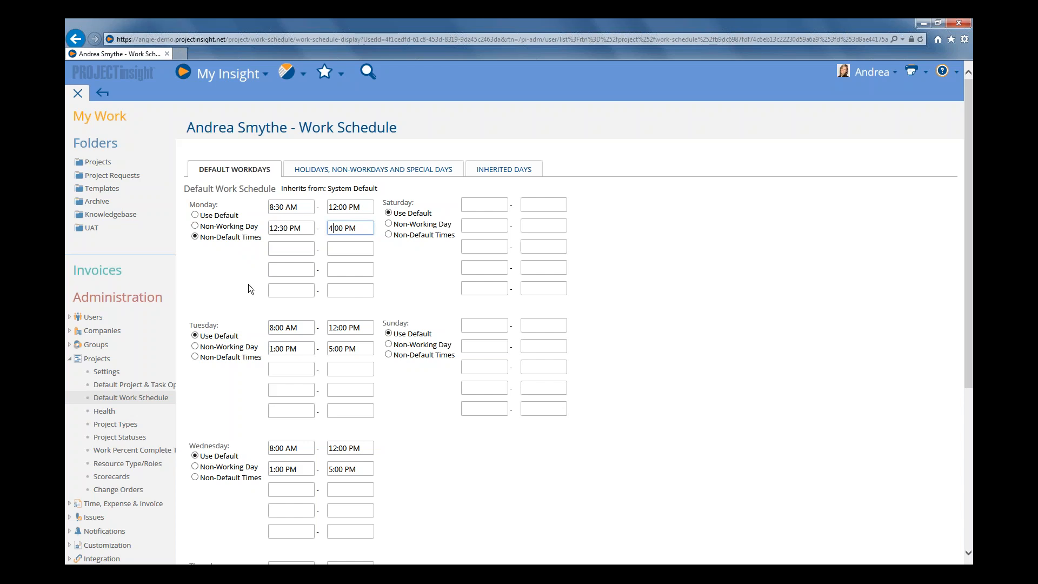
Review the user's holidays and inherited days tabs, including the next year's inherited days
left_click(401, 169)
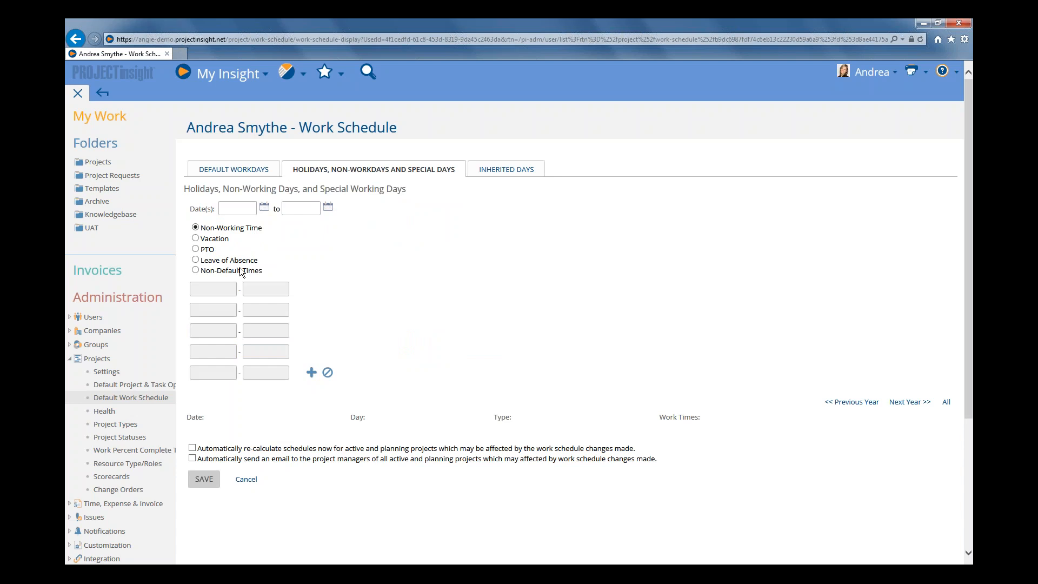
left_click(508, 172)
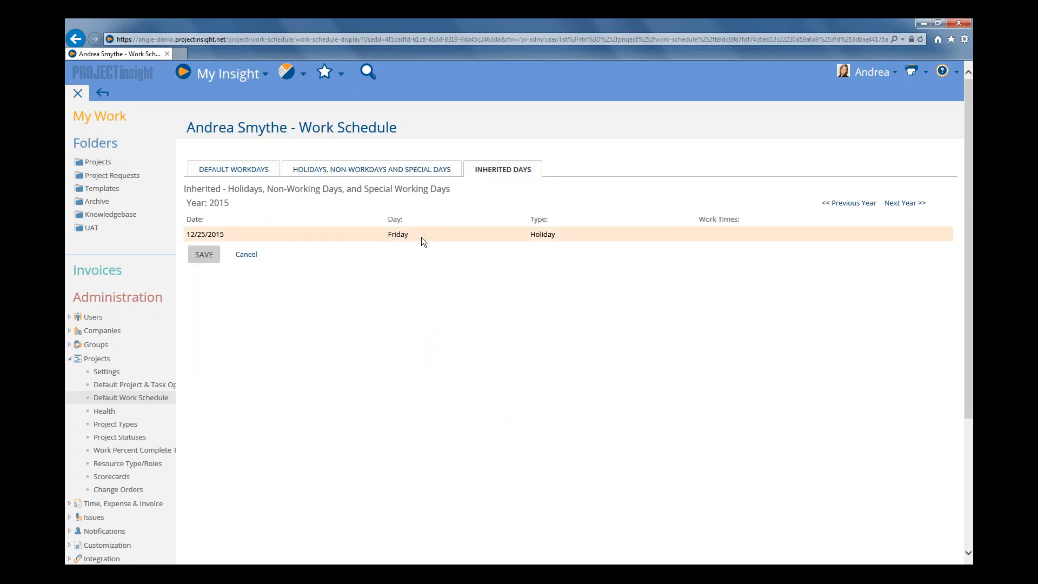
left_click(245, 172)
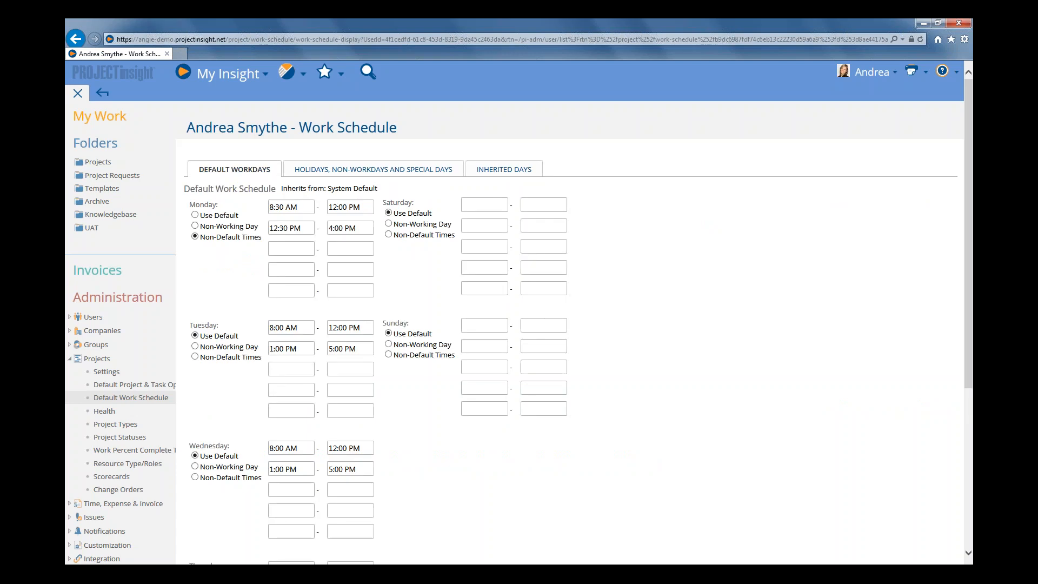
left_click(506, 169)
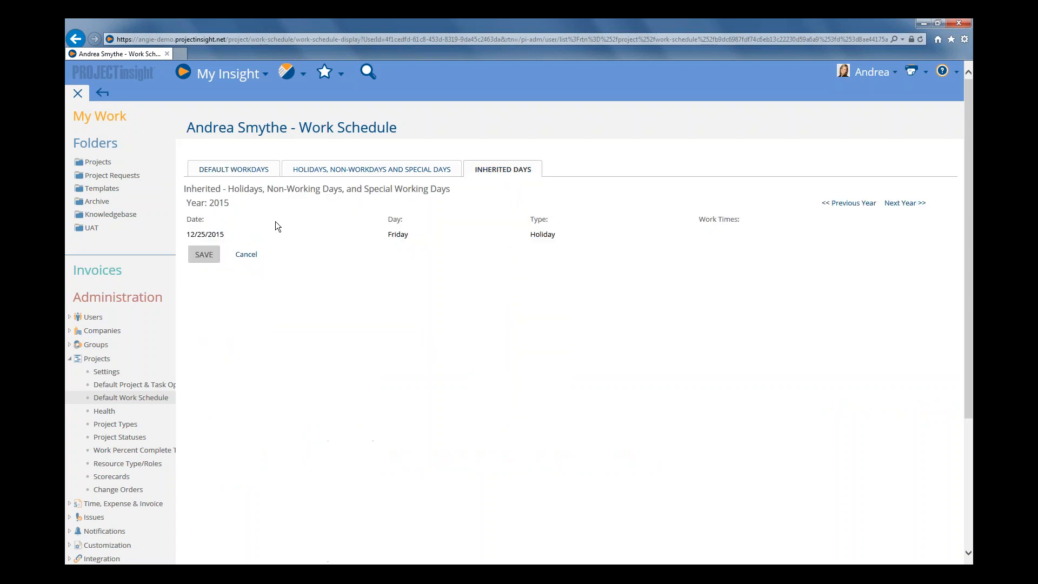
left_click(913, 204)
left_click(346, 172)
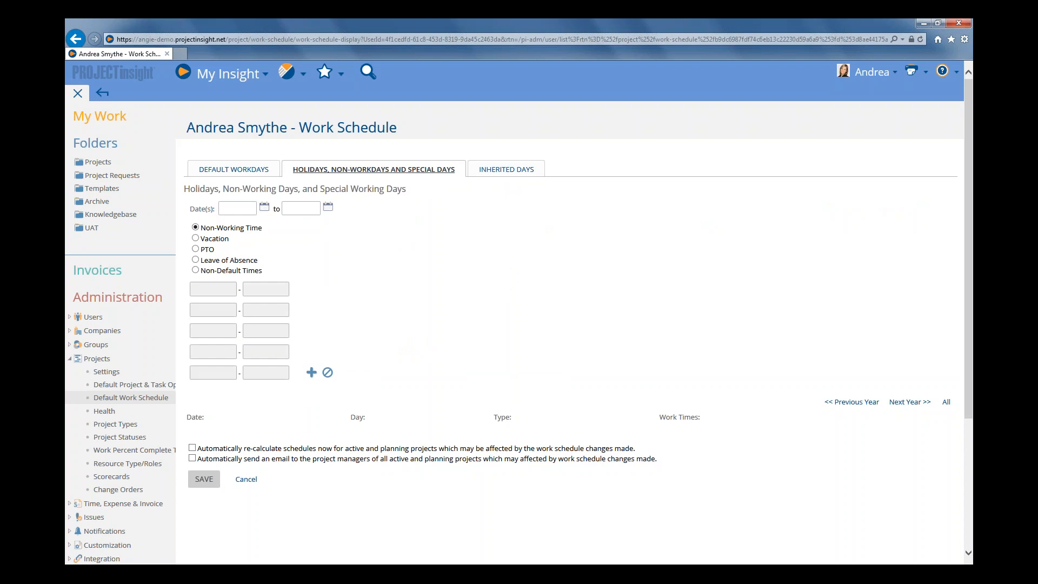
left_click(866, 78)
Add a vacation from 9/7/2015 to 9/8/2015 to the user's schedule and save the work schedule
left_click(264, 208)
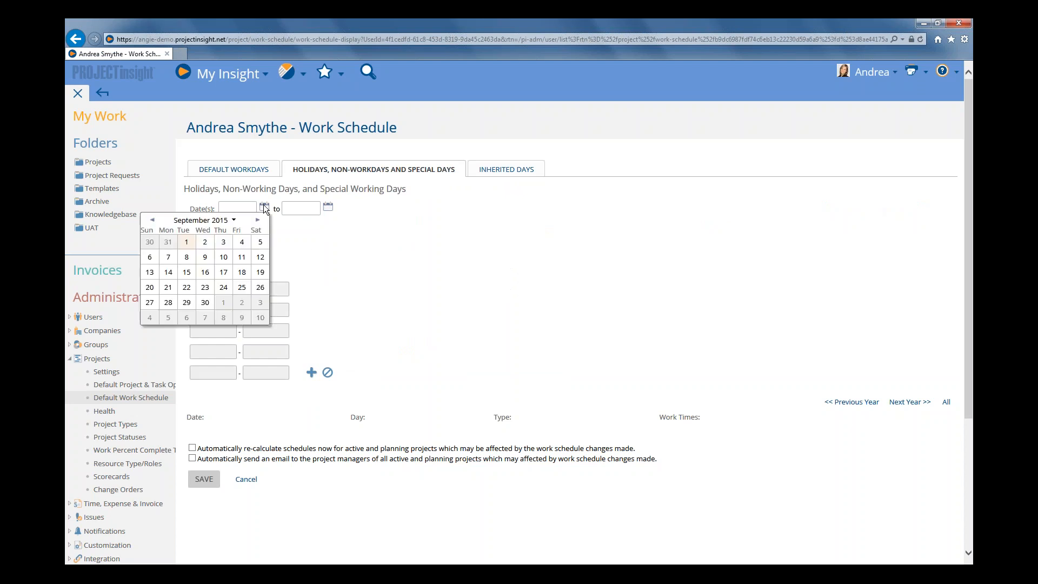
left_click(169, 258)
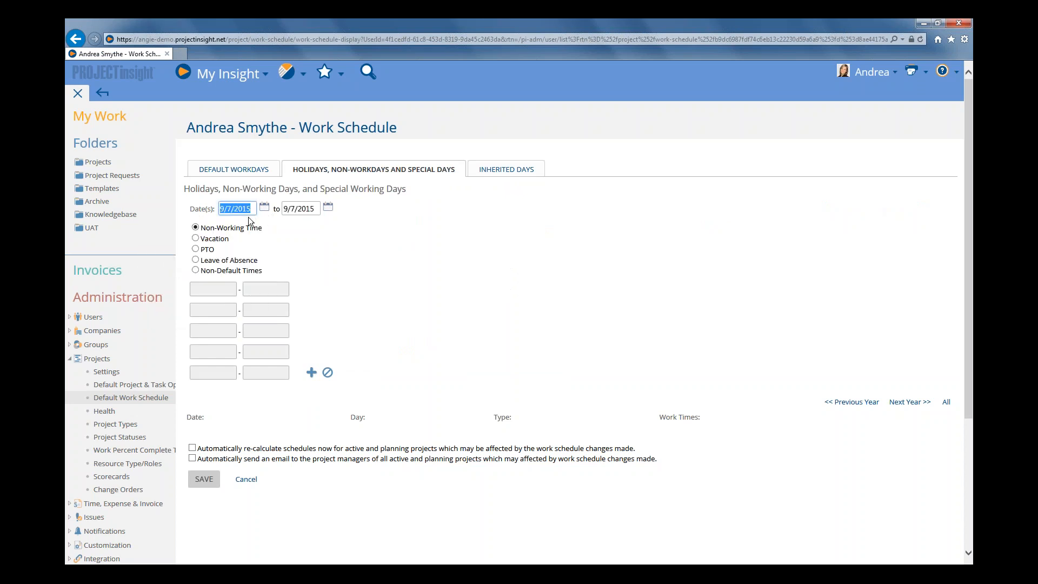
left_click(328, 207)
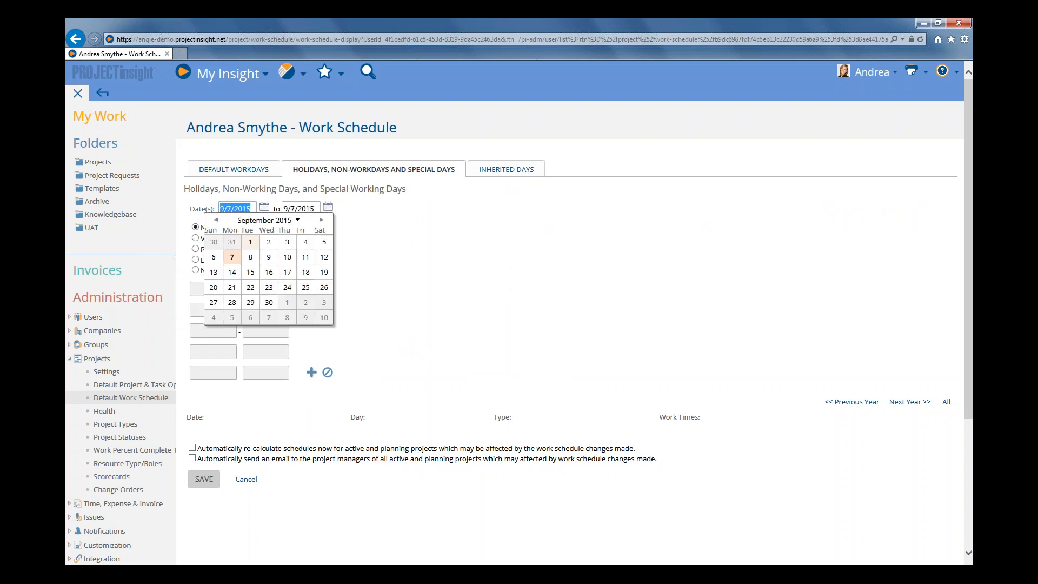
left_click(250, 258)
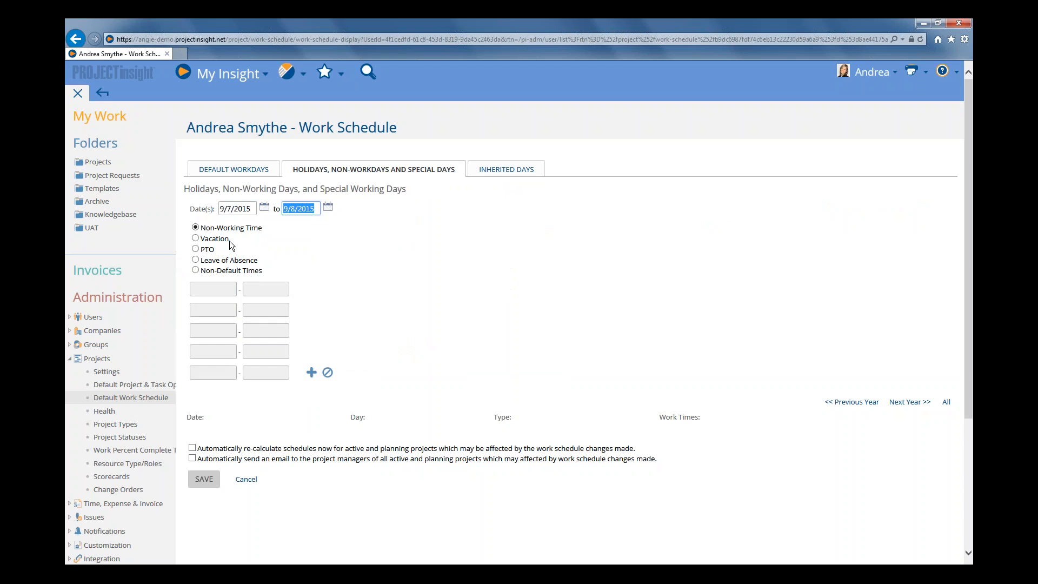
left_click(195, 238)
left_click(312, 372)
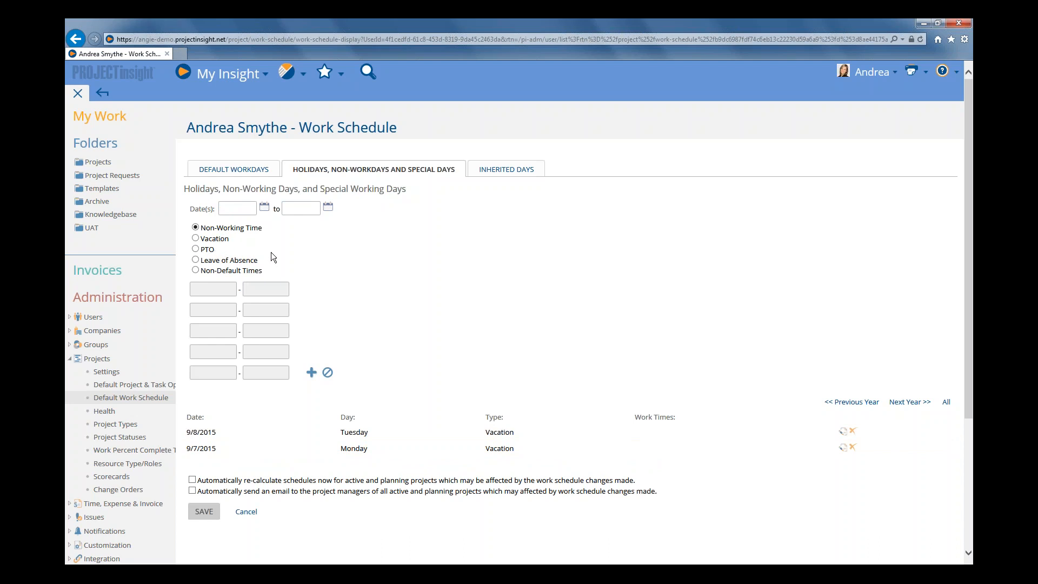
scroll(278, 281, "down", 2)
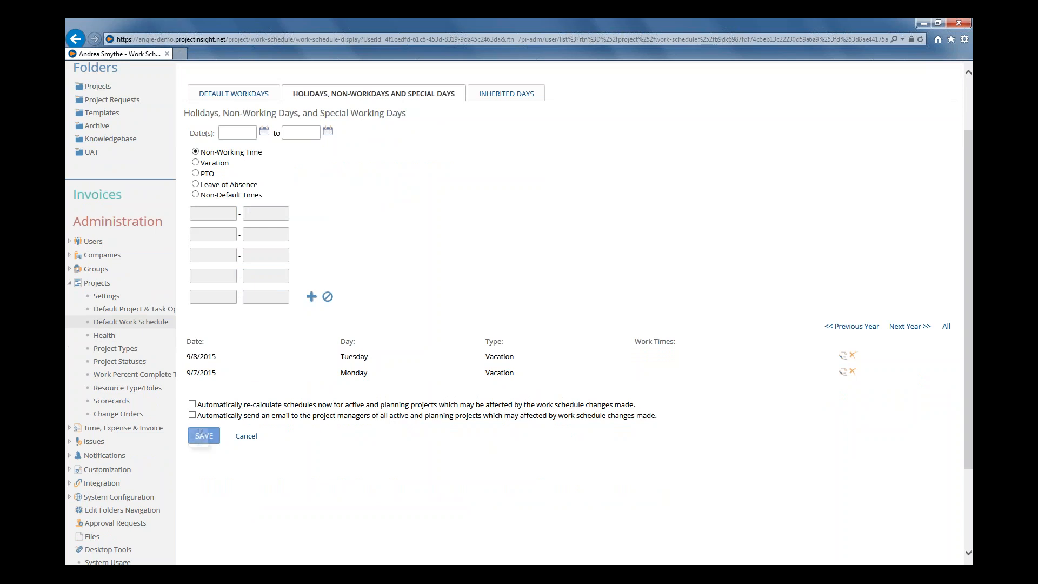
left_click(204, 438)
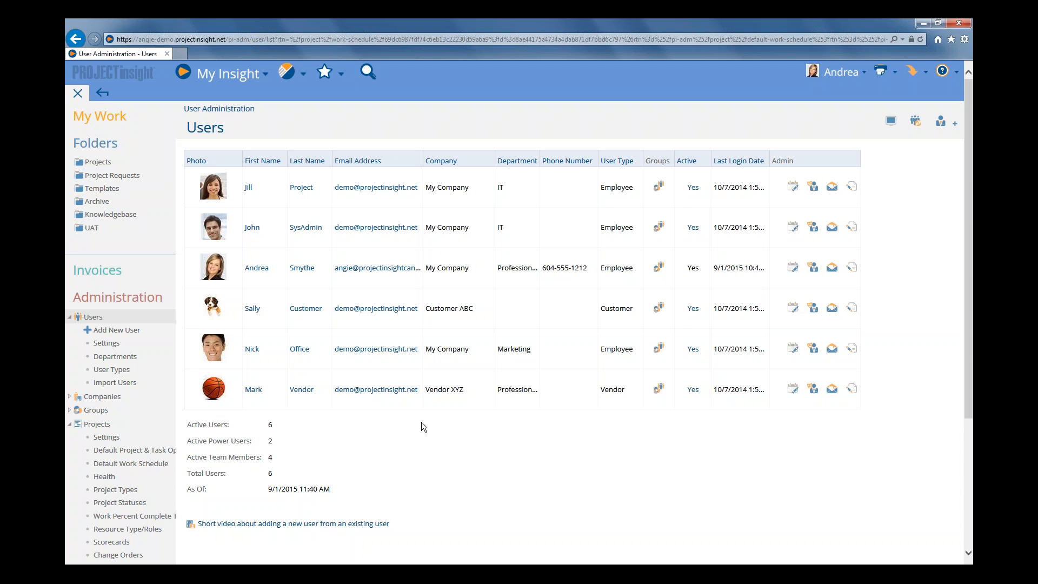
Open the System Upgrade project's work schedule, set Monday back to Use Default and save it
left_click(99, 162)
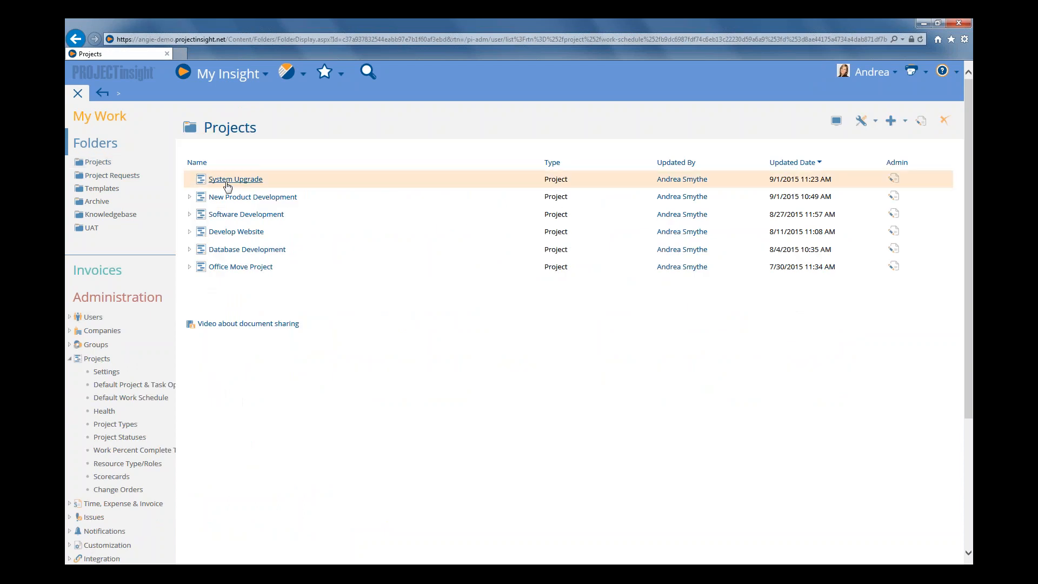
left_click(246, 215)
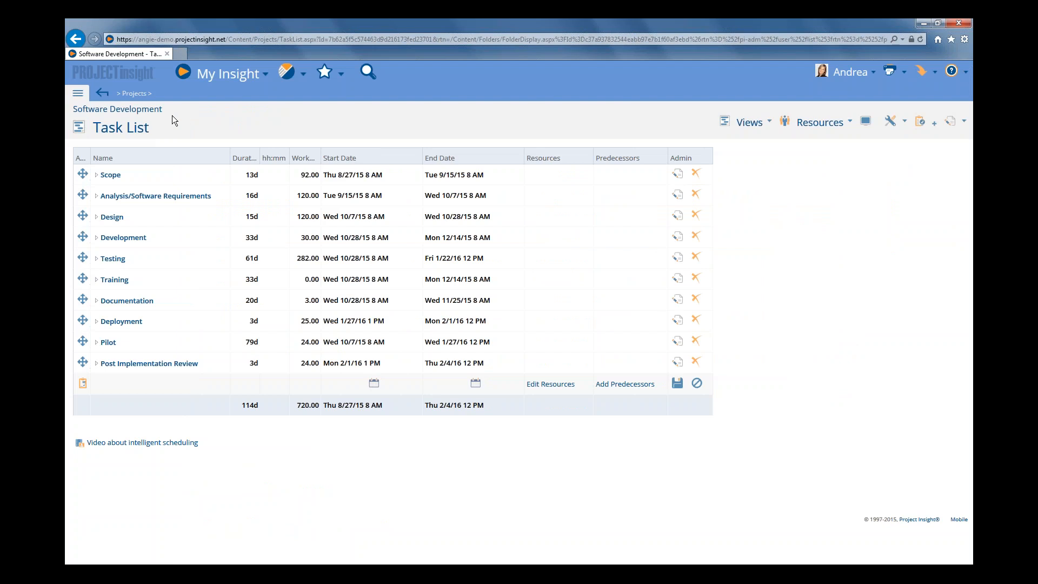
left_click(134, 93)
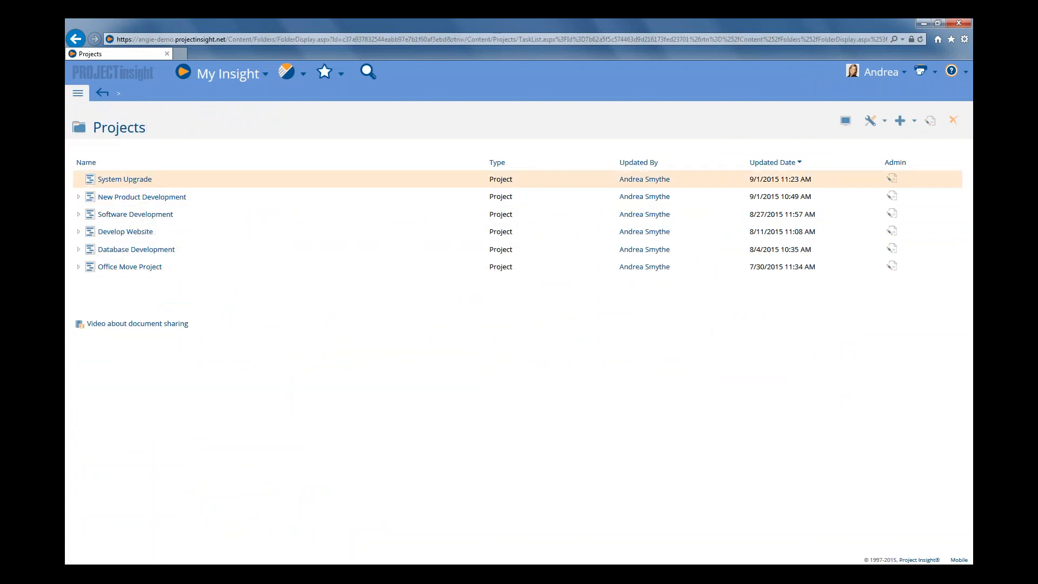
left_click(124, 179)
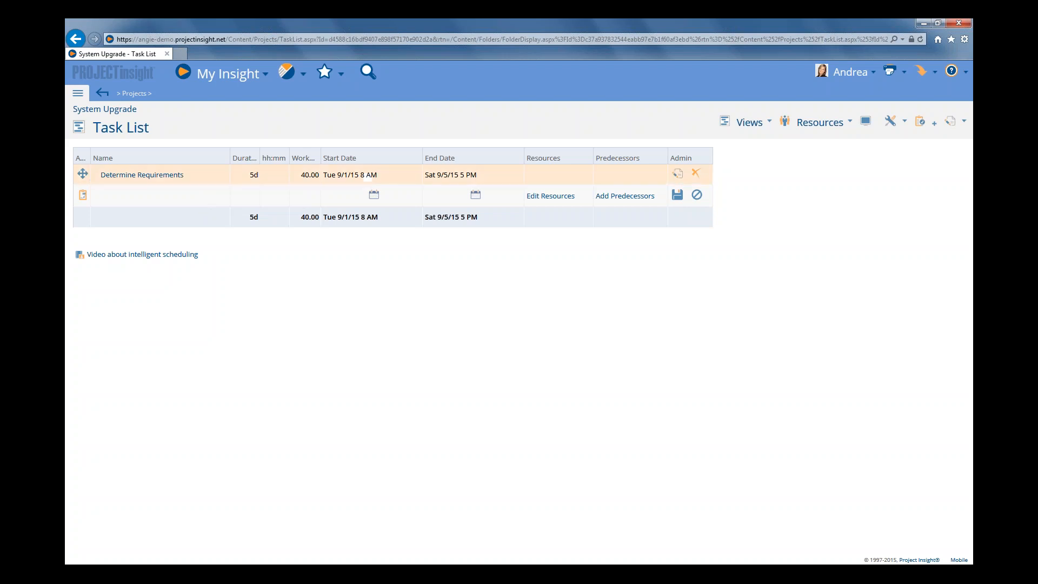
left_click(757, 129)
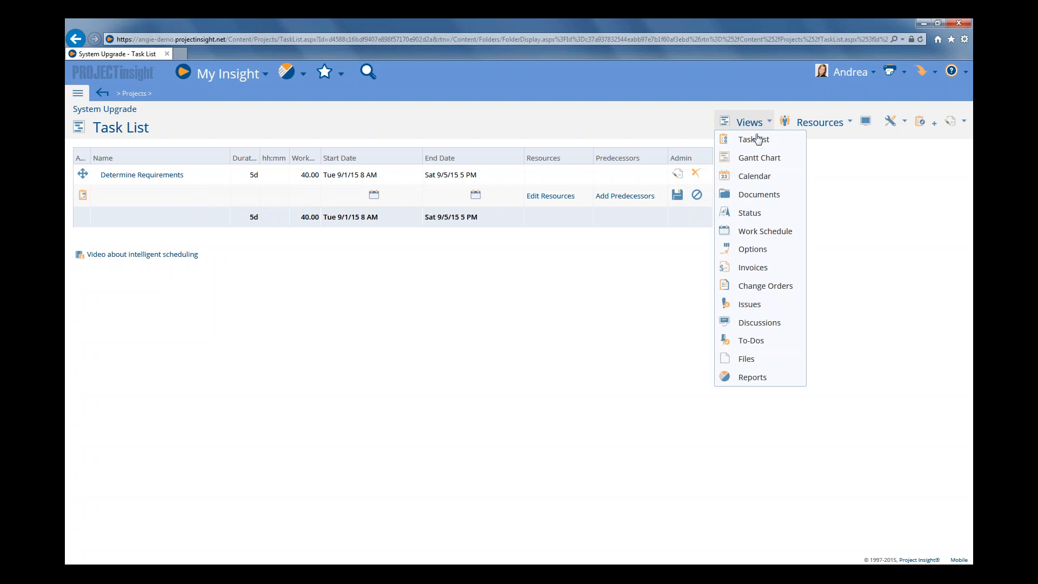
left_click(764, 234)
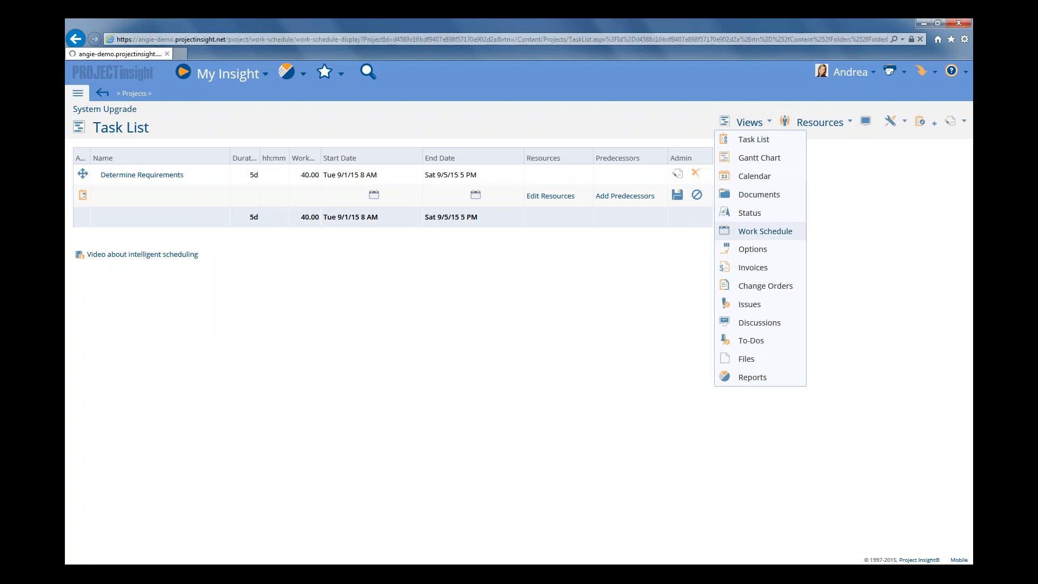
left_click(287, 215)
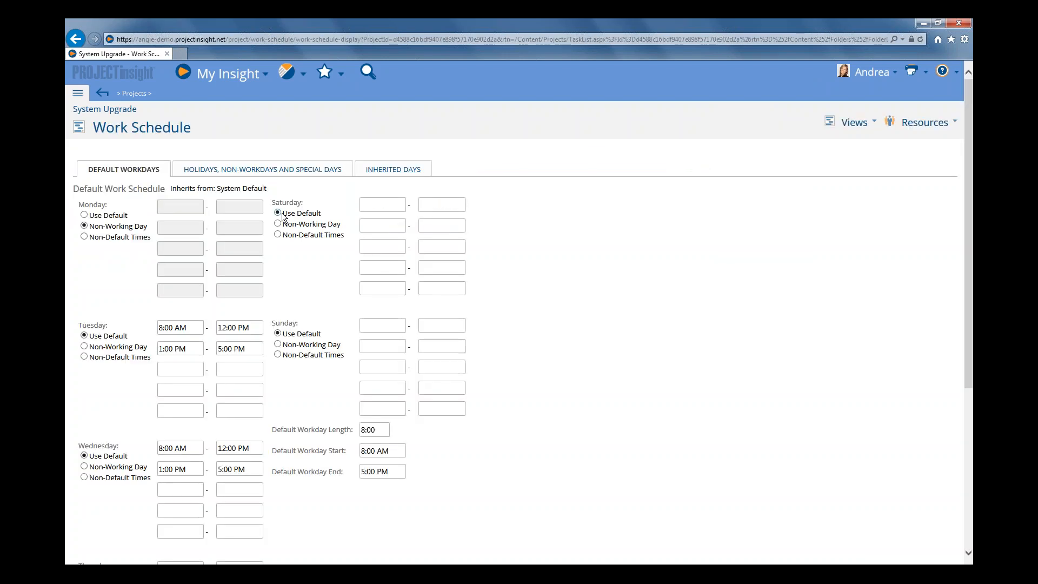
left_click(83, 215)
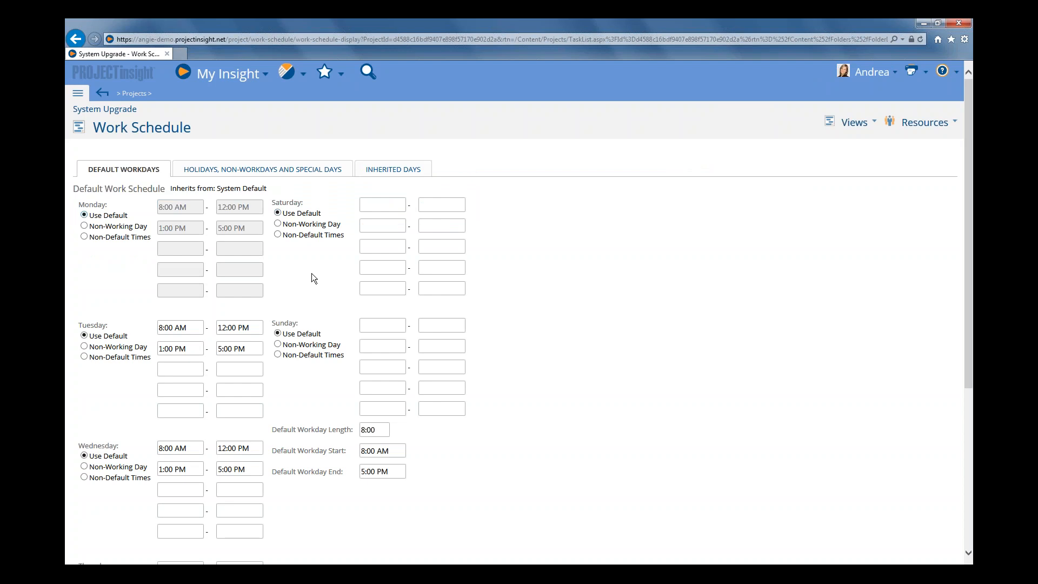
scroll(311, 274, "down", 5)
left_click(93, 540)
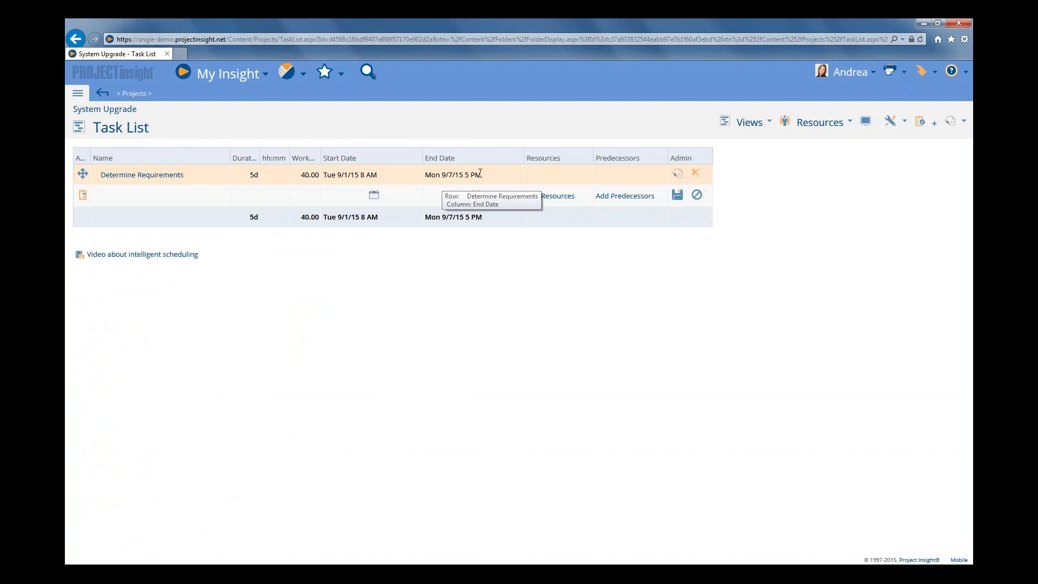
Add a task named Preparation for Go Live with a duration of 5 days to the System Upgrade task list
left_click(160, 197)
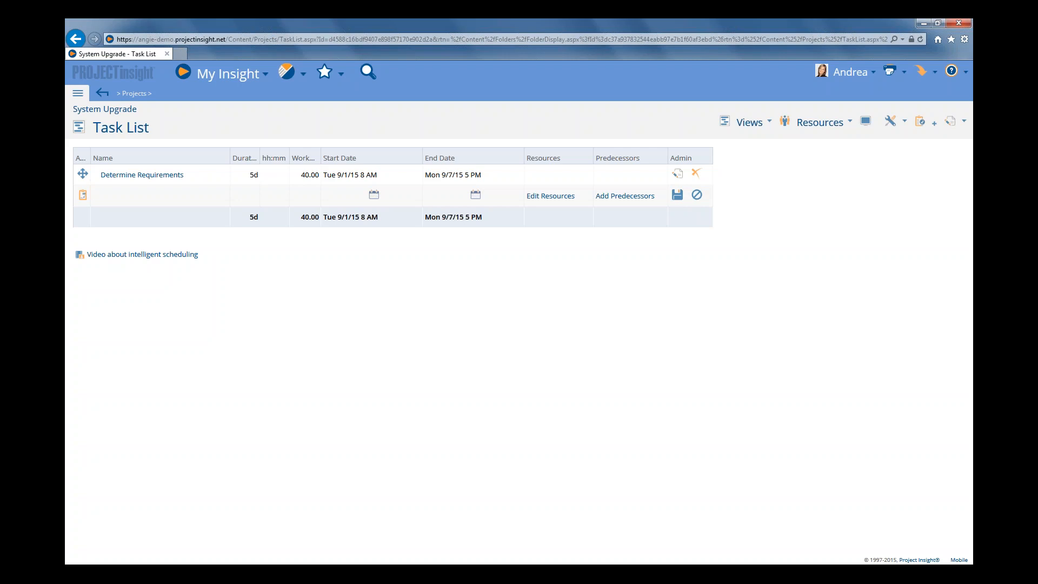
type("Preparati")
type("on for Go")
type(" Live")
type("5")
key("Tab")
Set Determine Requirements as the predecessor of Preparation for Go Live and save
left_click(622, 197)
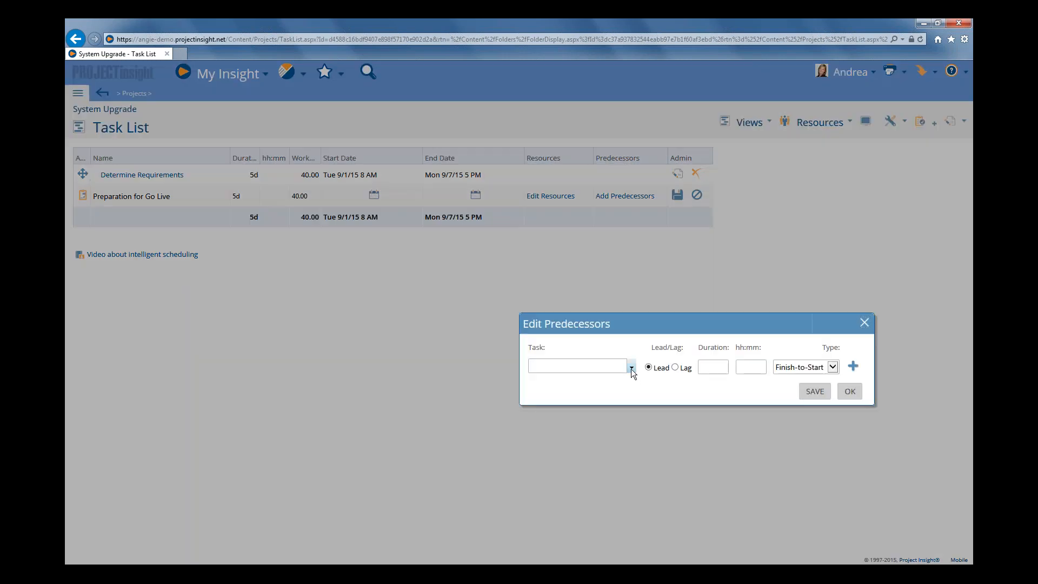
left_click(631, 367)
left_click(582, 394)
left_click(816, 394)
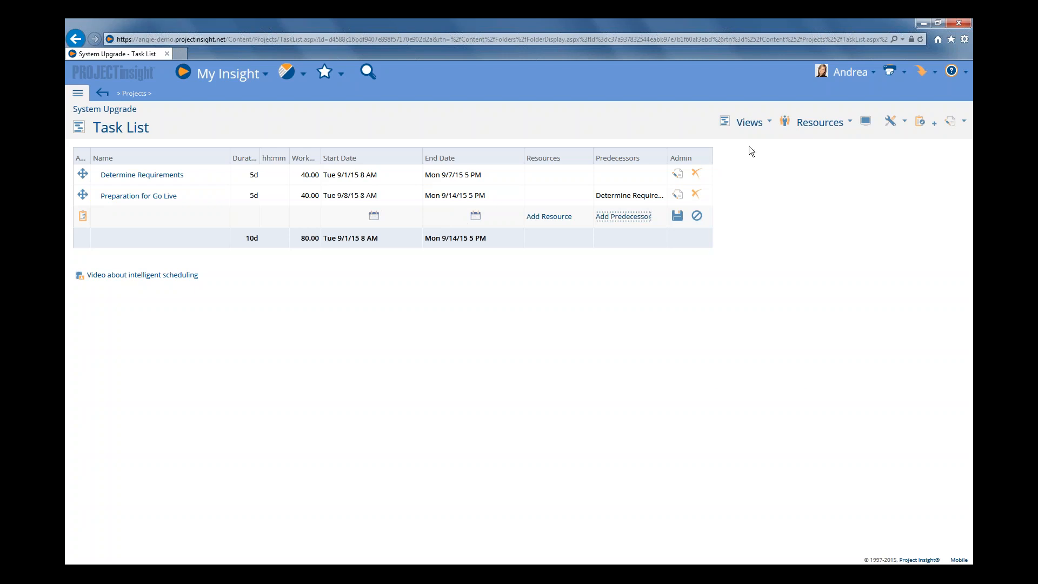
Add a custom work schedule named Saturday Go Live, inheriting from Project Default, to the System Upgrade project and save it
left_click(750, 122)
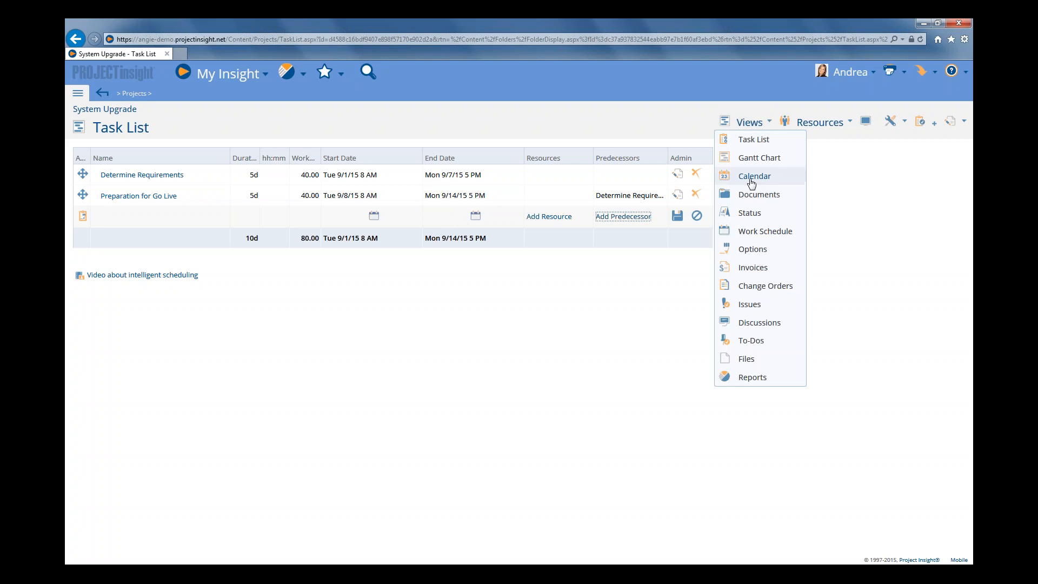
left_click(753, 253)
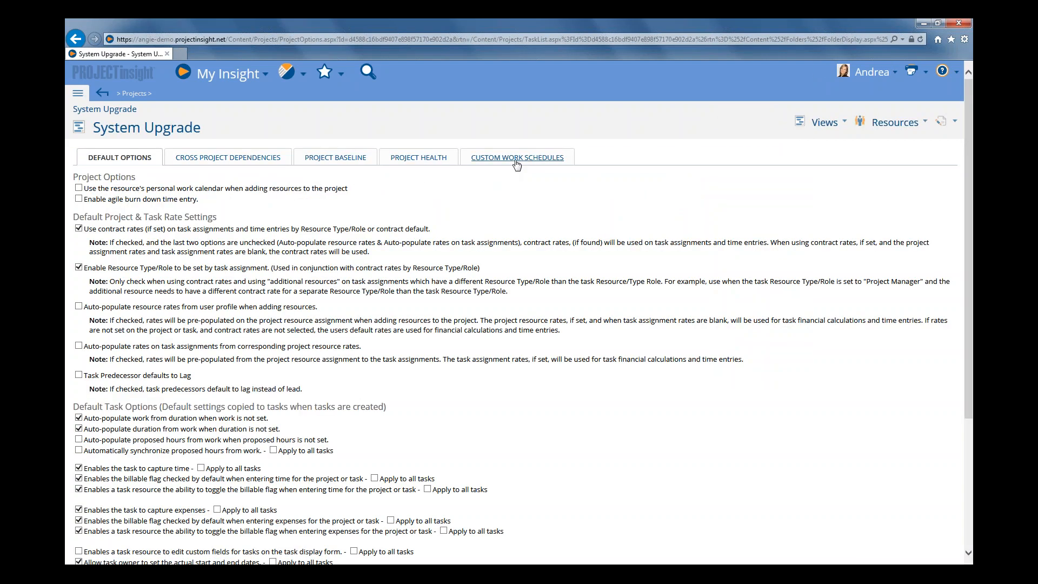
left_click(516, 159)
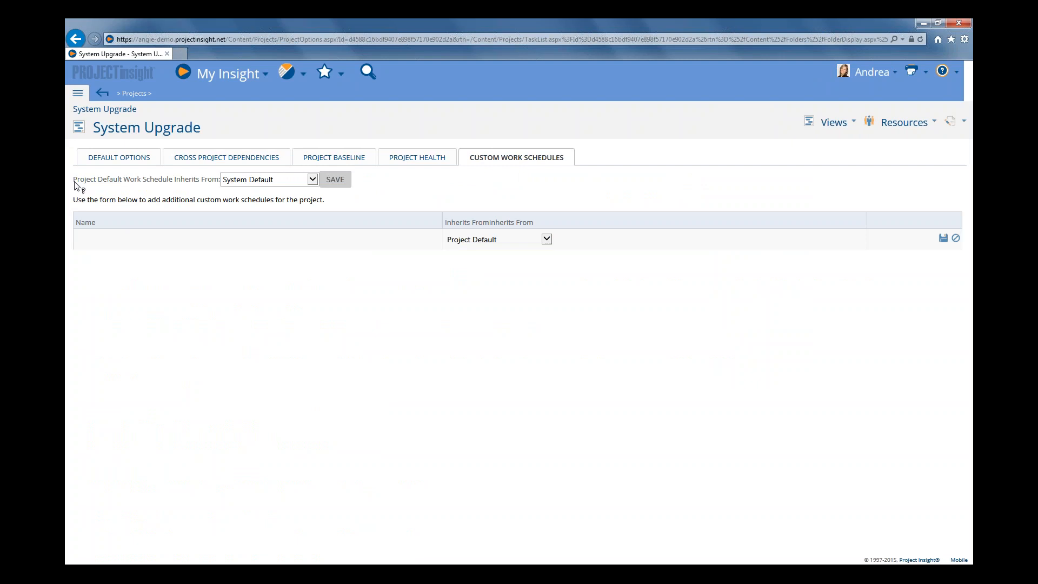
left_click_drag(74, 183, 241, 190)
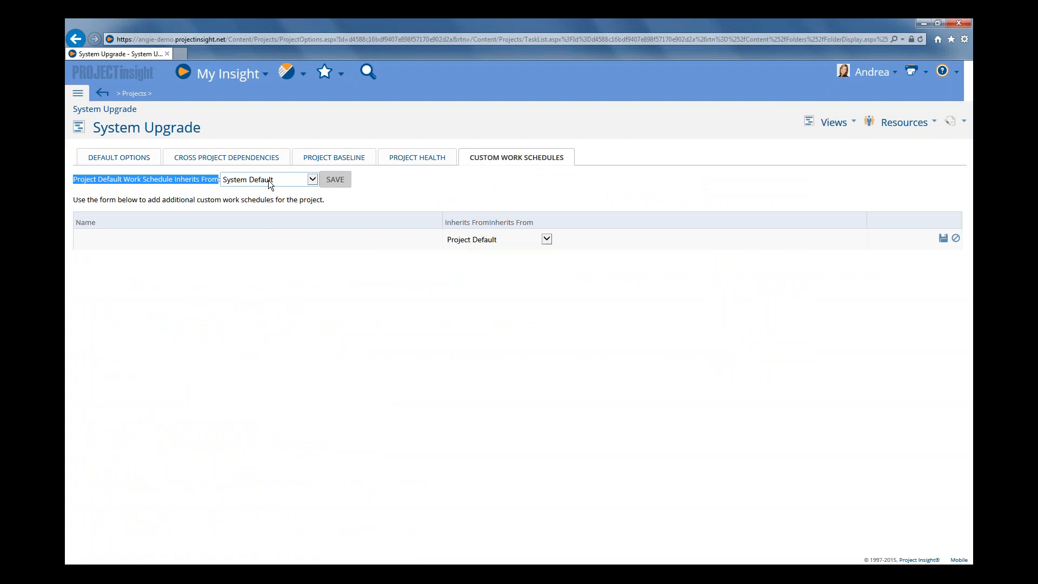
left_click(311, 182)
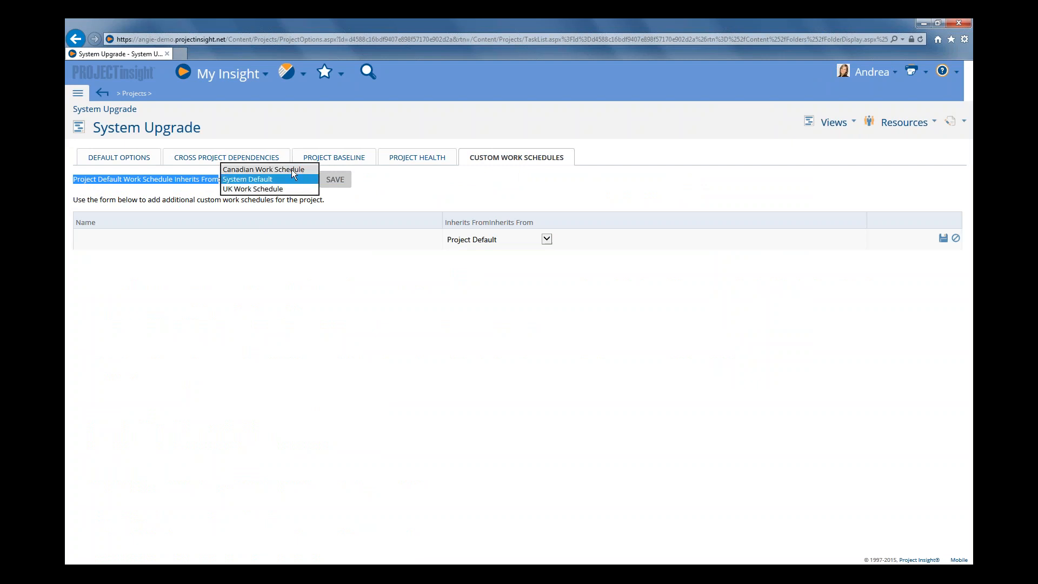
left_click(372, 190)
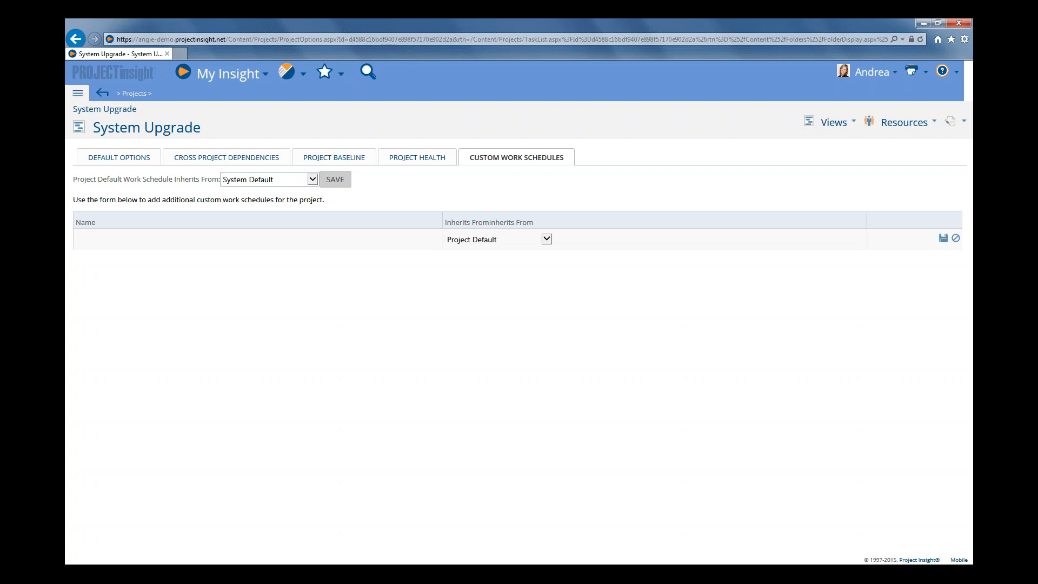
type("Saturday Go Live")
left_click(547, 239)
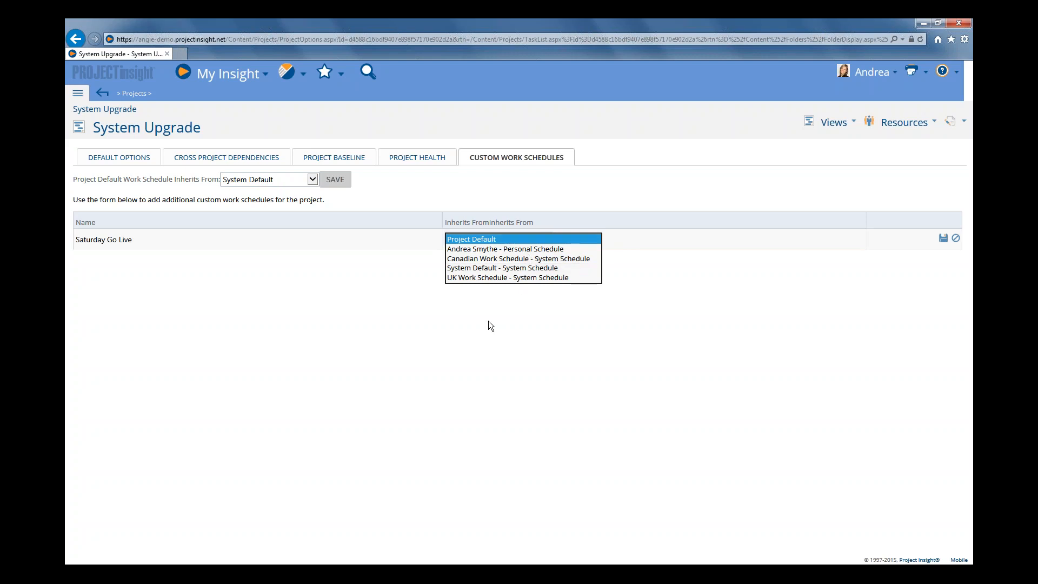
left_click(507, 366)
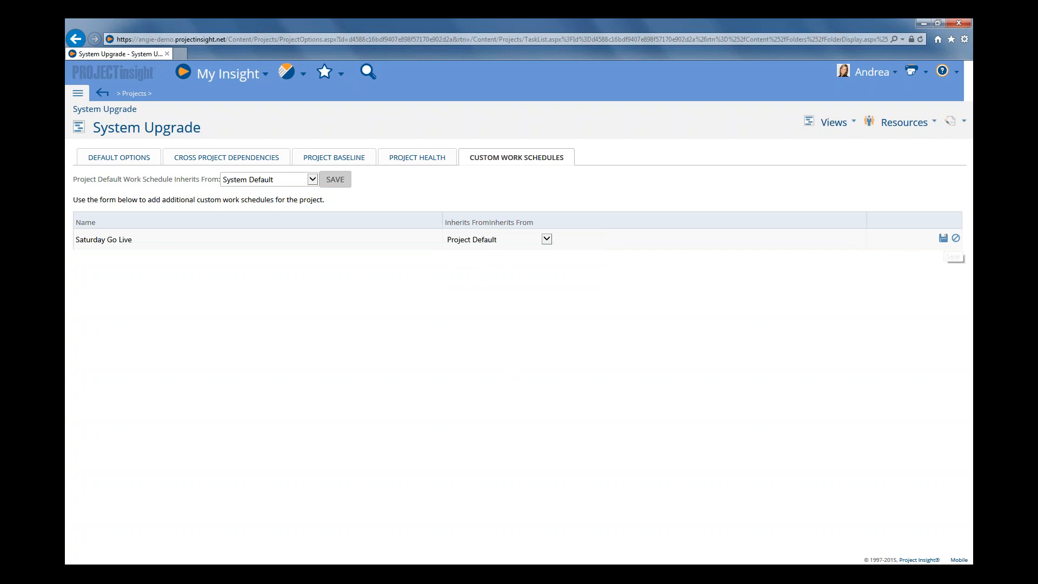
left_click(943, 243)
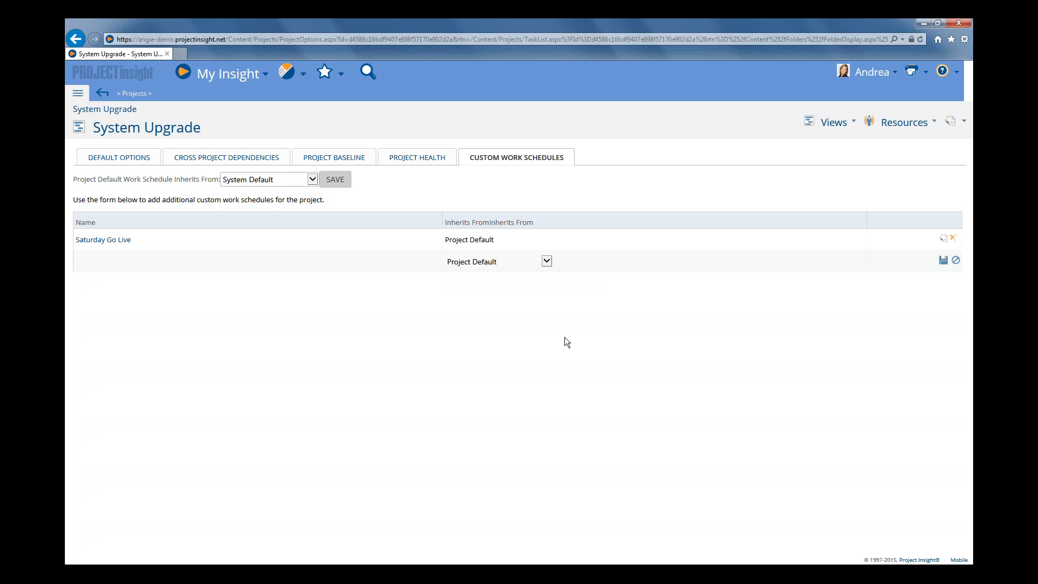
Add 9/12/2015 to Saturday Go Live as non-default working times 8:00 AM–12:00 PM and 1:00 PM–5:00 PM, then save
left_click(107, 242)
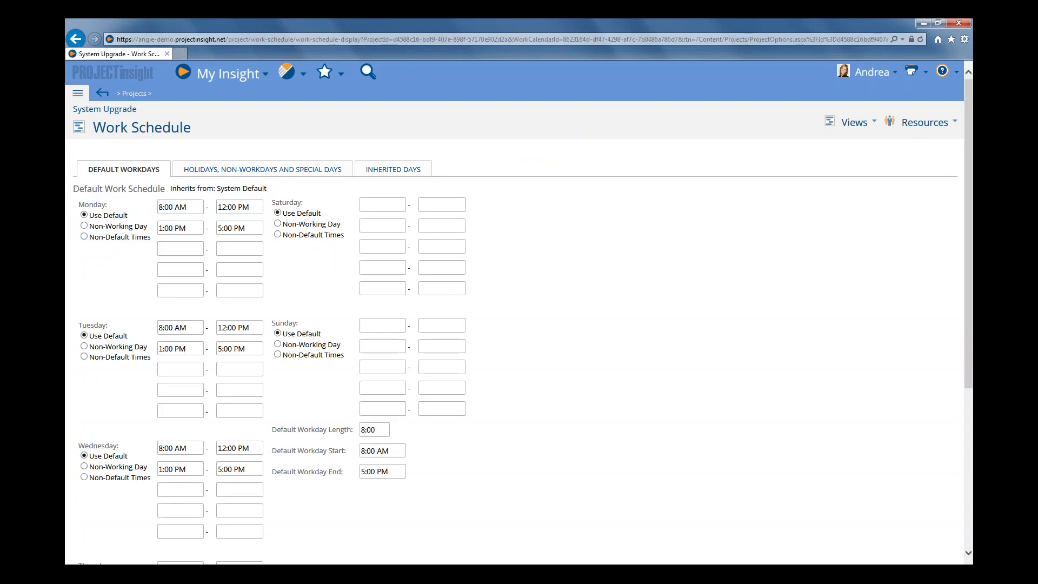
left_click(263, 171)
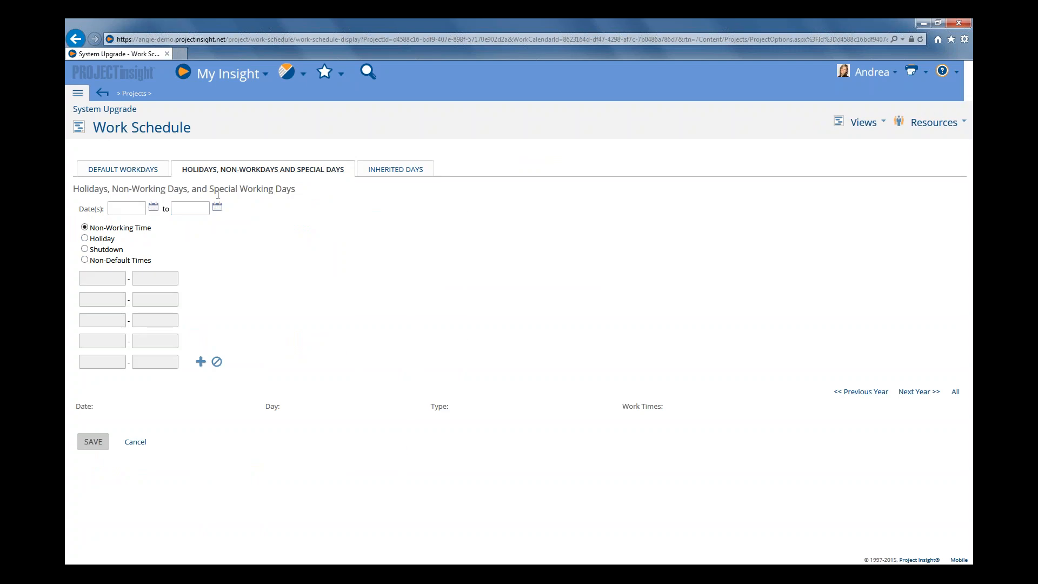
left_click(154, 207)
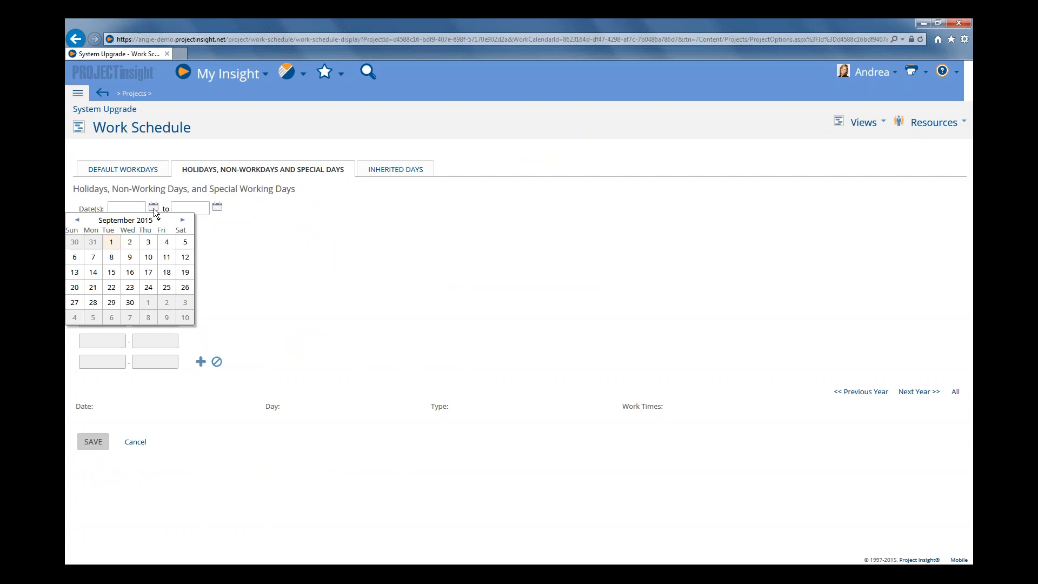
left_click(185, 258)
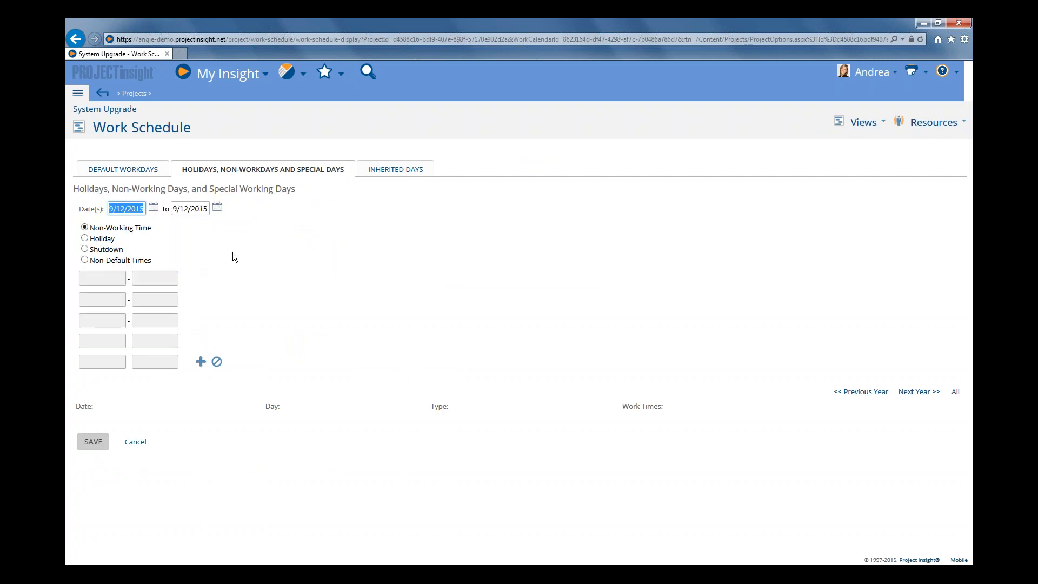
left_click(101, 261)
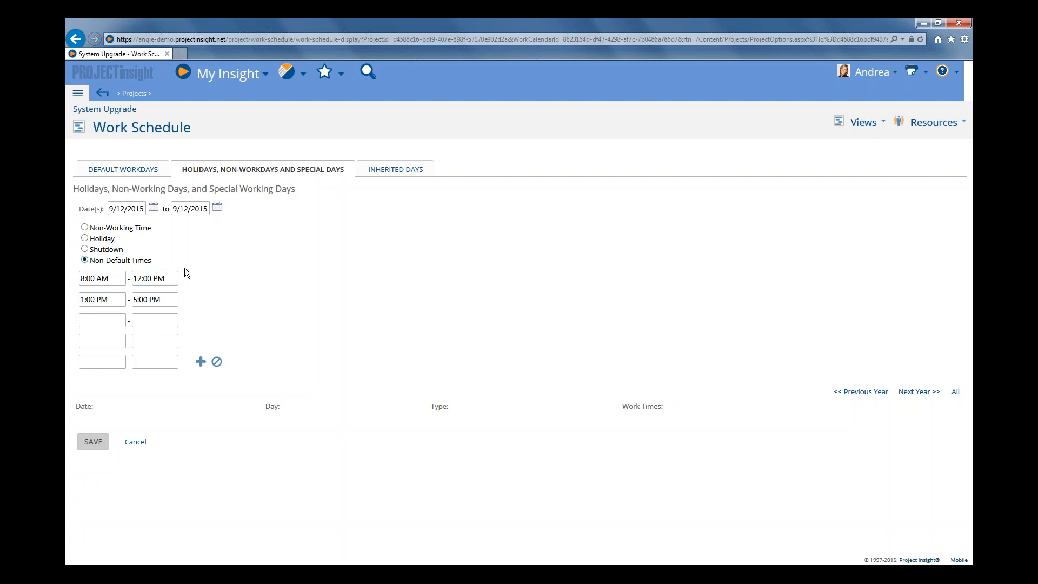
left_click(202, 362)
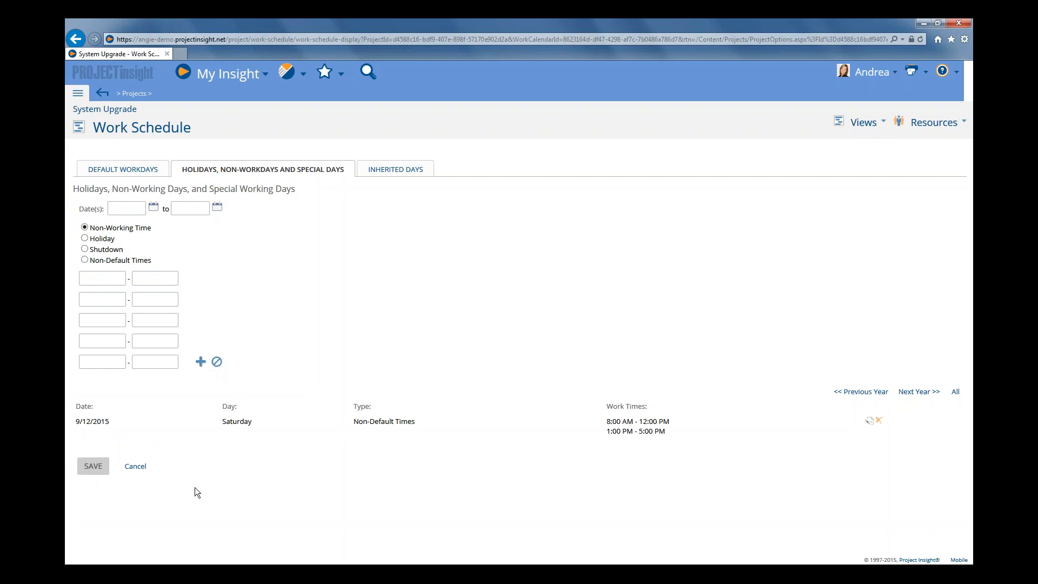
left_click(93, 468)
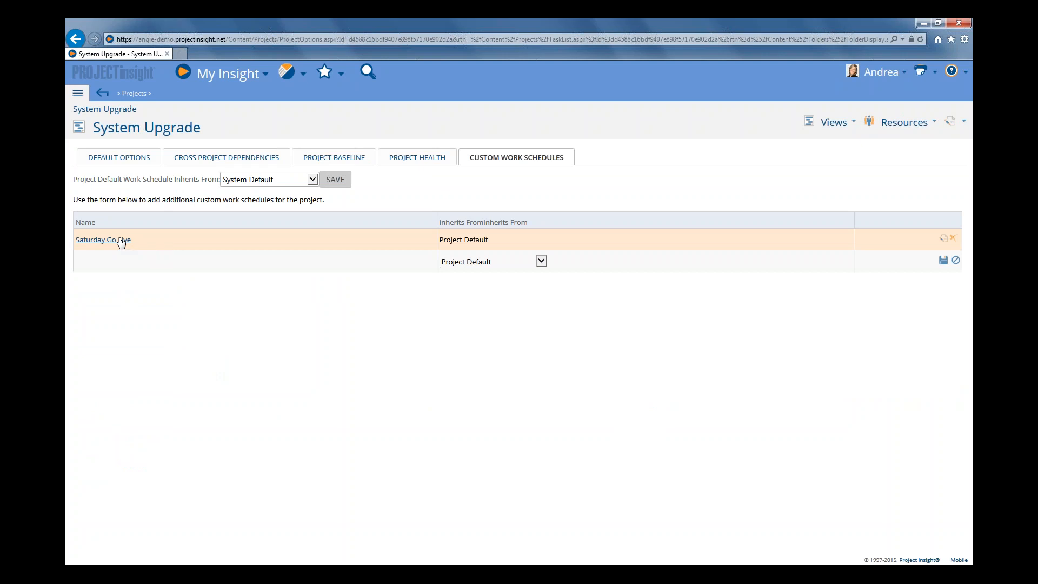
Assign the current user as a resource on the Determine Requirements task and save the resources
left_click(835, 122)
left_click(841, 140)
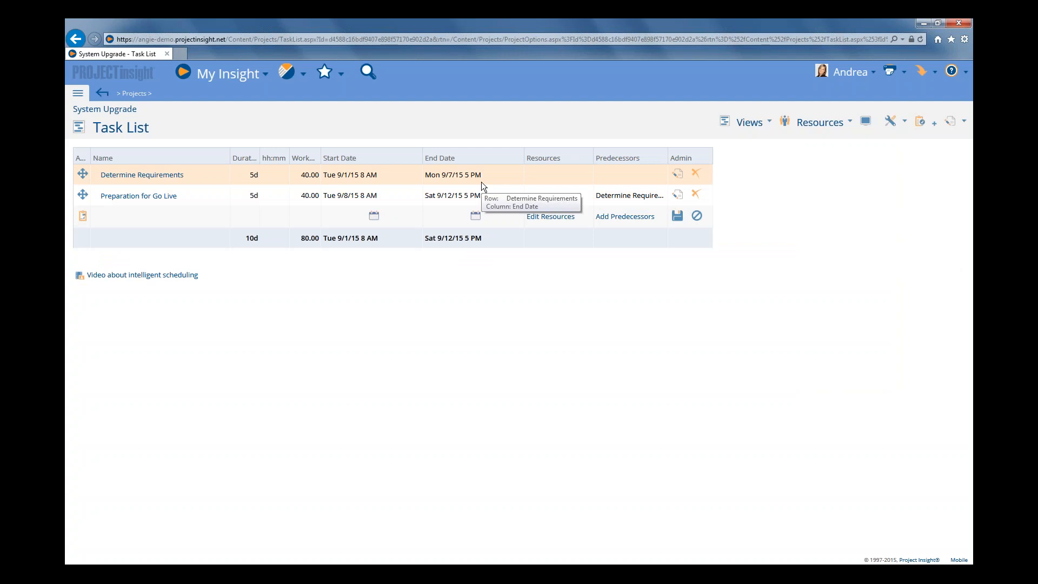
left_click(678, 178)
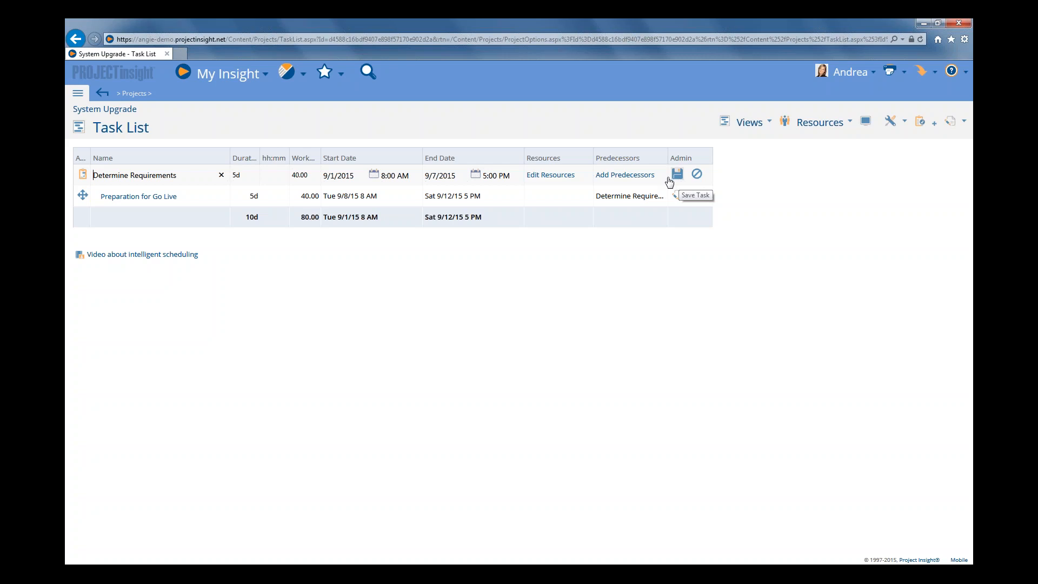
left_click(551, 175)
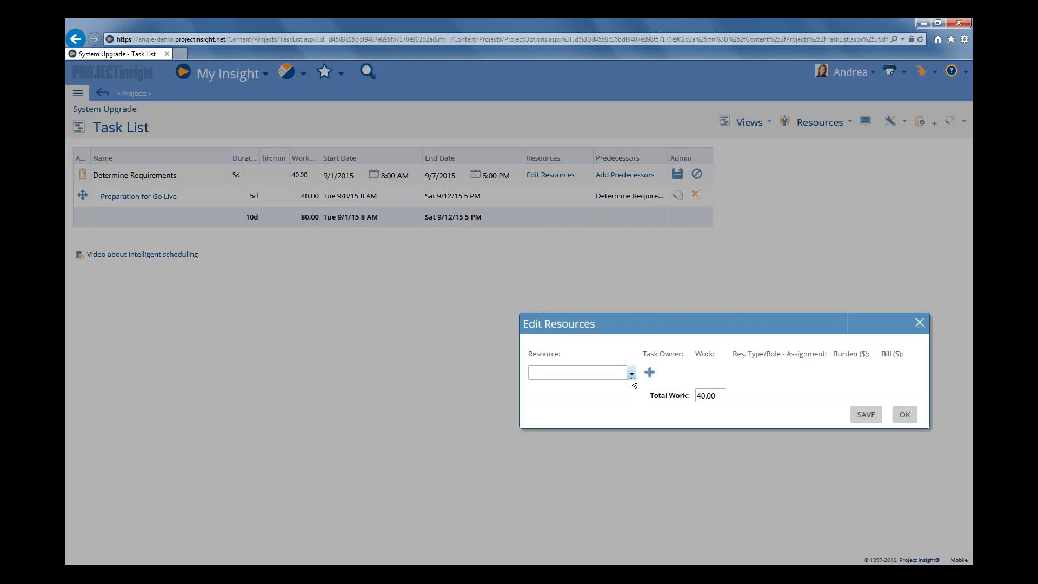
left_click(631, 378)
left_click(571, 400)
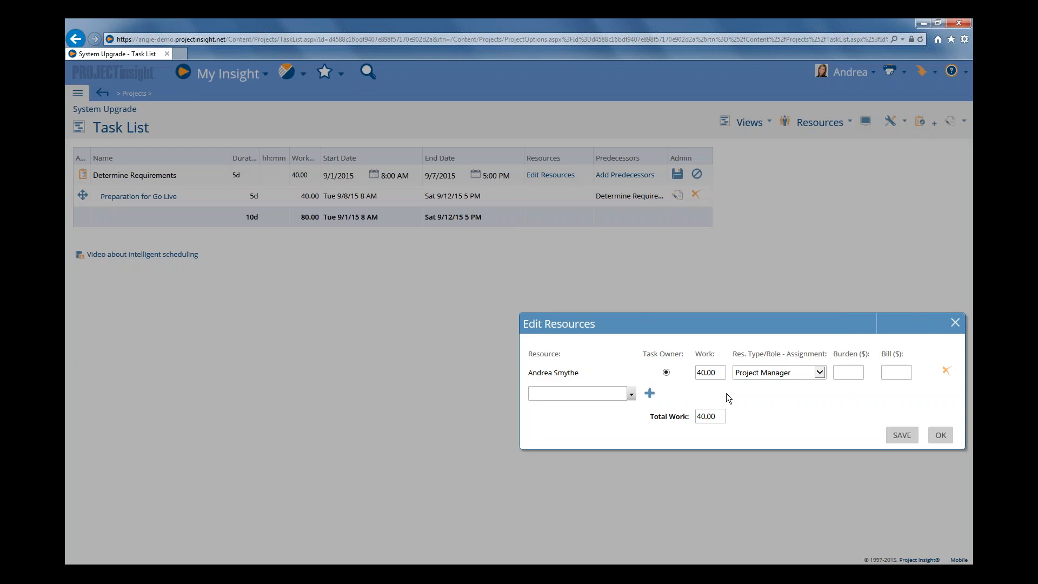
left_click(902, 435)
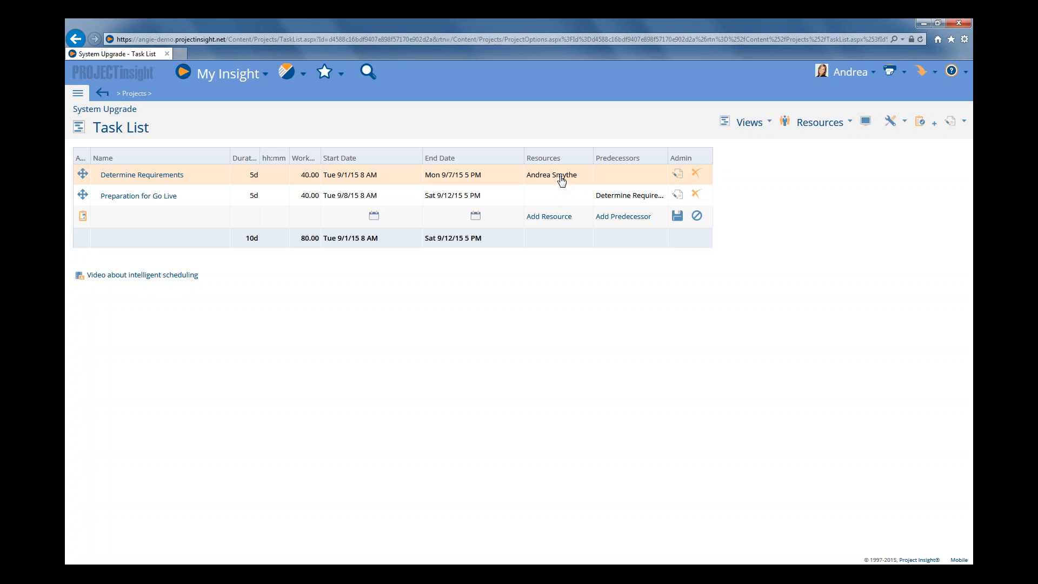
Enable using the resource's personal work calendar when adding resources in the default project and task options
left_click(77, 94)
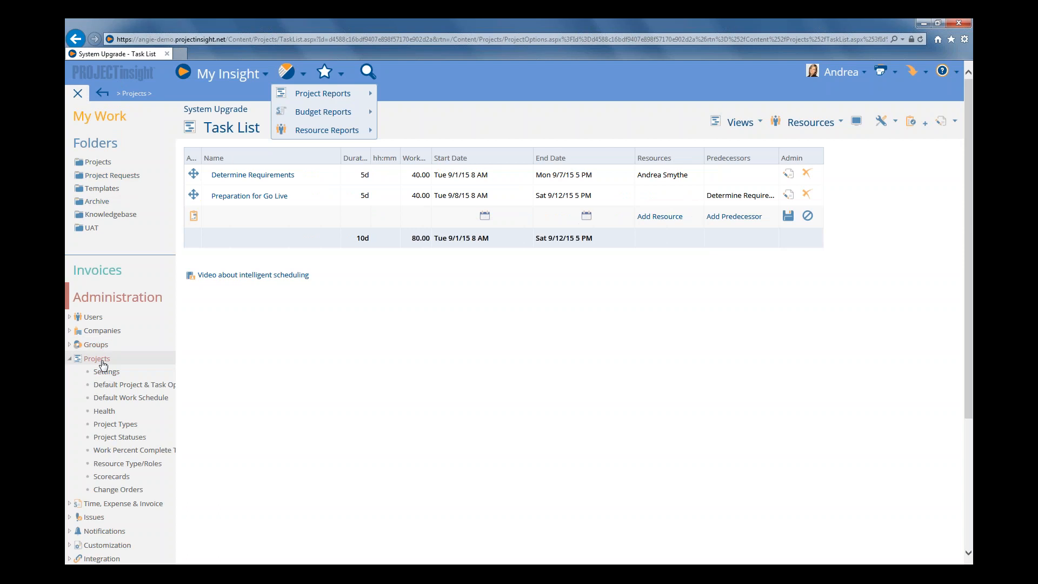
left_click(129, 386)
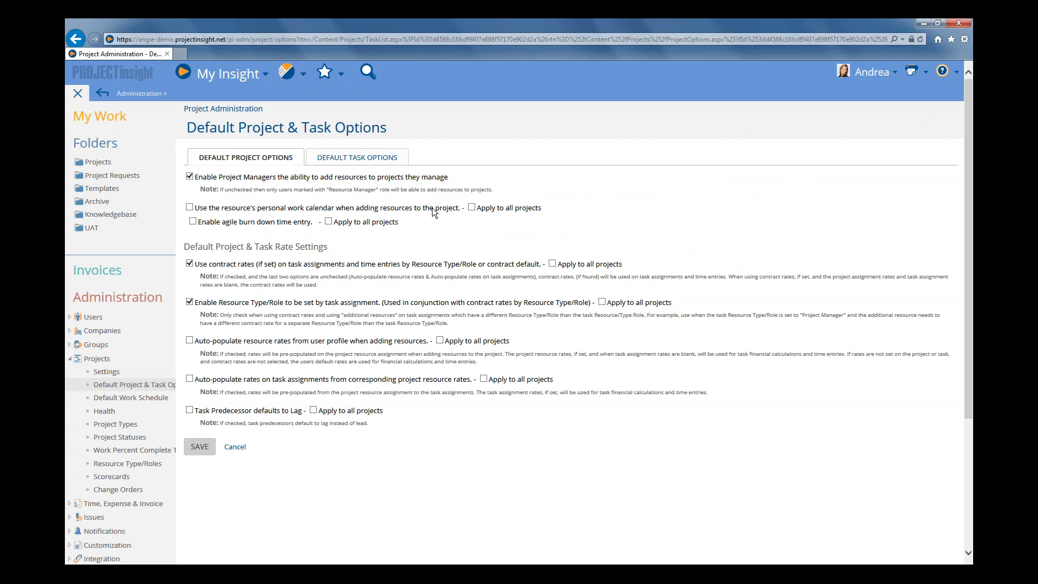
left_click(345, 210)
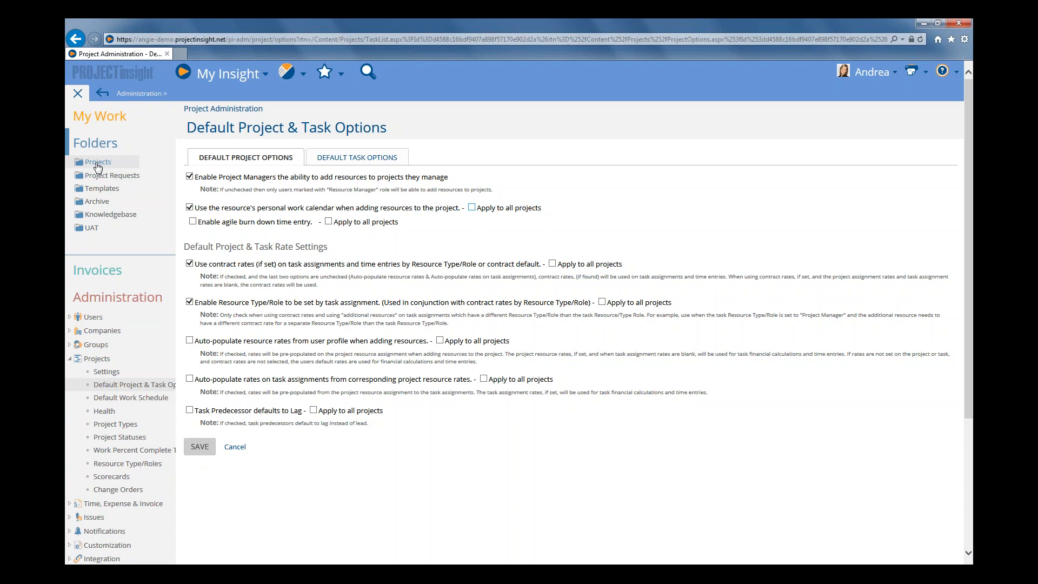
Enable using the resource's personal work calendar when adding resources in the System Upgrade project options
left_click(97, 164)
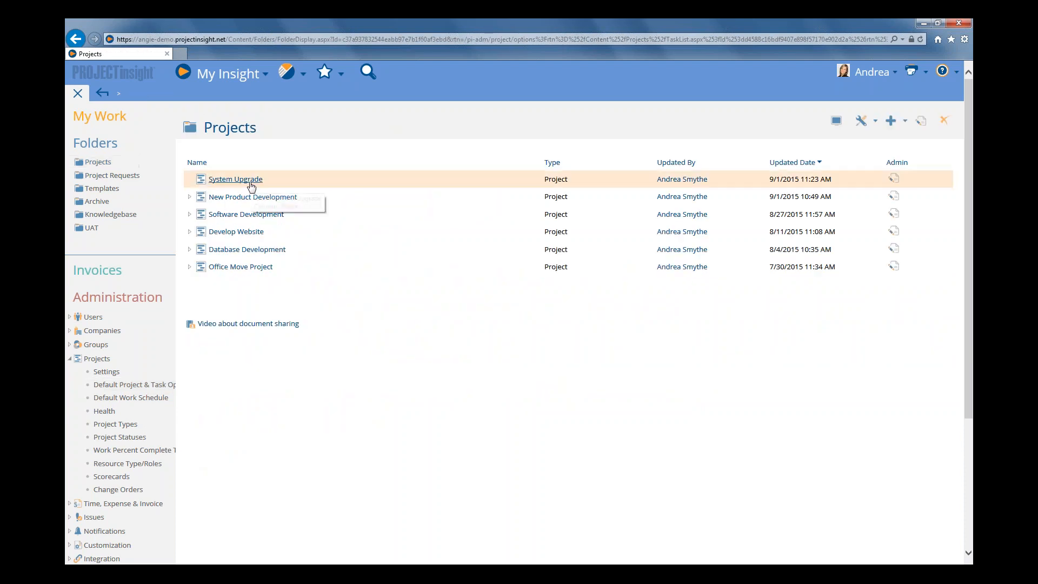
left_click(246, 178)
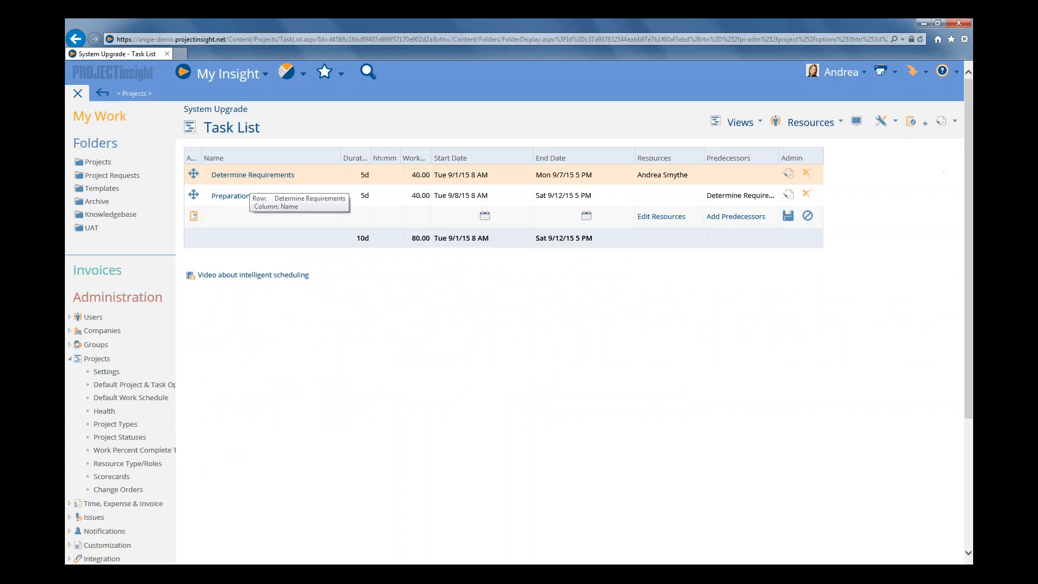
left_click(79, 97)
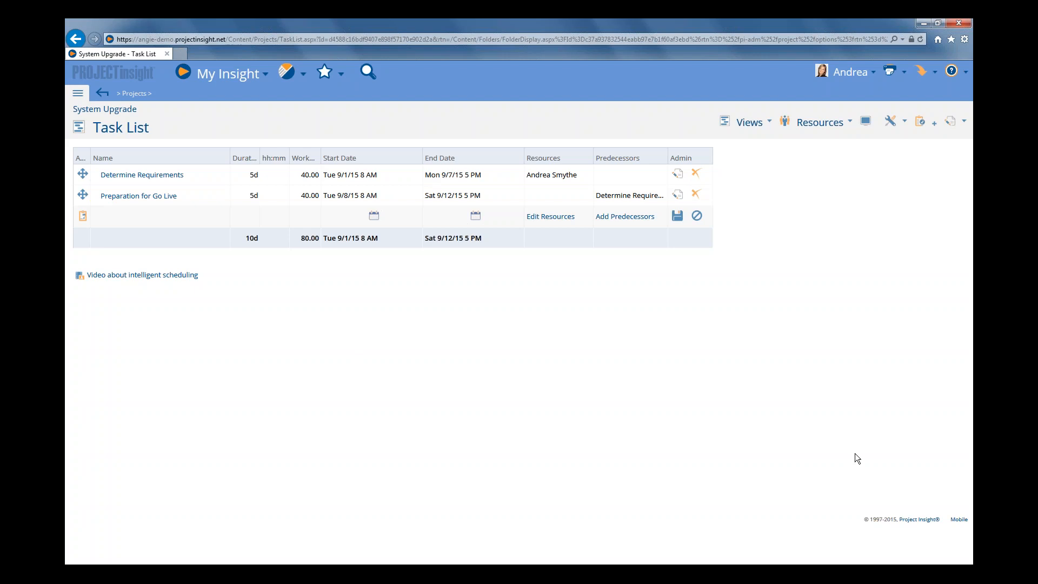
left_click(755, 123)
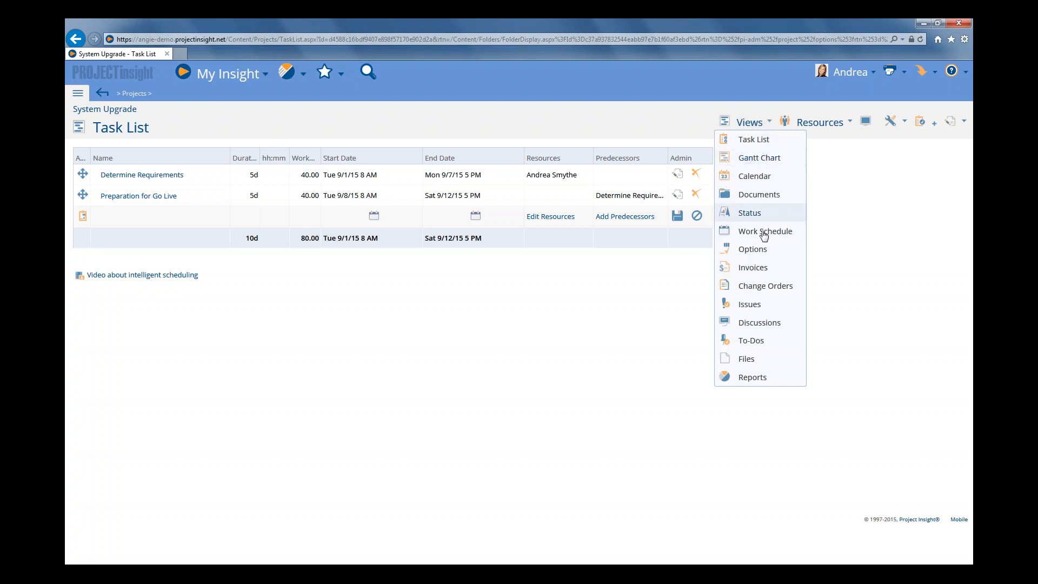
left_click(753, 249)
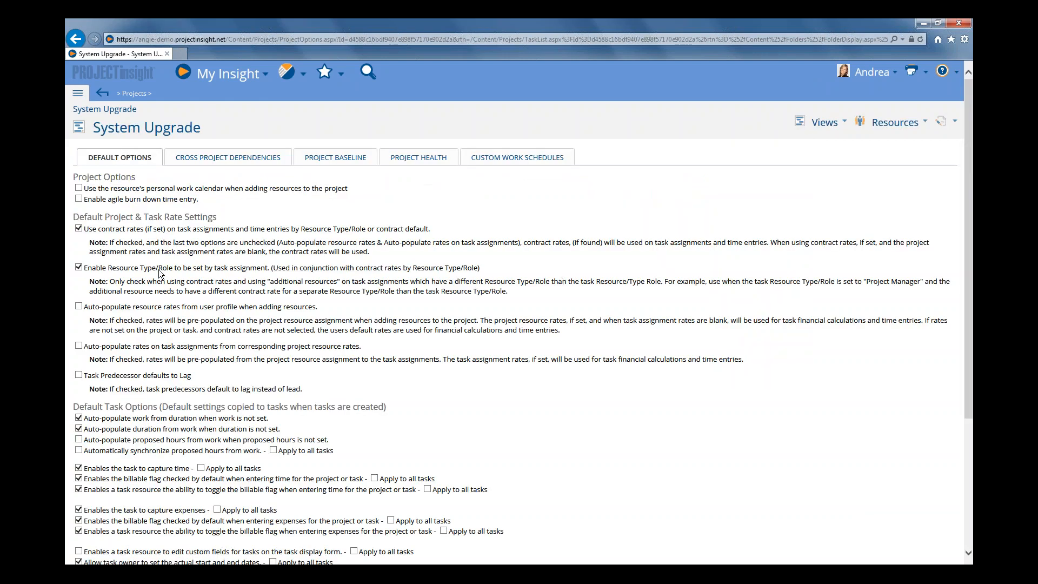
left_click_drag(92, 192, 346, 188)
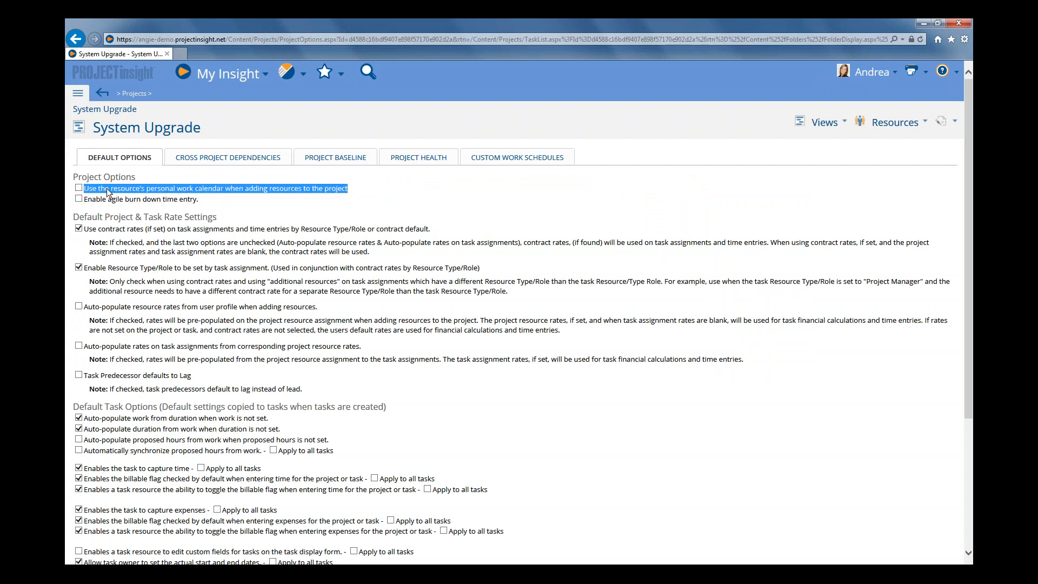
left_click(135, 191)
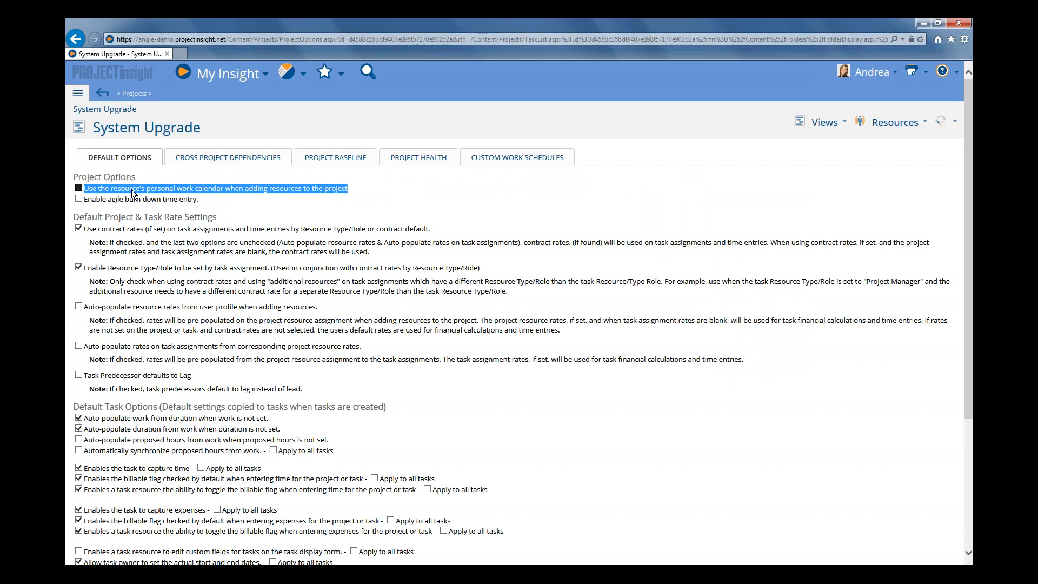
left_click(184, 191)
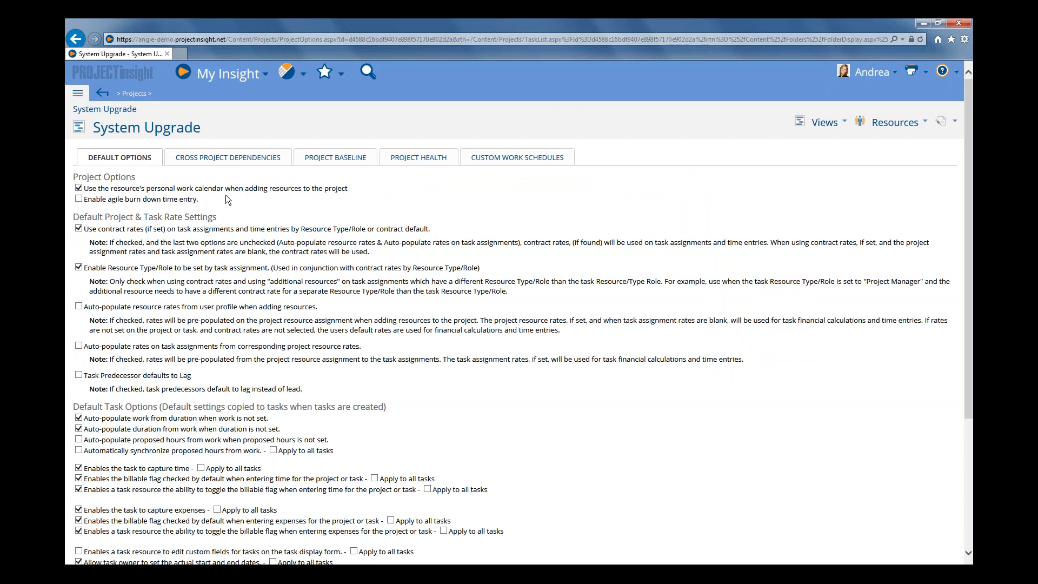
left_click(116, 187)
Add another team member to the System Upgrade project resources with the Project Default work schedule and save
left_click(826, 123)
left_click(824, 140)
mouse_move(822, 126)
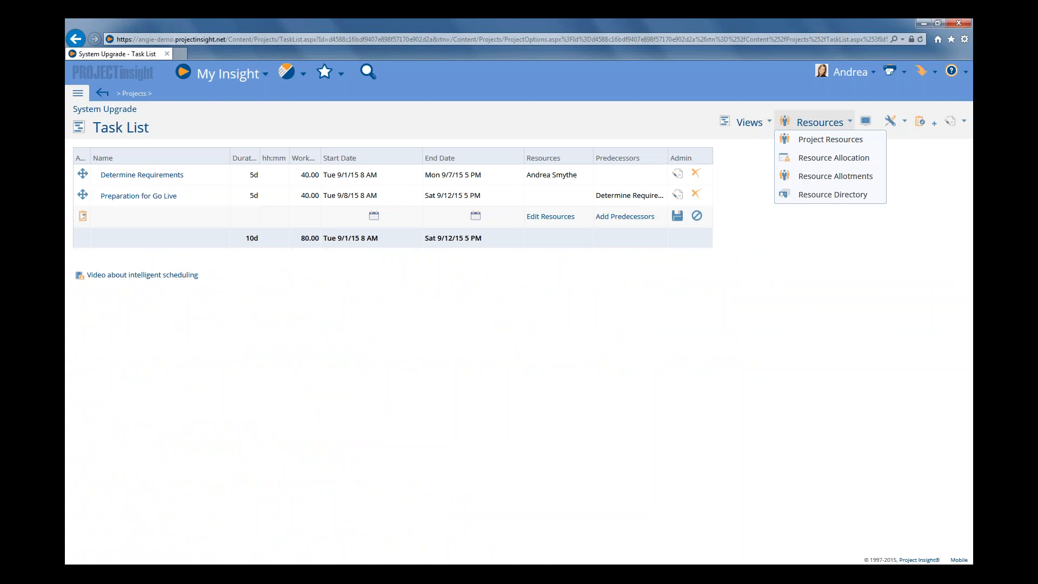
left_click(830, 139)
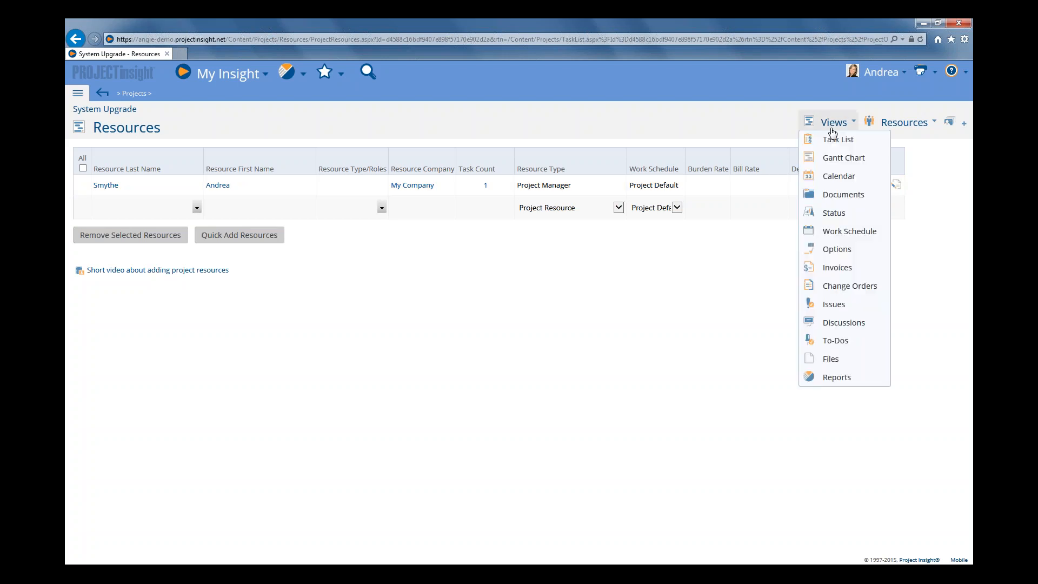
left_click(197, 207)
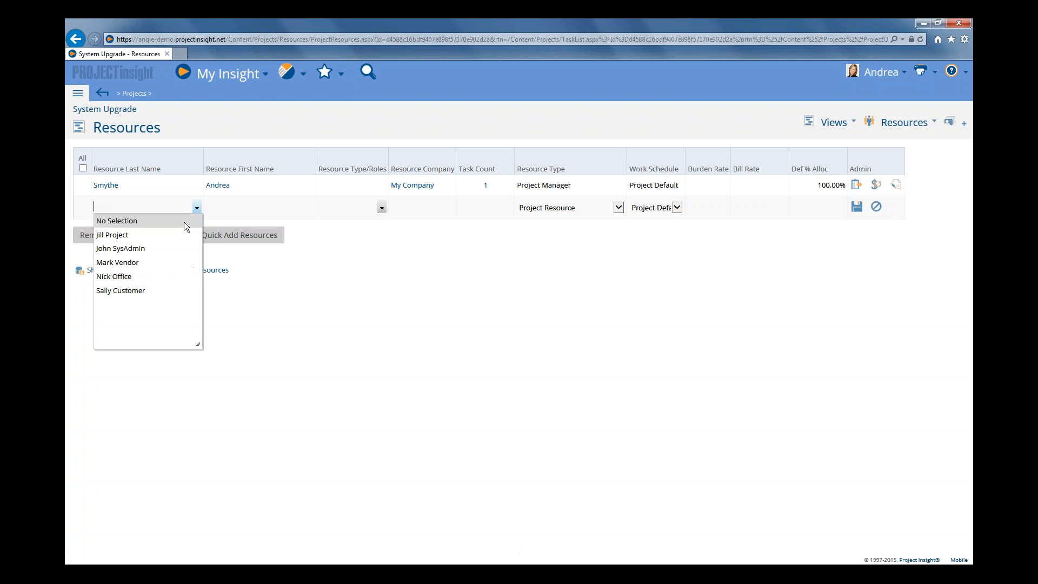
left_click(145, 237)
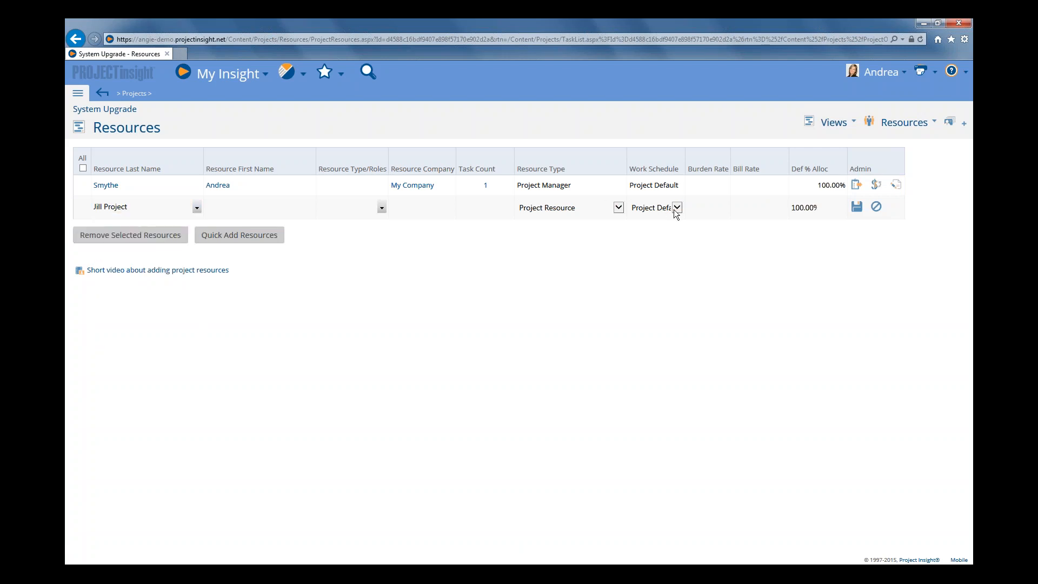
left_click(677, 208)
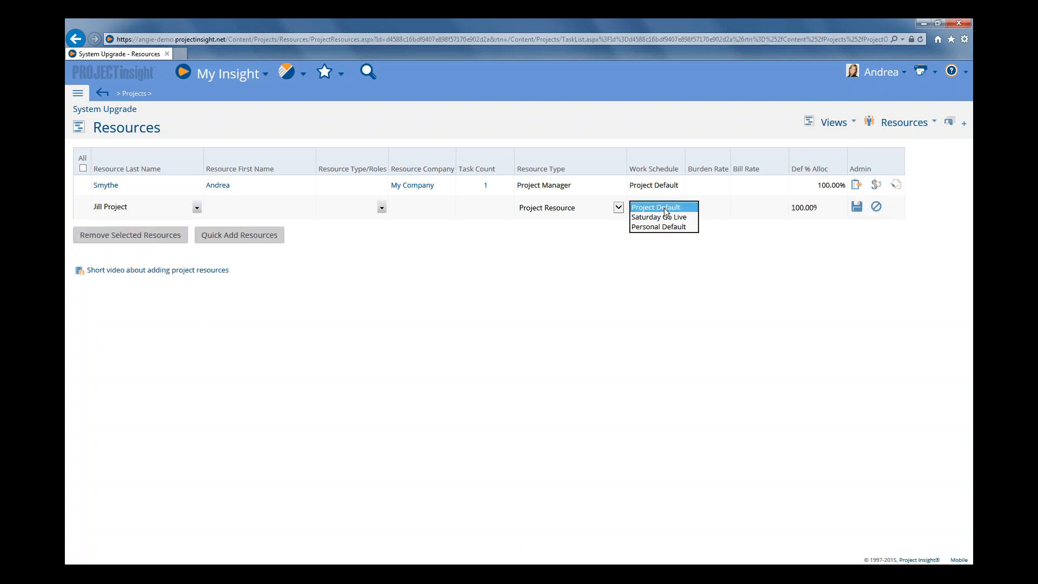
left_click(651, 205)
left_click(858, 207)
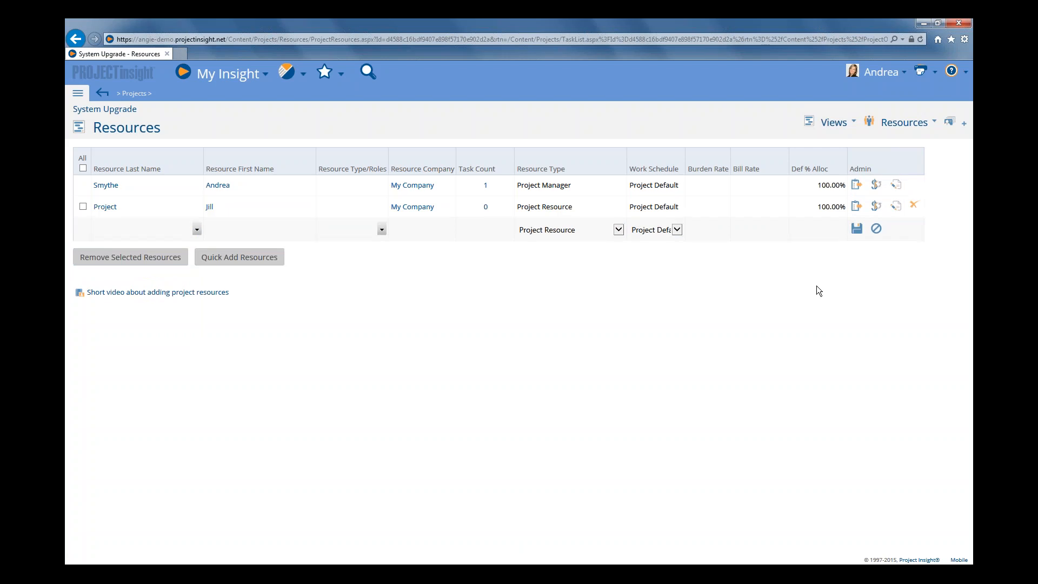
Open the System Upgrade project options and save them
left_click(833, 122)
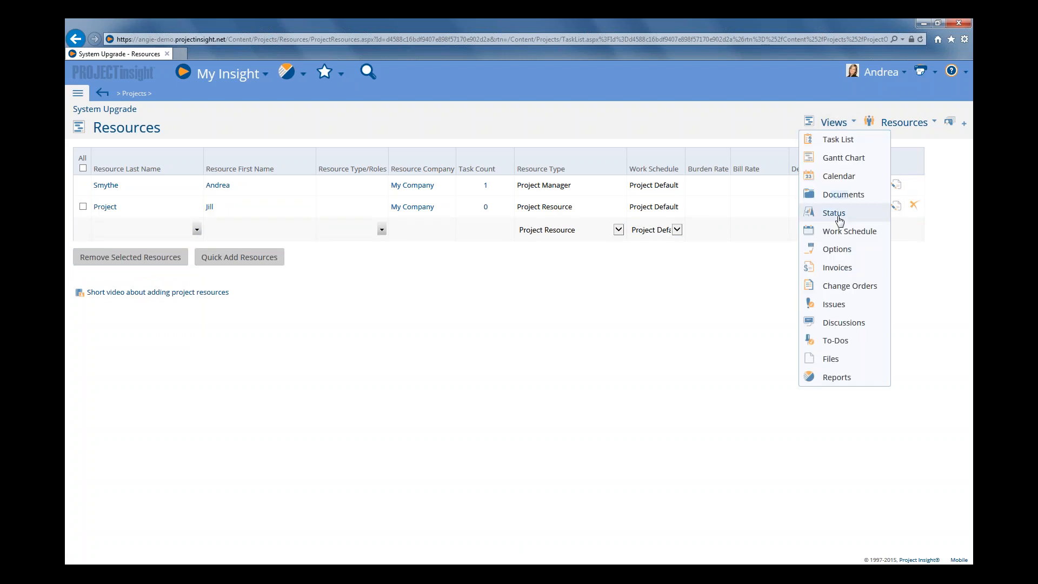
left_click(835, 249)
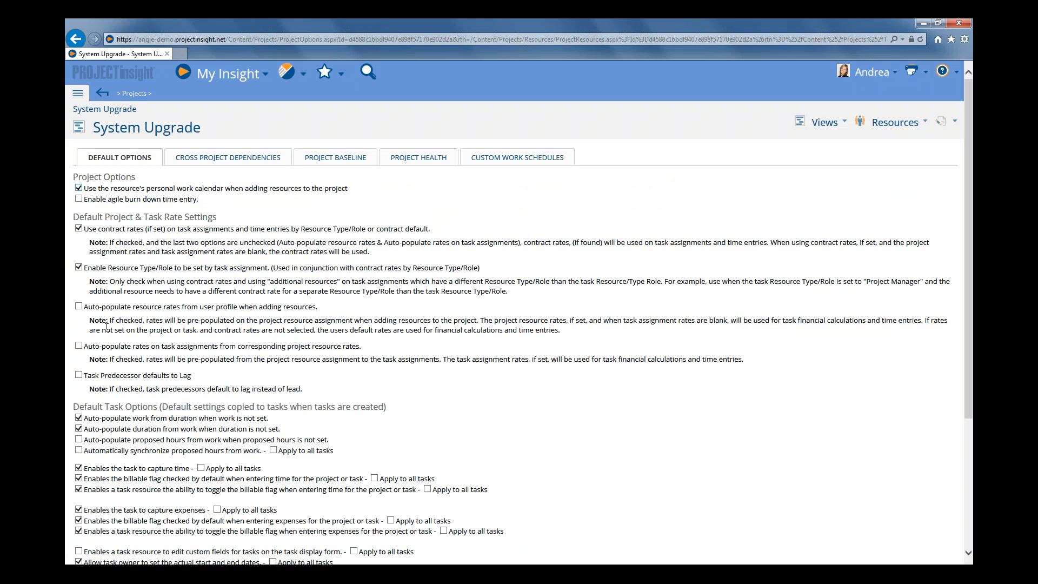
scroll(107, 327, "down", 5)
left_click(86, 537)
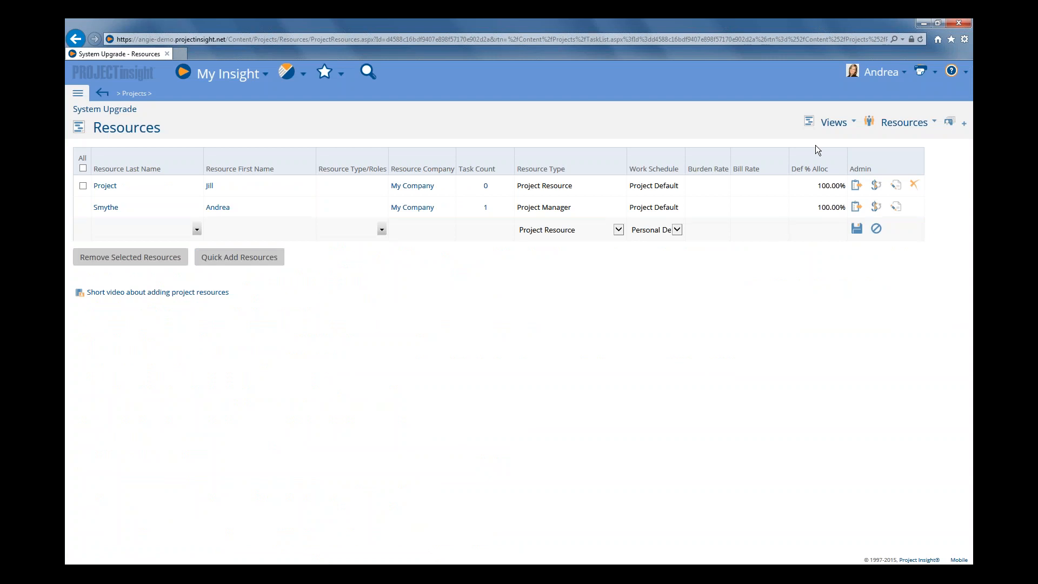
left_click(197, 230)
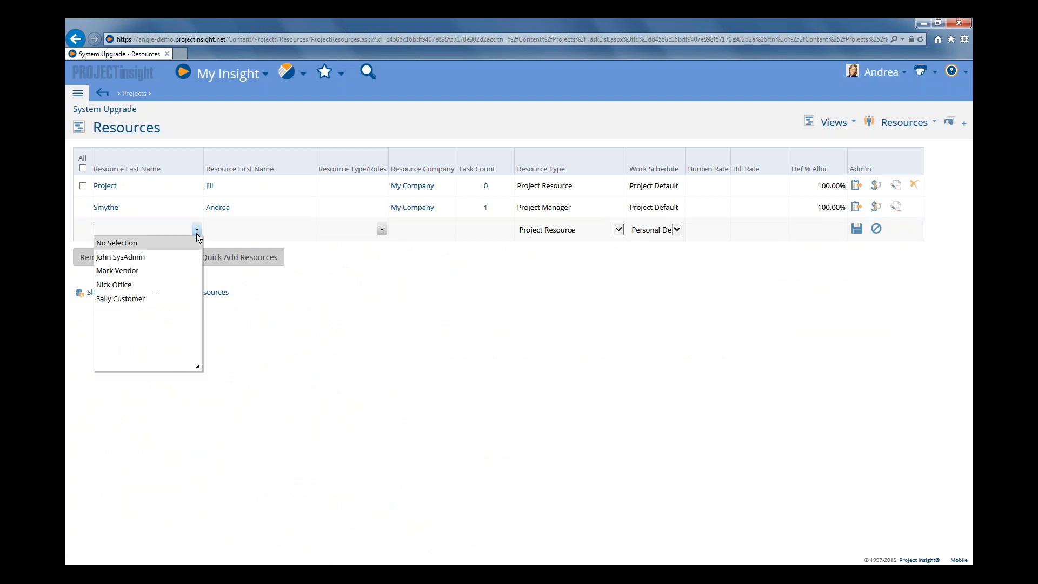
left_click(171, 281)
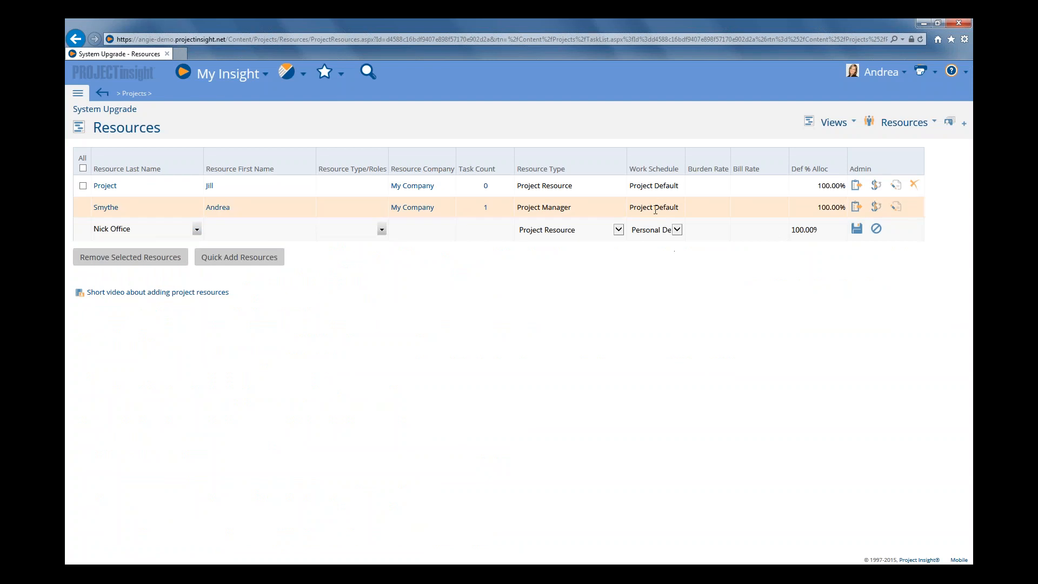
left_click(677, 231)
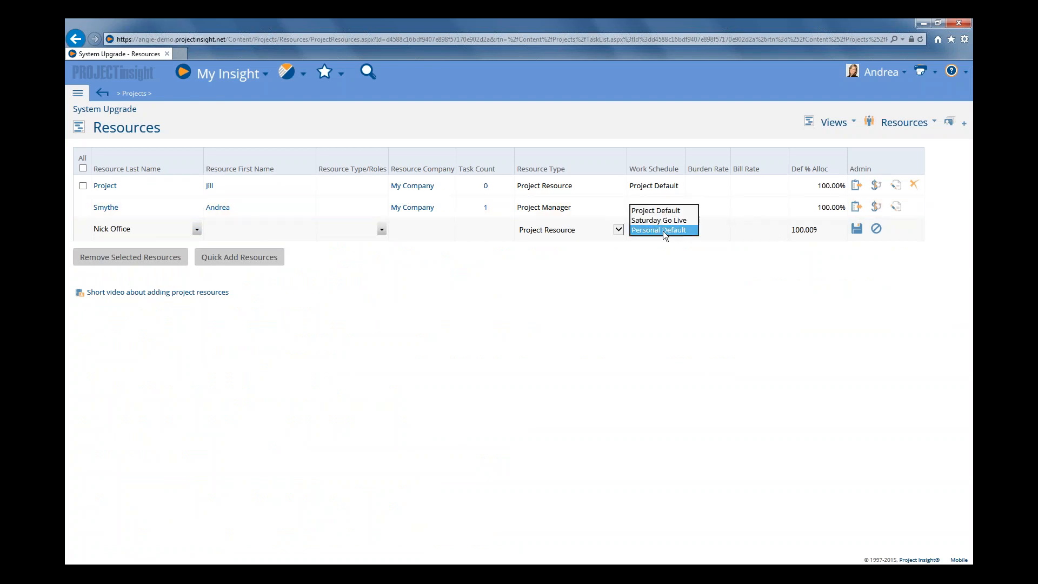
left_click(668, 231)
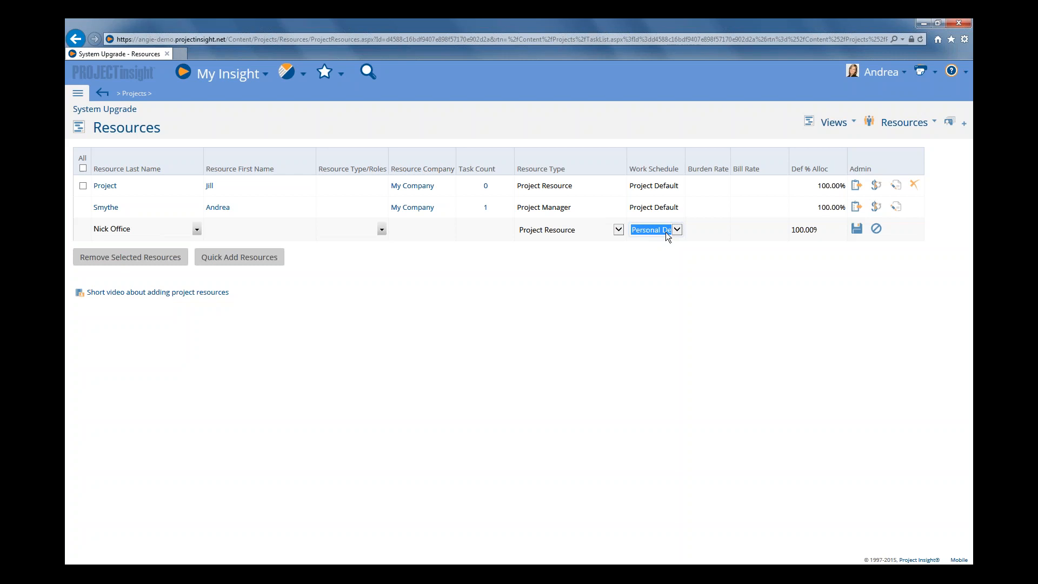
left_click(832, 123)
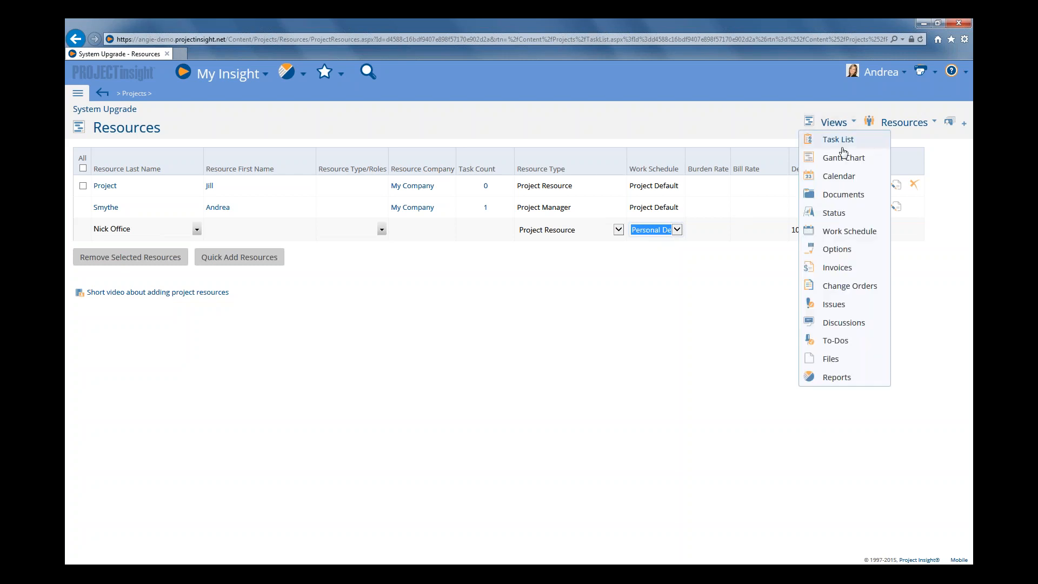
left_click(839, 254)
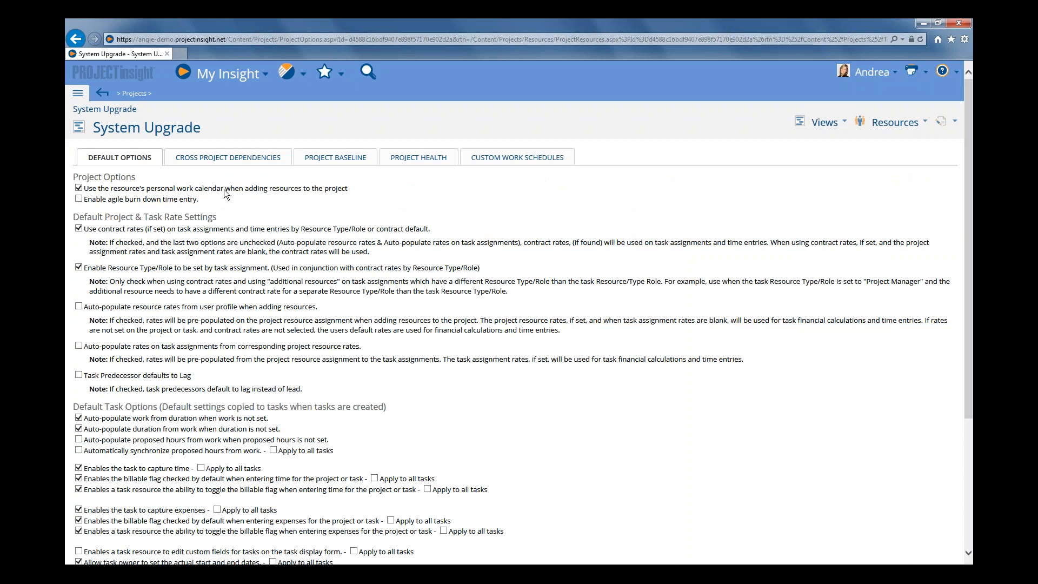
Add a third team member as a project resource with the Personal Default work schedule and save
left_click(896, 126)
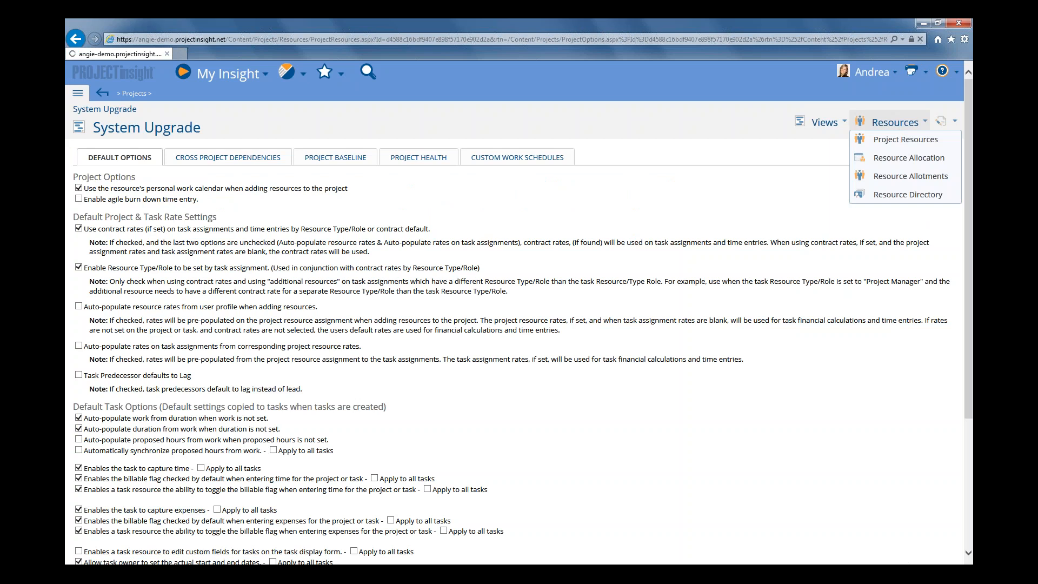
left_click(197, 230)
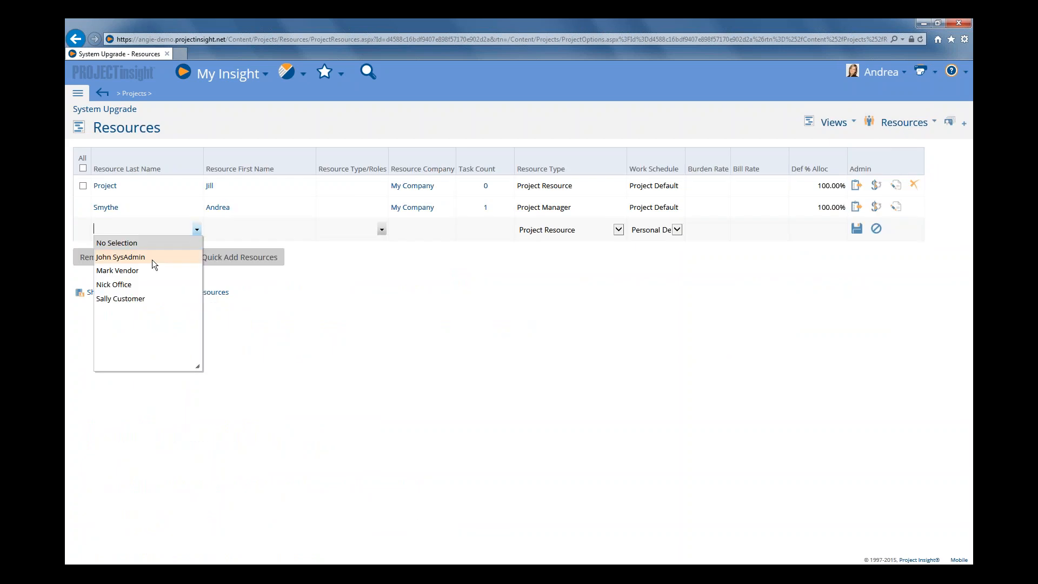
left_click(134, 283)
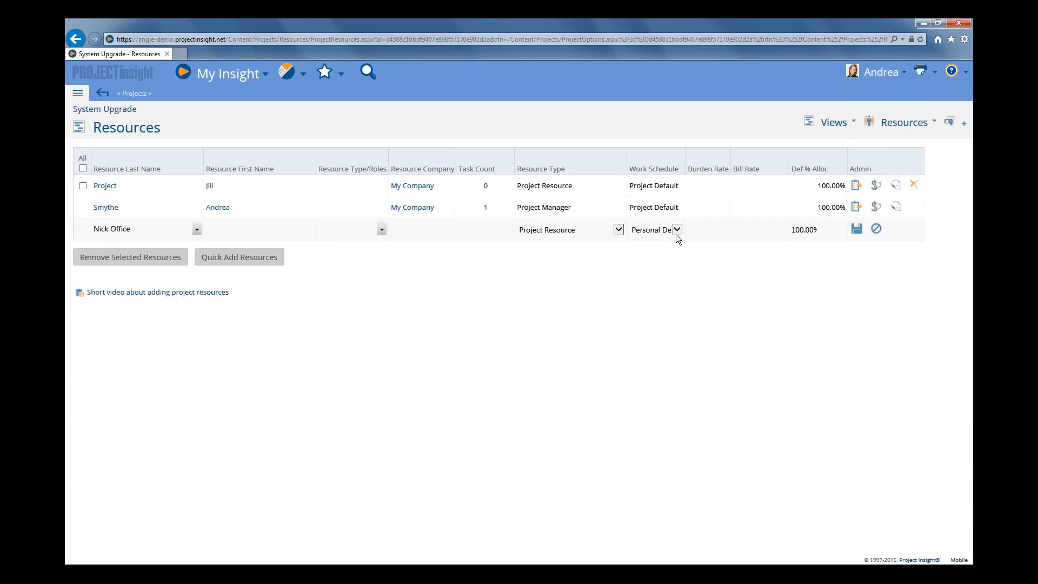
left_click(857, 229)
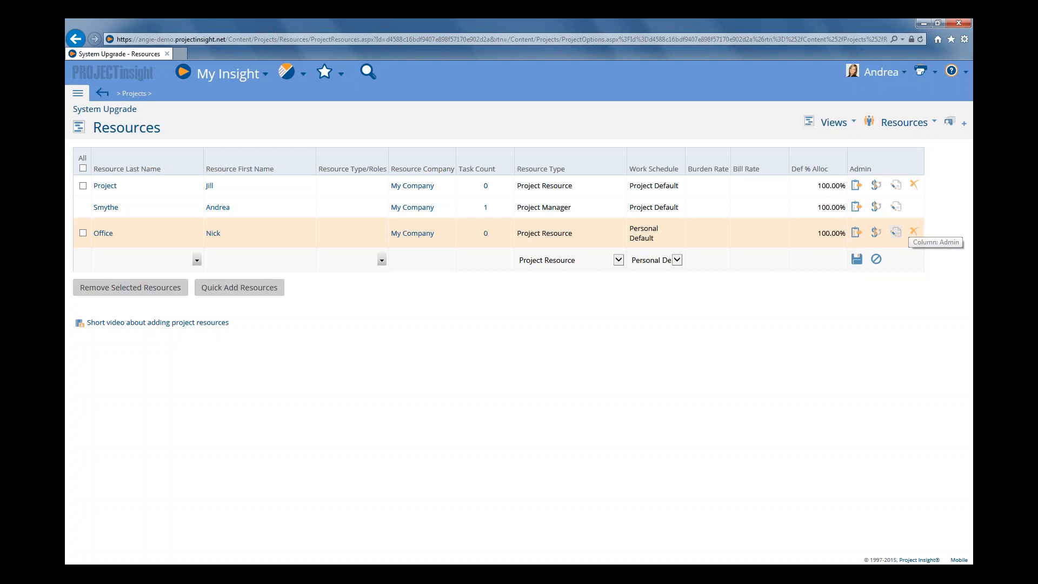
left_click(896, 234)
left_click(677, 231)
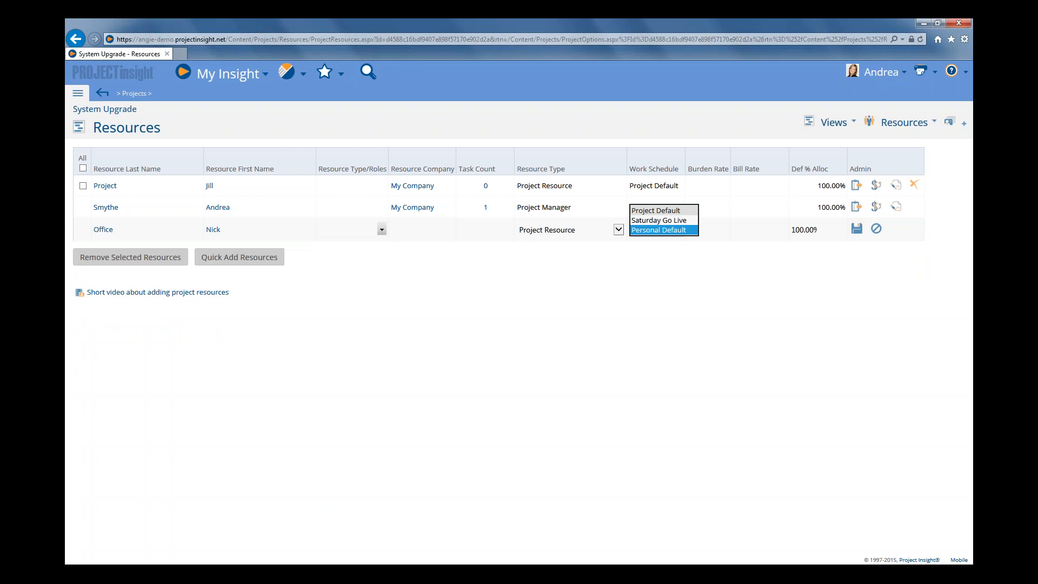
left_click(664, 229)
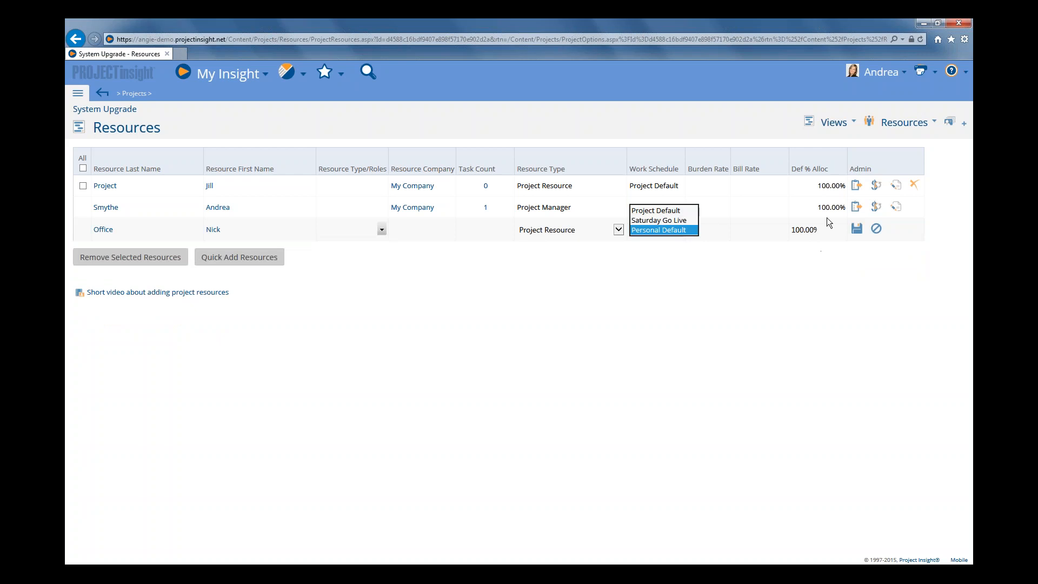
left_click(876, 230)
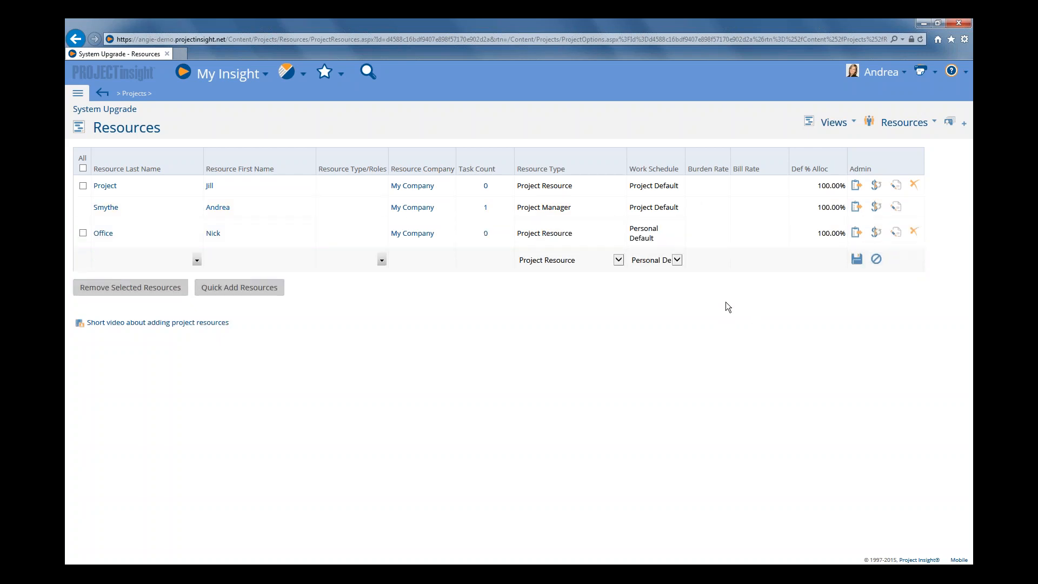
Change the current user's project work schedule to Personal Default and save the row
left_click(896, 207)
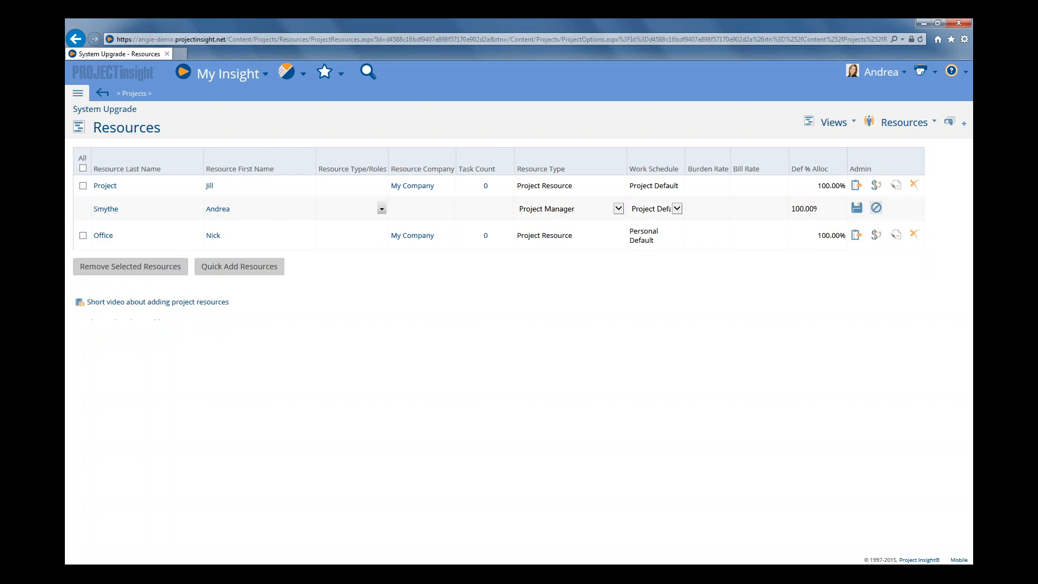
left_click(677, 209)
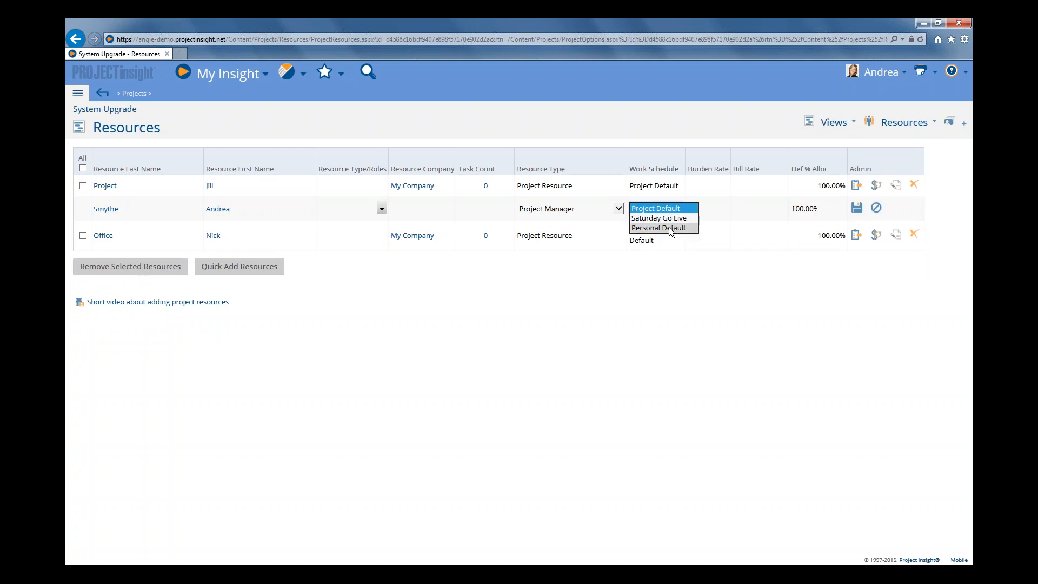
left_click(669, 227)
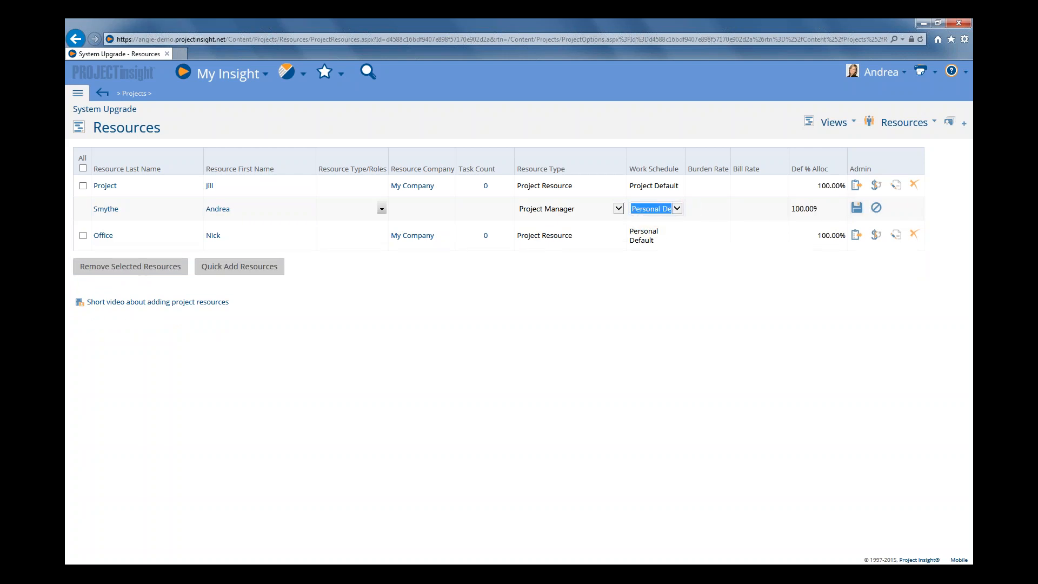
left_click(856, 208)
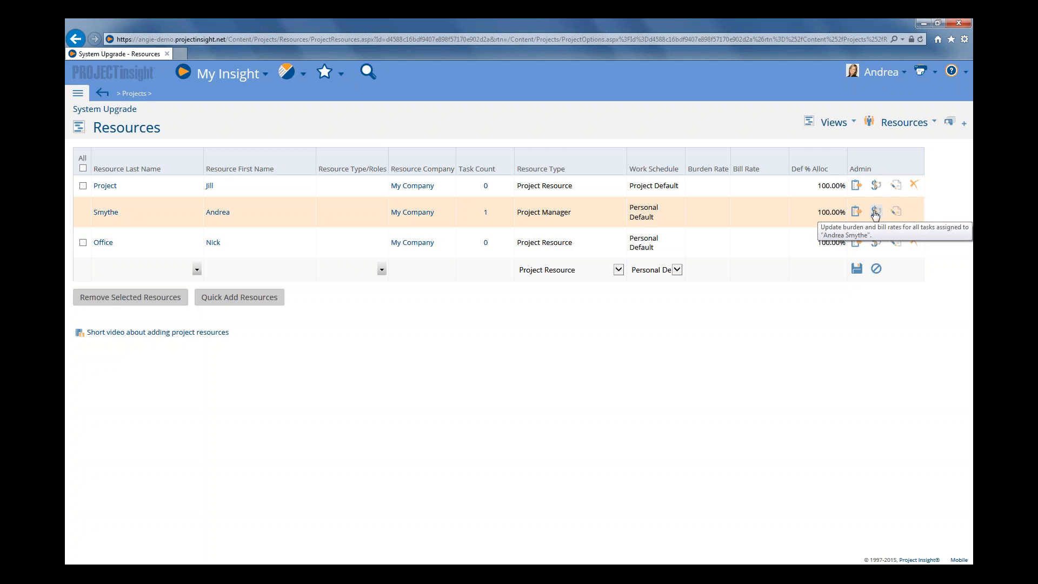
Review the task list dates and the project resources' work schedules
left_click(830, 124)
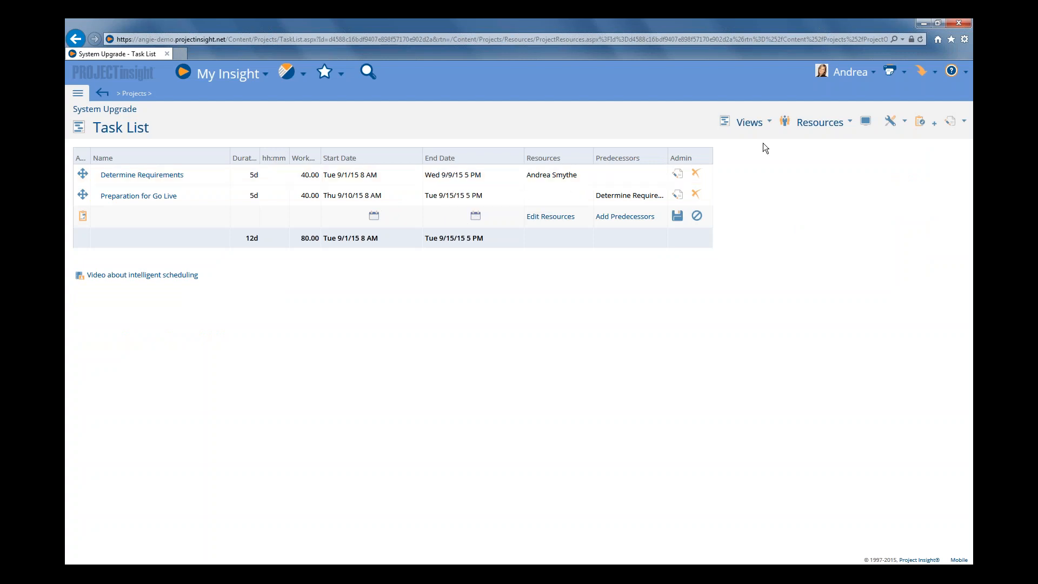
left_click(831, 129)
left_click(830, 139)
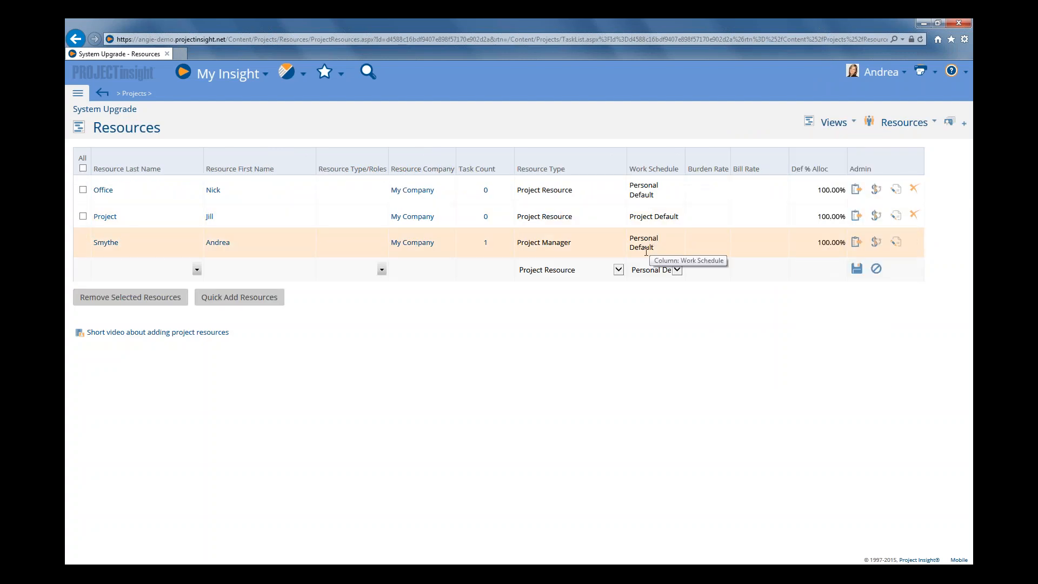
mouse_move(834, 123)
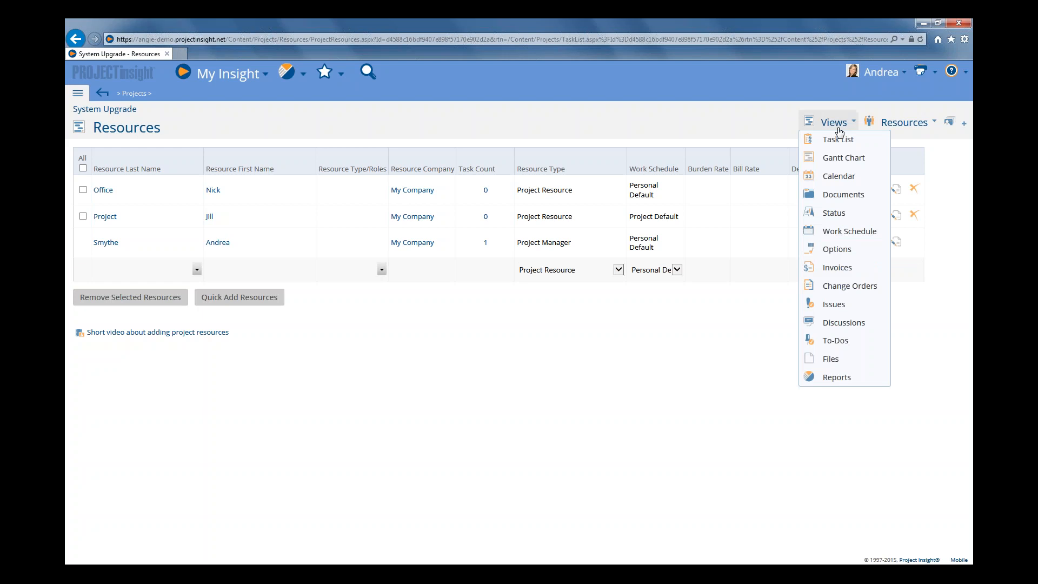
left_click(838, 144)
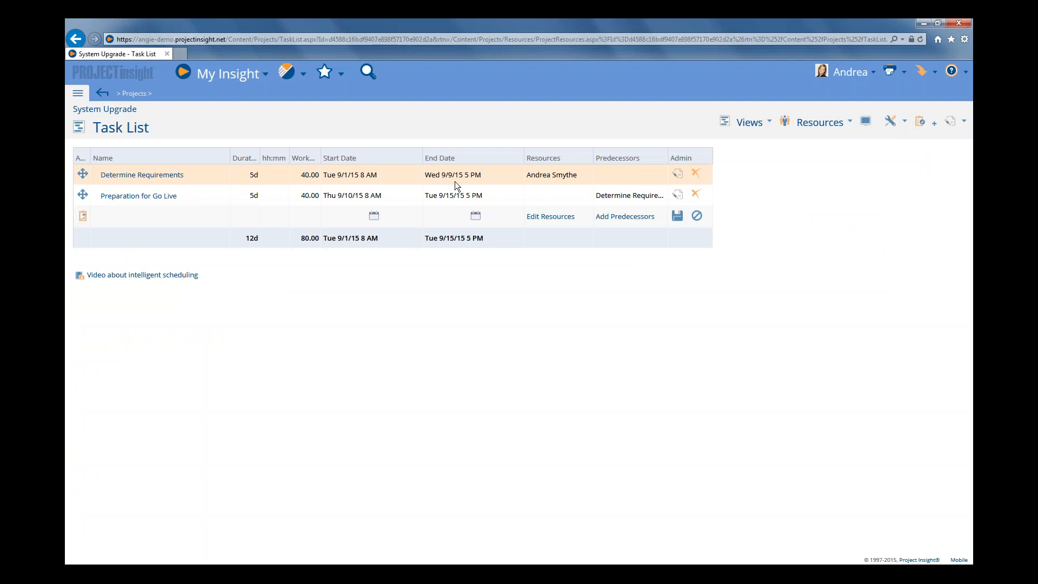
Open the Resource Allocation report and set its dynamic date range to Next Week, 9/6/2015 - 9/12/2015
mouse_move(288, 82)
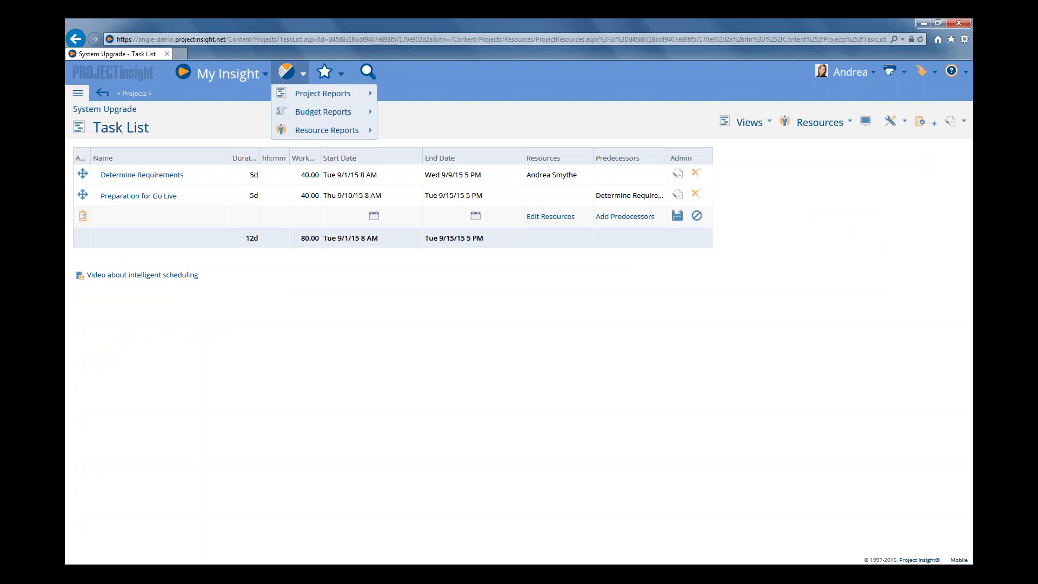
mouse_move(832, 132)
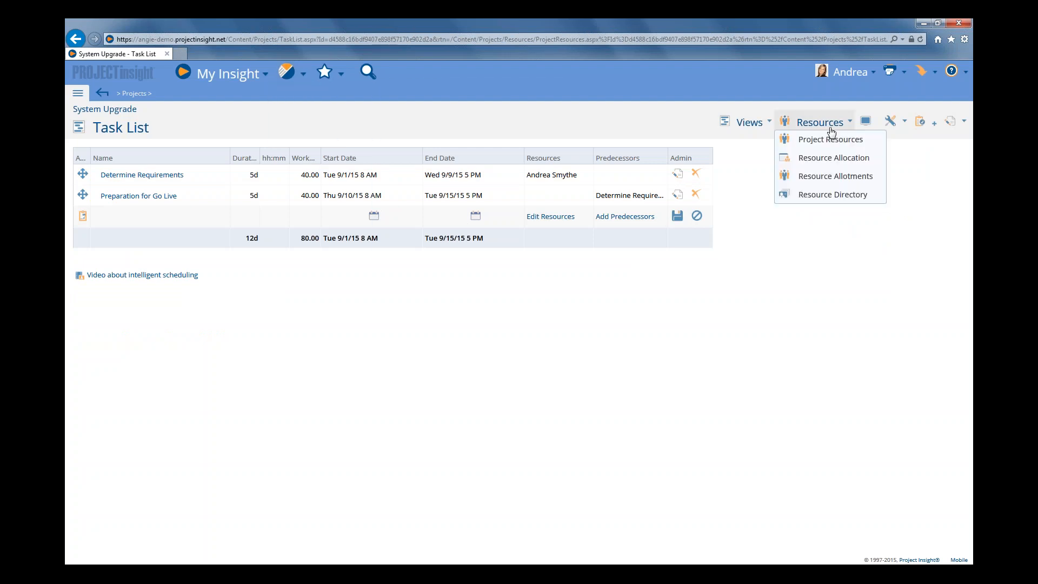
left_click(831, 162)
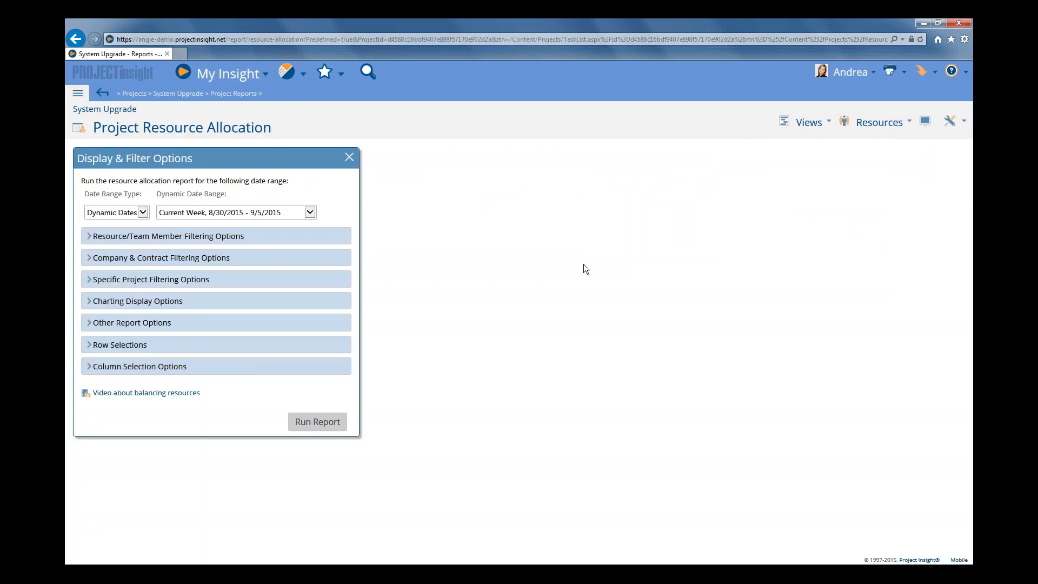
left_click(212, 213)
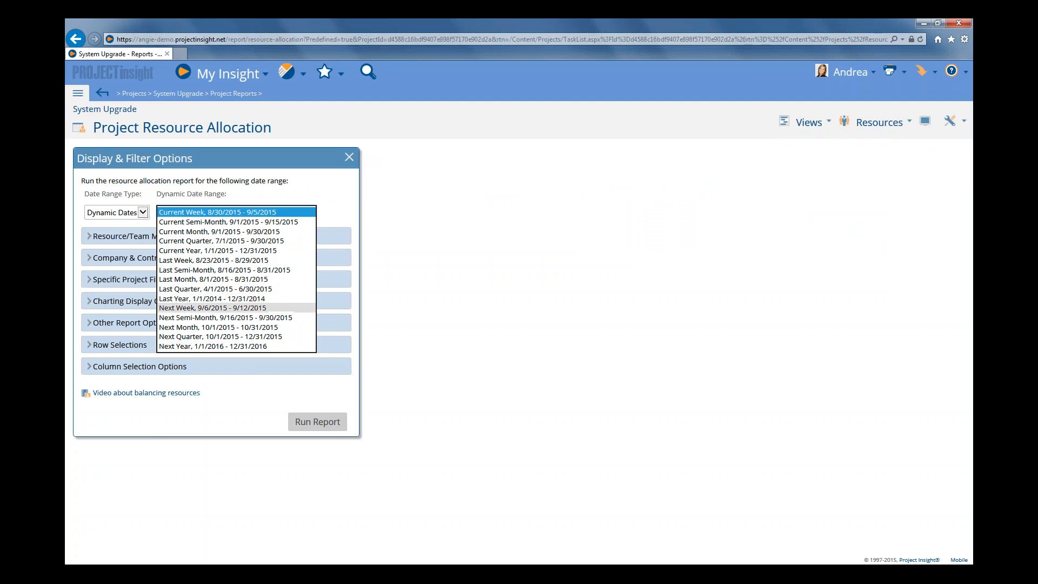
left_click(207, 309)
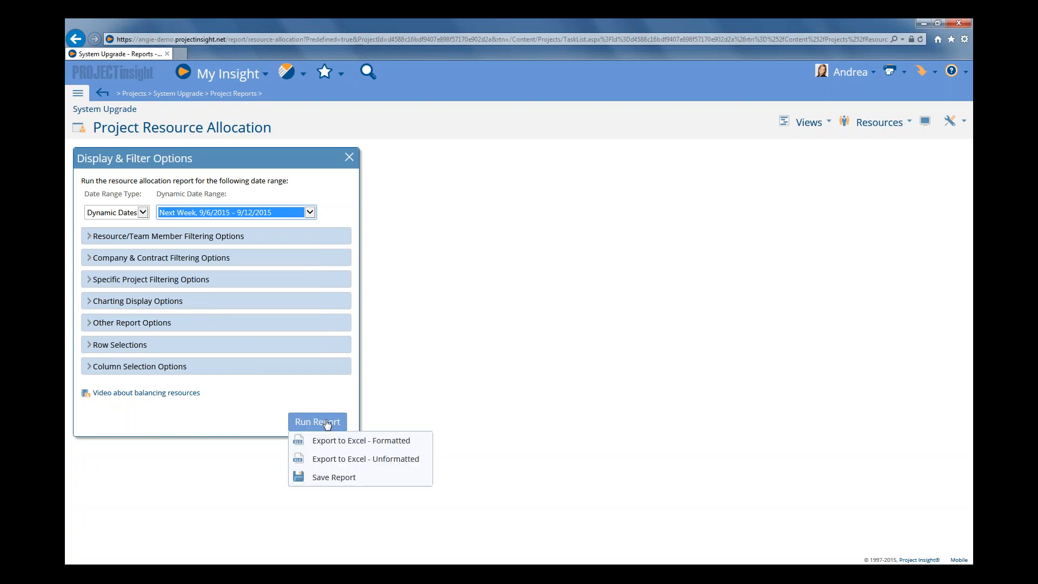
Run the Resource Allocation report and expand the current user's row to show work per project
left_click(308, 423)
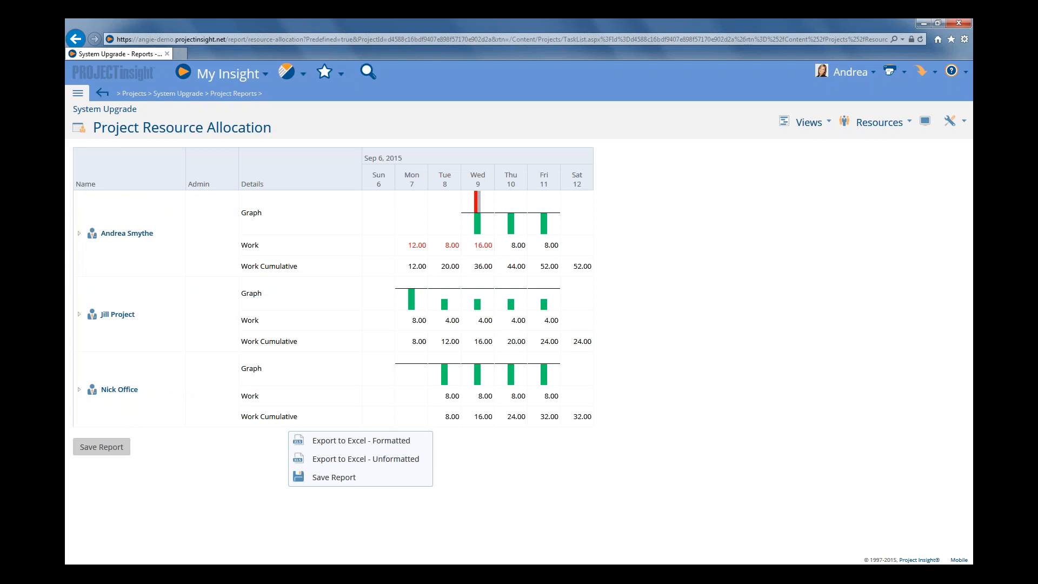
mouse_move(405, 229)
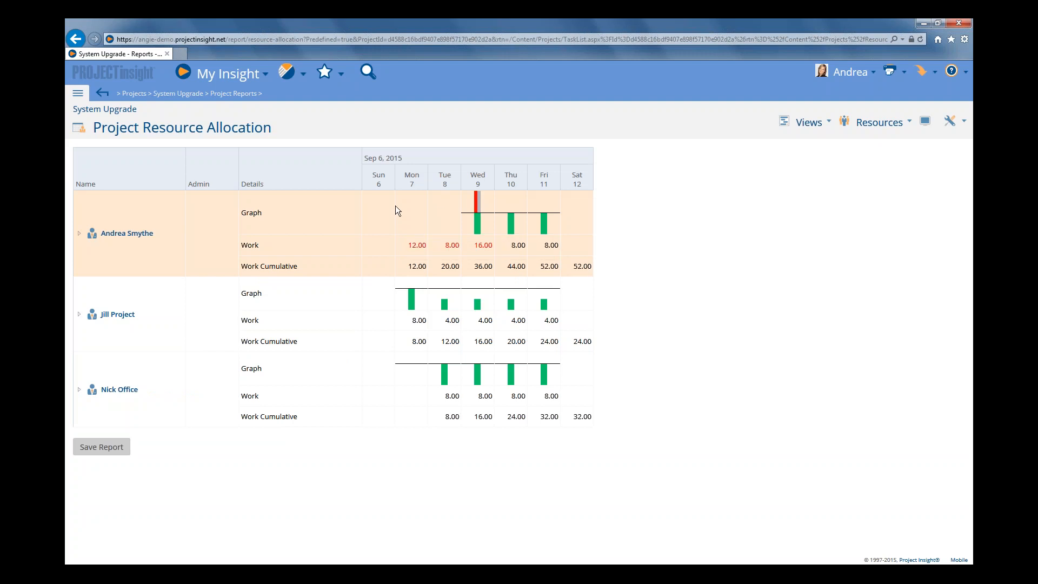
mouse_move(446, 206)
mouse_move(439, 226)
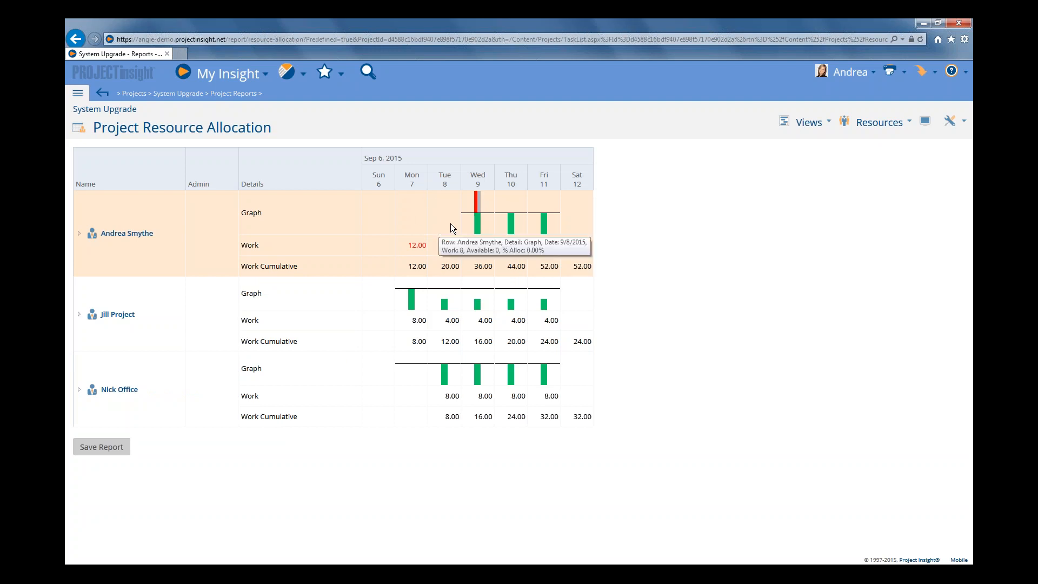
mouse_move(486, 213)
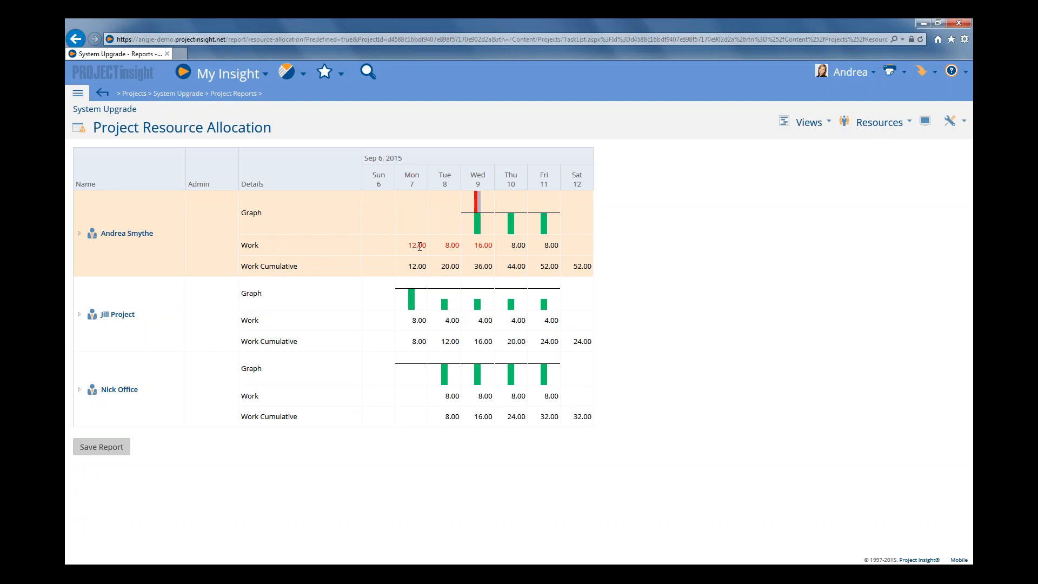
left_click(79, 233)
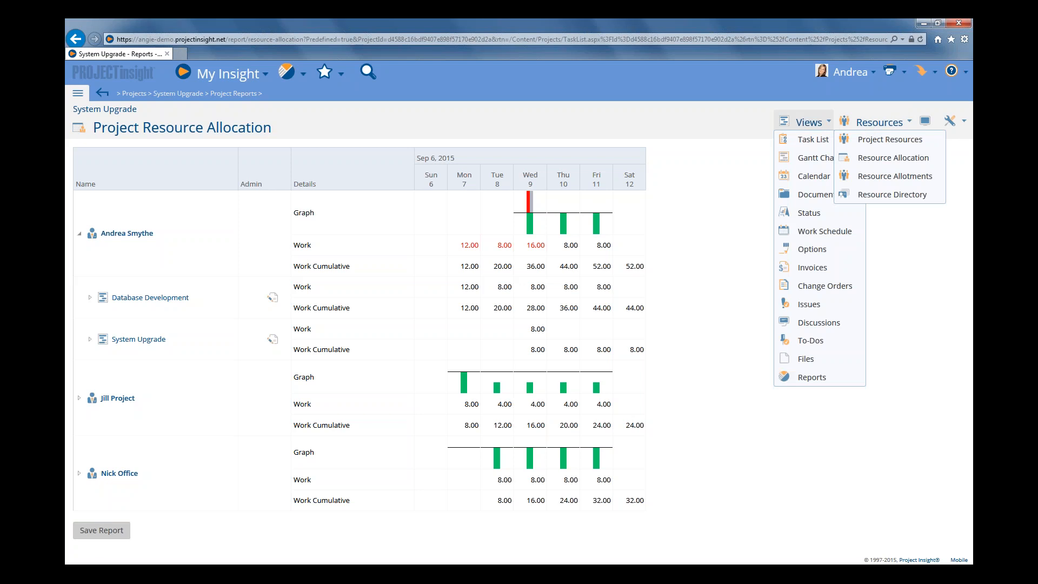
left_click(813, 139)
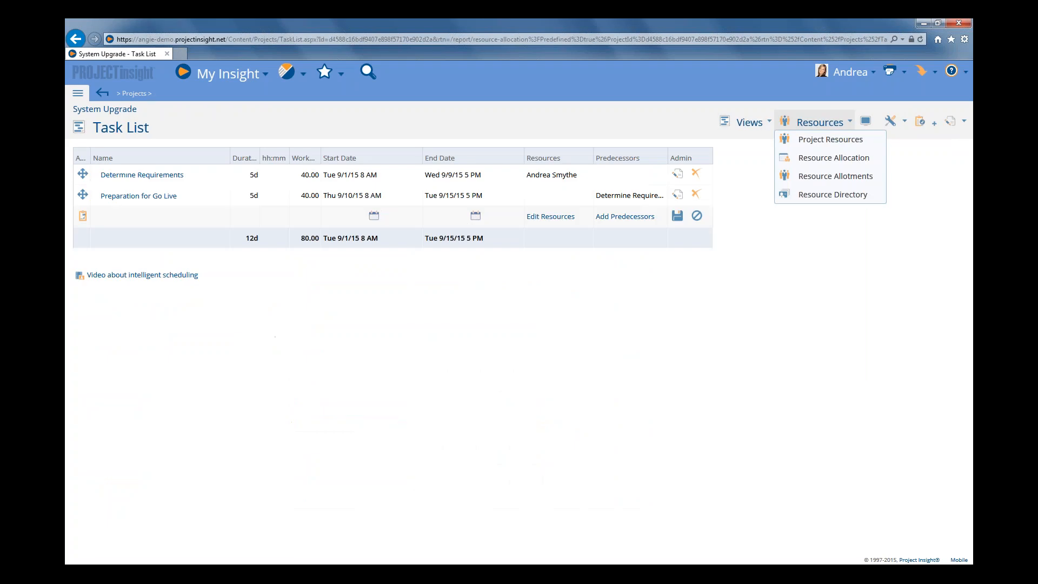
left_click(830, 141)
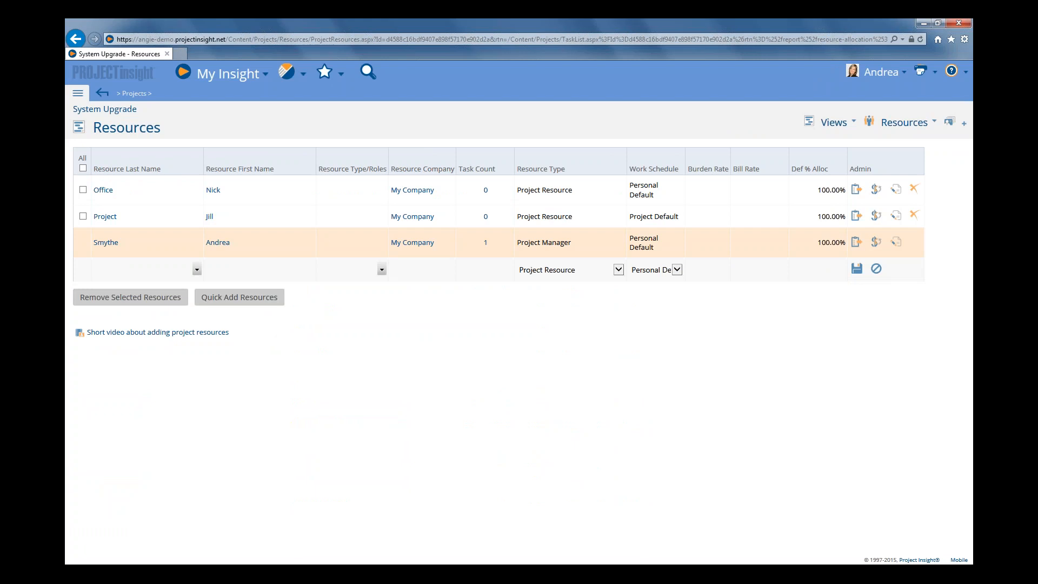
left_click(896, 242)
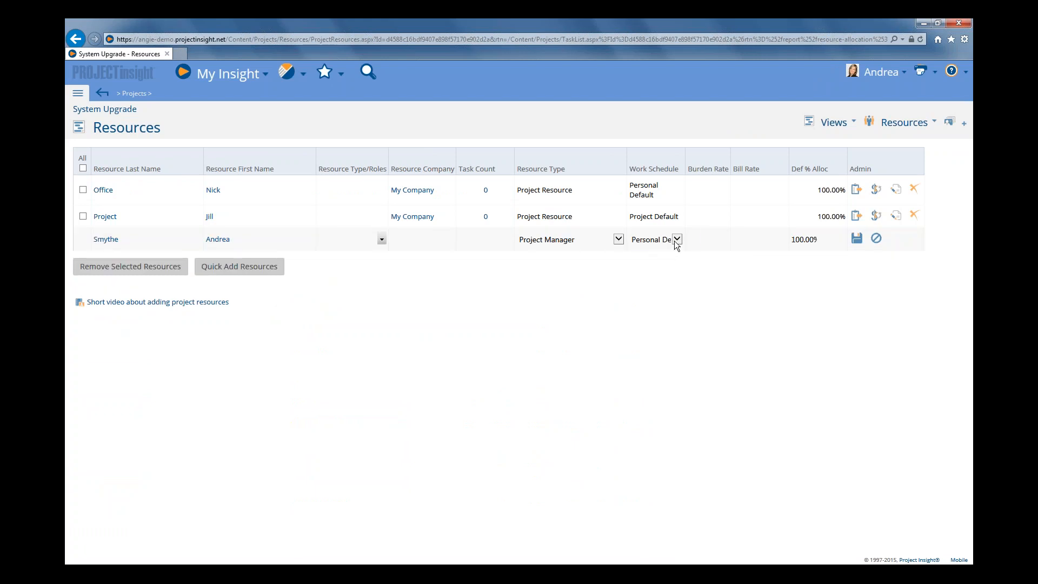
left_click(676, 240)
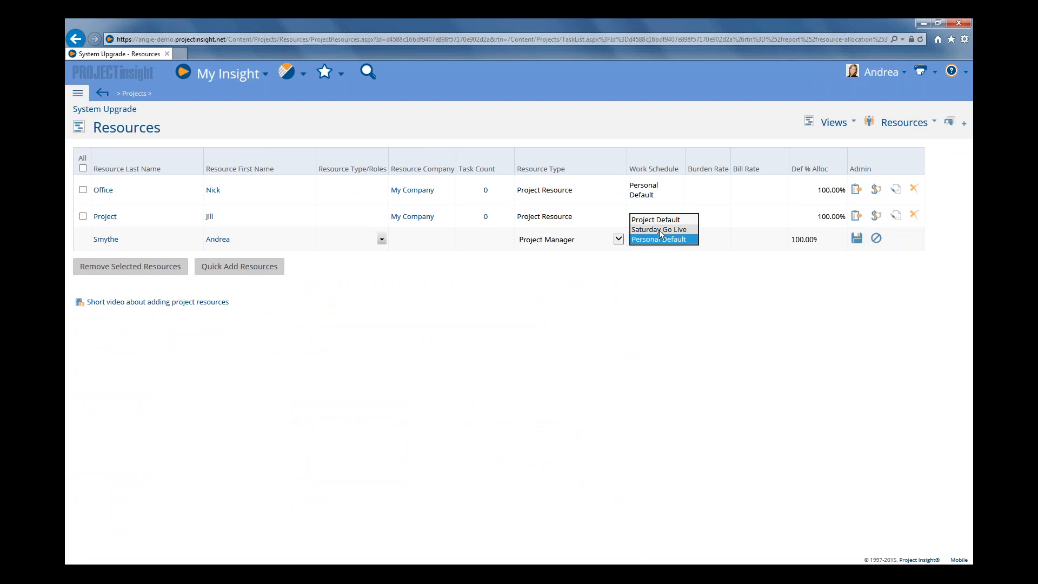
left_click(660, 229)
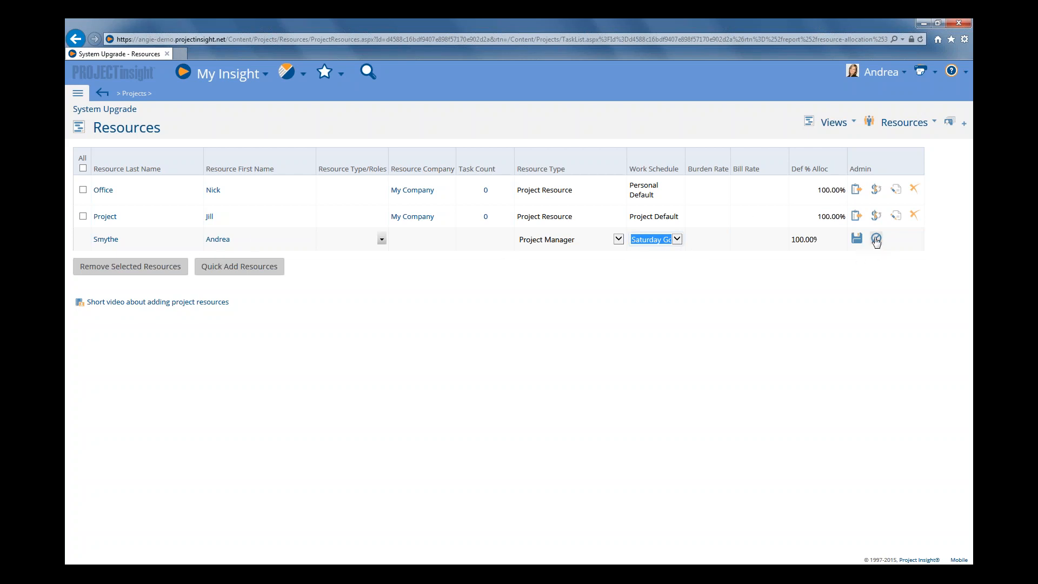
left_click(865, 259)
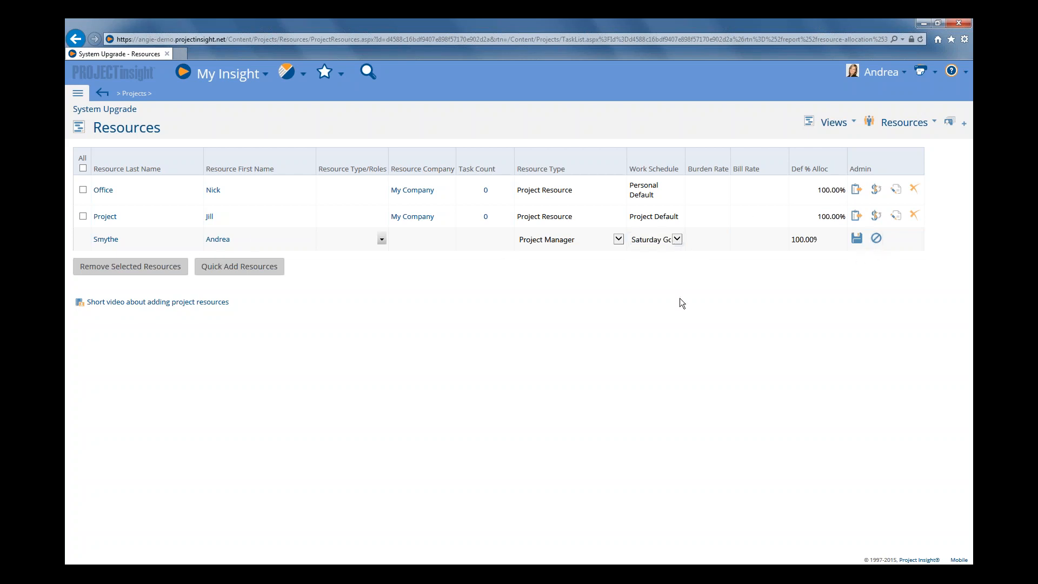
left_click(876, 238)
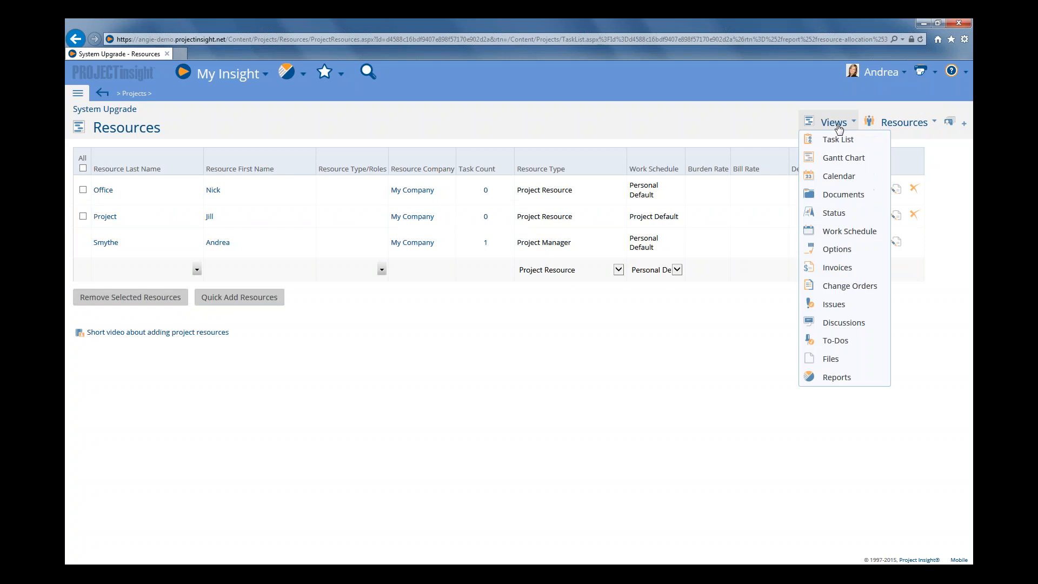
Open the advanced options of the Preparation for Go Live task to examine them, then close the dialog
left_click(843, 137)
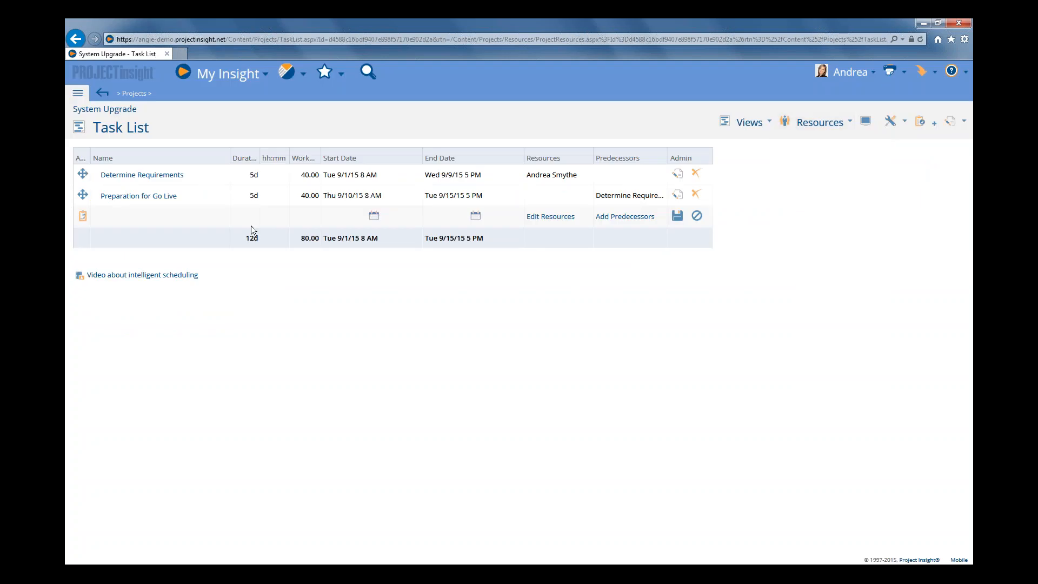
right_click(192, 196)
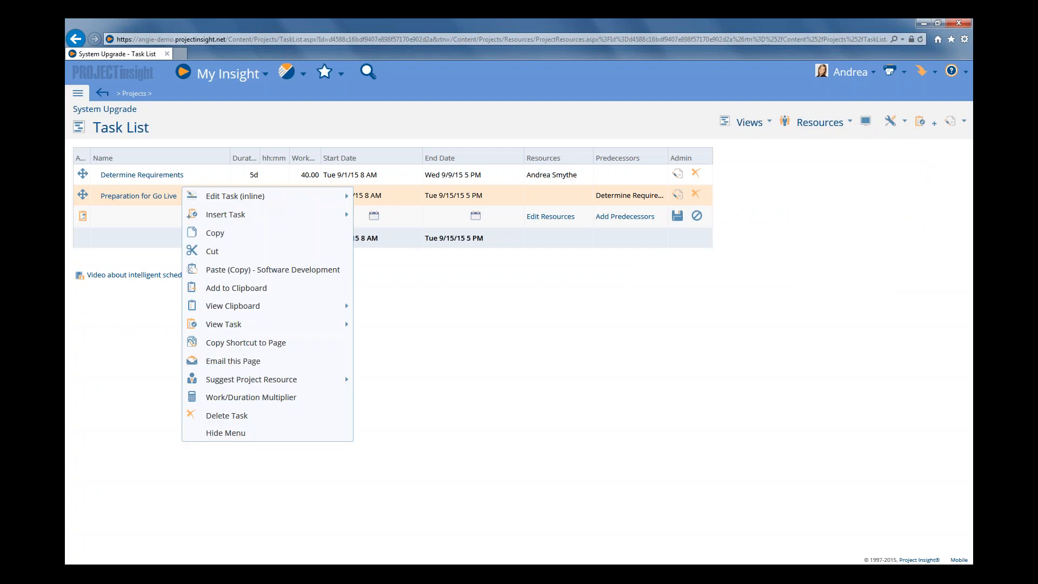
mouse_move(218, 201)
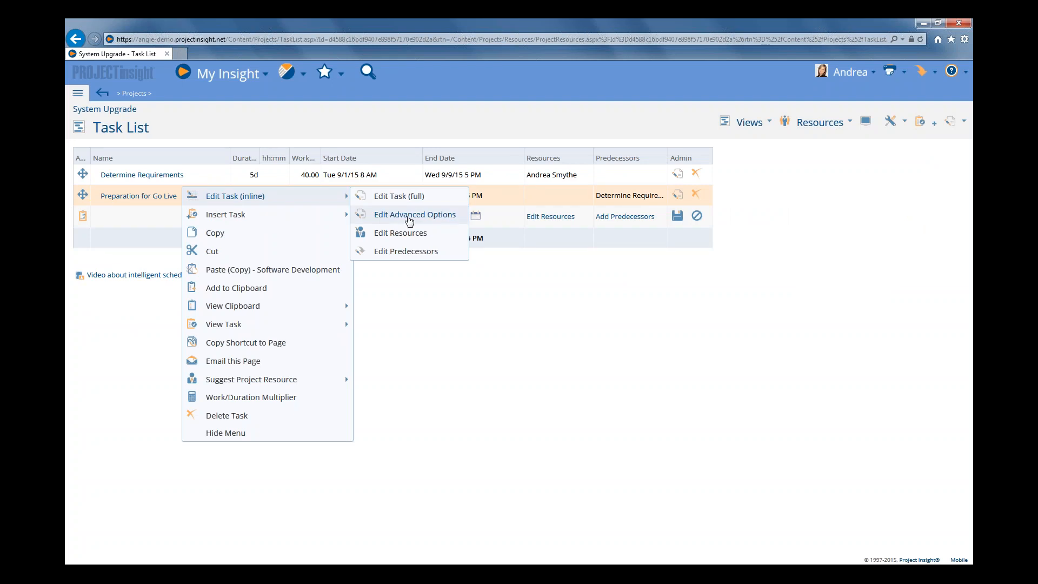
left_click(409, 215)
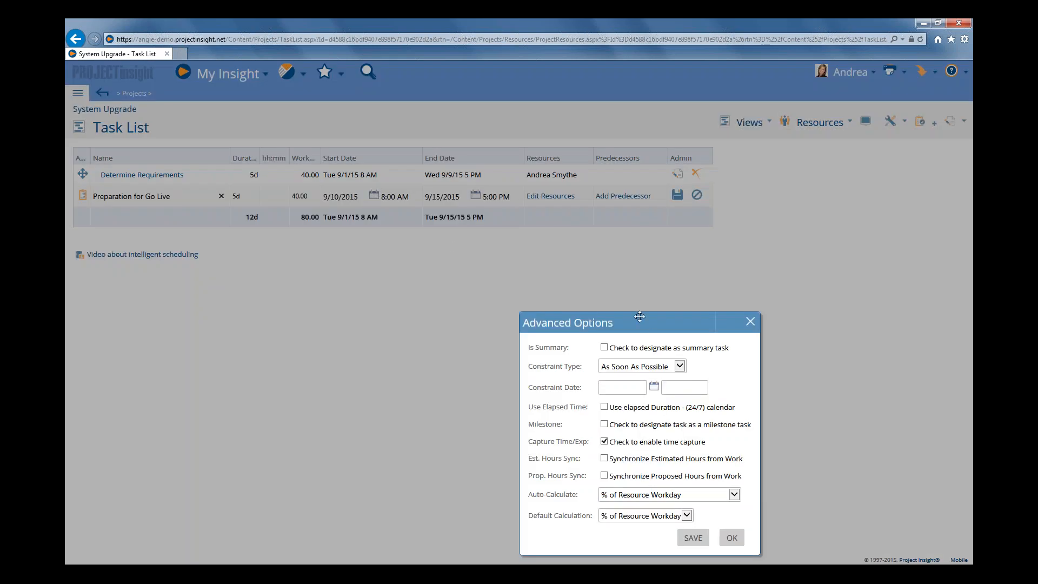
left_click_drag(640, 316, 553, 241)
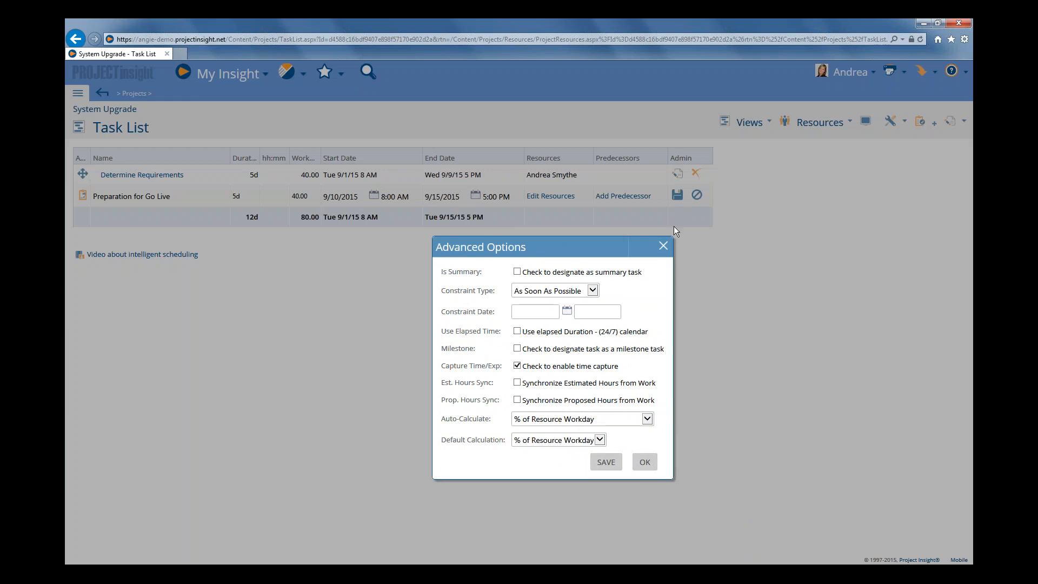
left_click(663, 246)
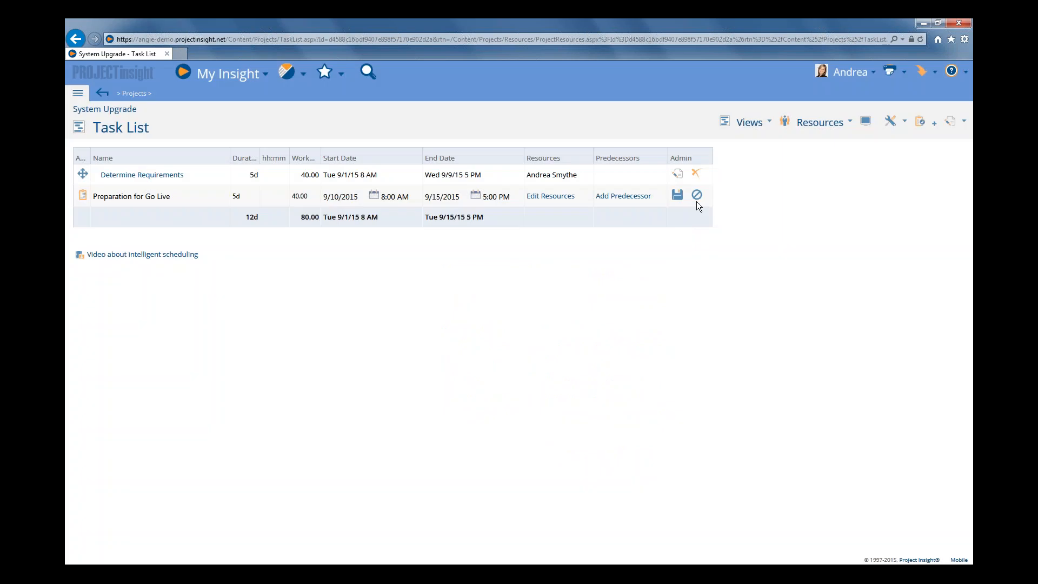
right_click(495, 199)
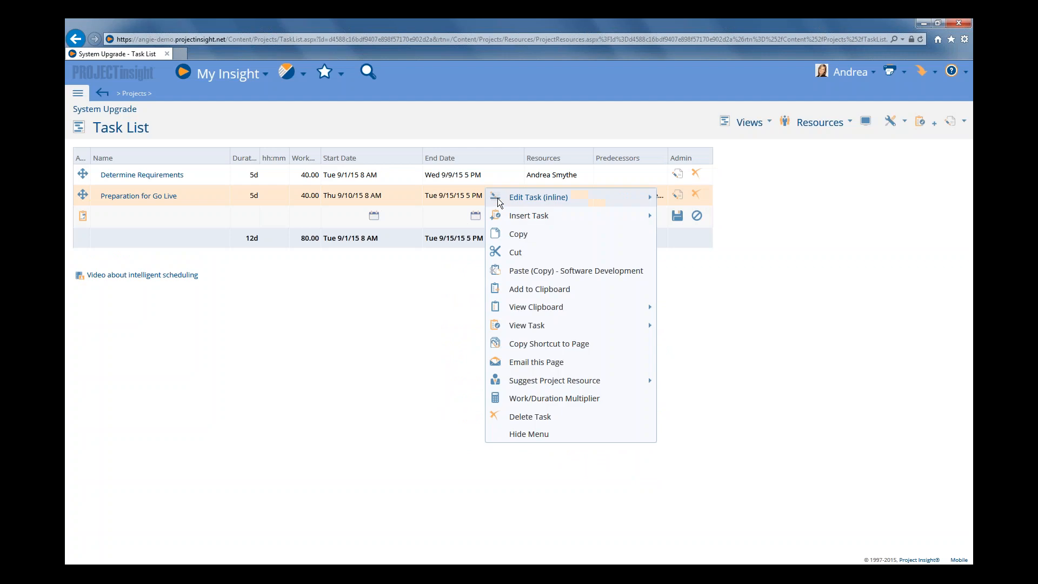
mouse_move(497, 198)
left_click(601, 200)
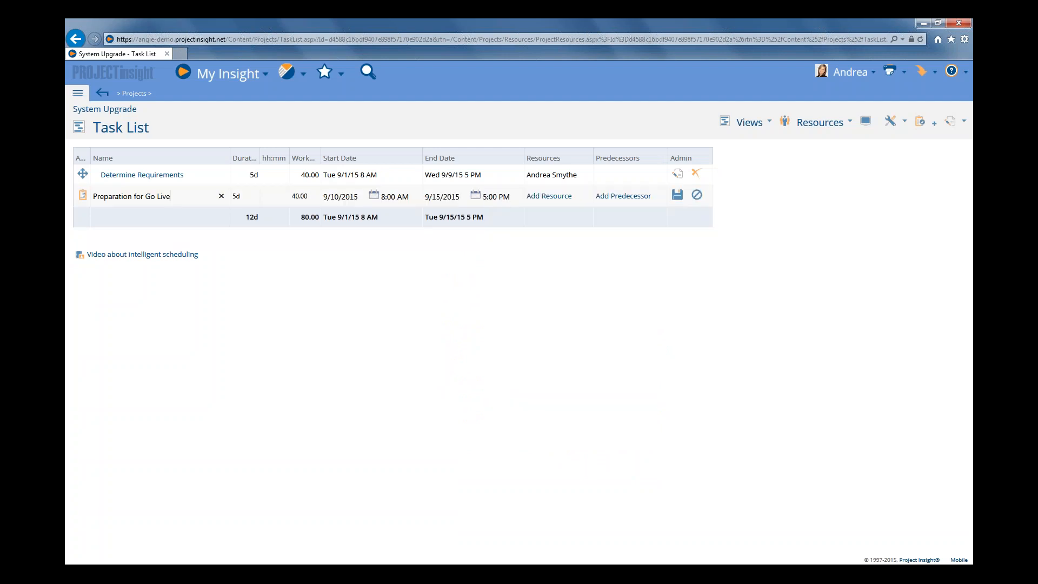
left_click(677, 197)
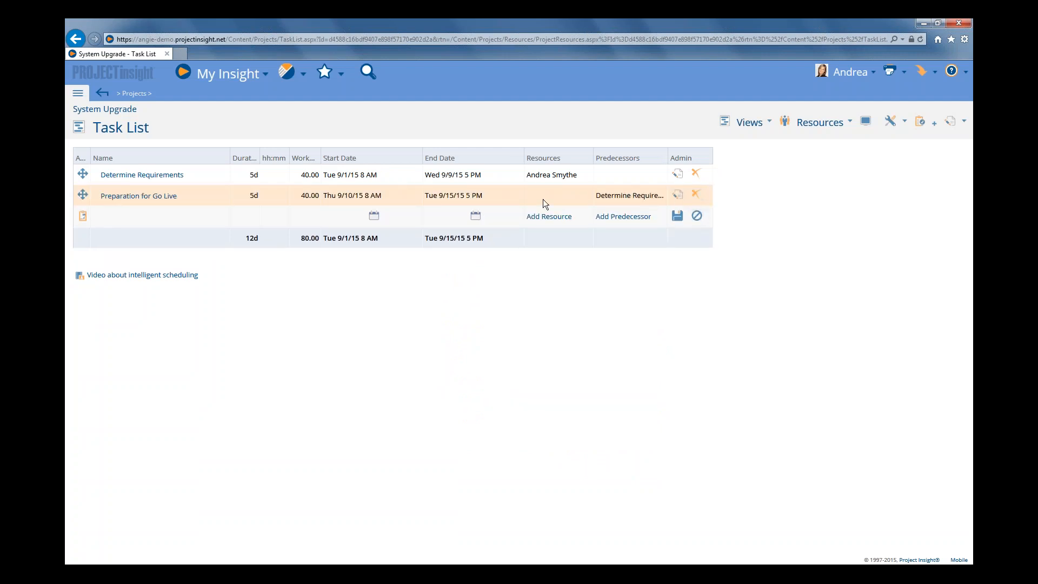
Set the Preparation for Go Live task's work calendar to Saturday Go Live in its advanced settings and save the task
right_click(205, 199)
mouse_move(205, 199)
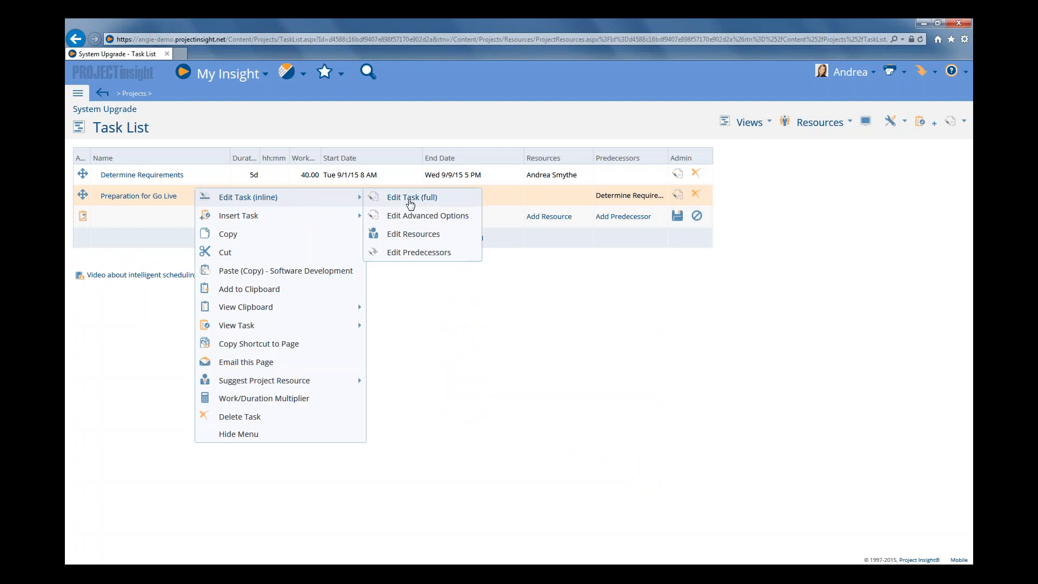
left_click(410, 198)
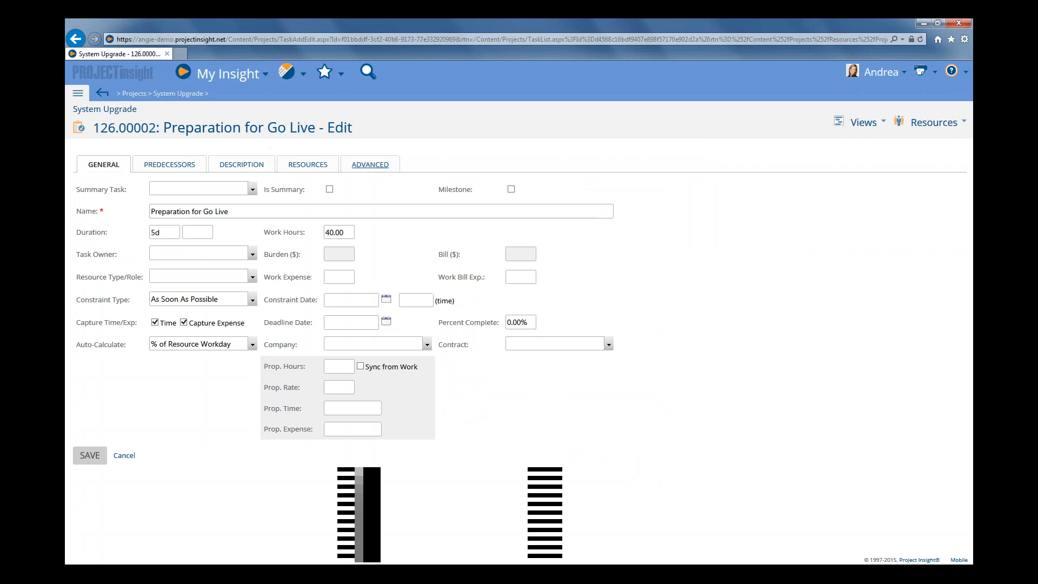
left_click(371, 165)
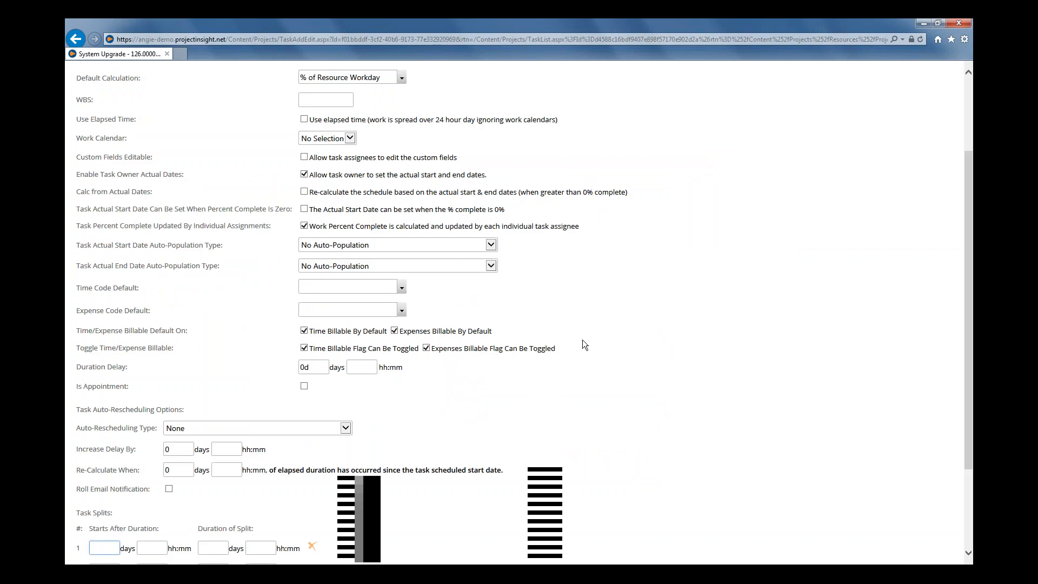
scroll(585, 344, "up", 3)
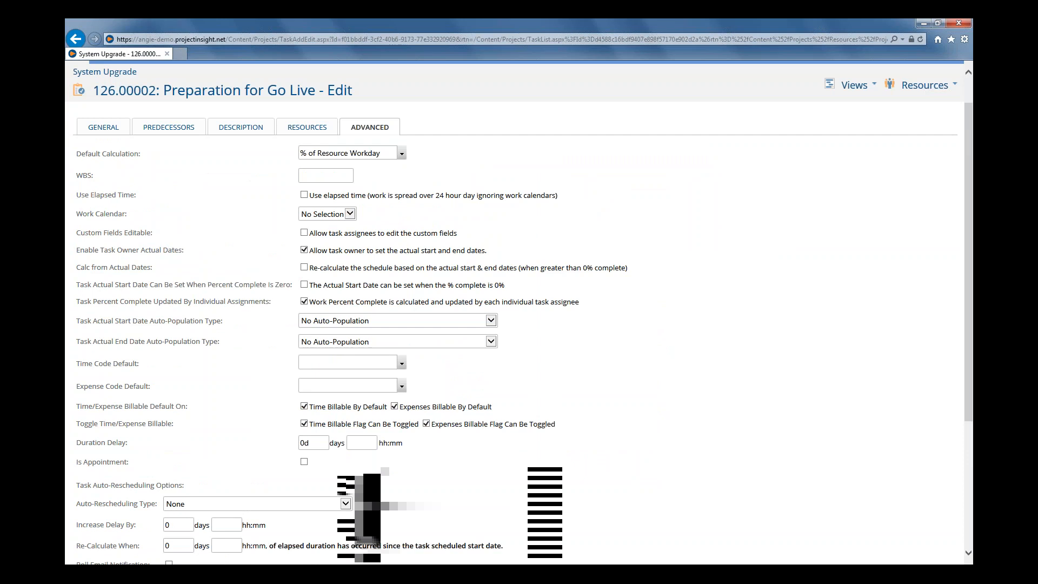
left_click(305, 215)
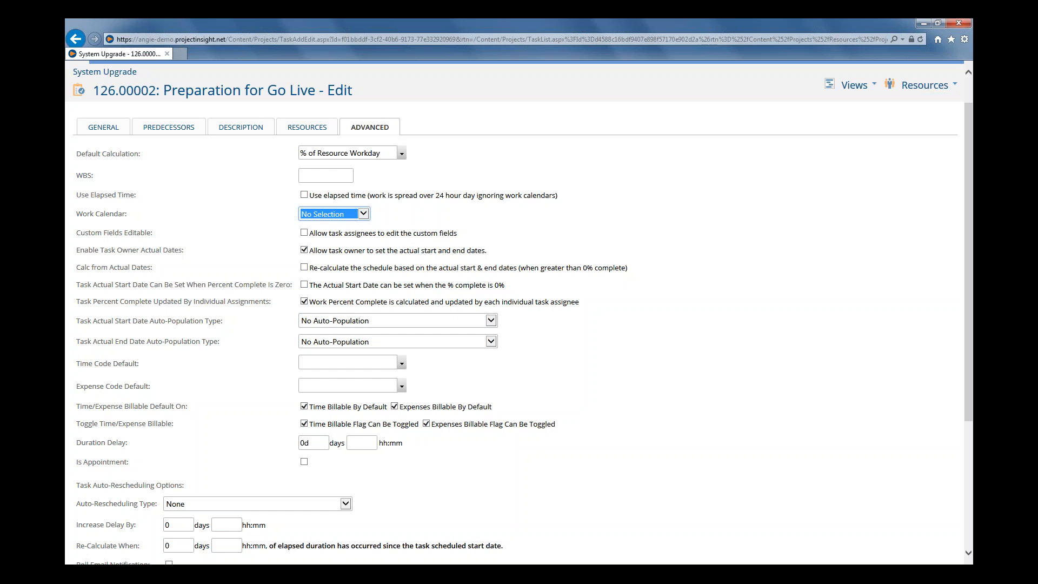
left_click(366, 219)
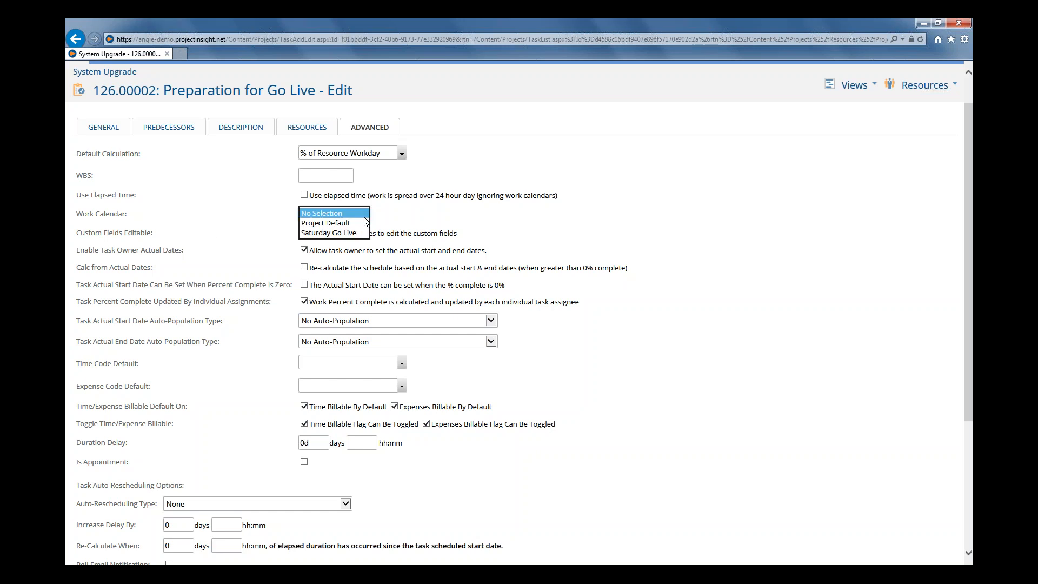
left_click(330, 233)
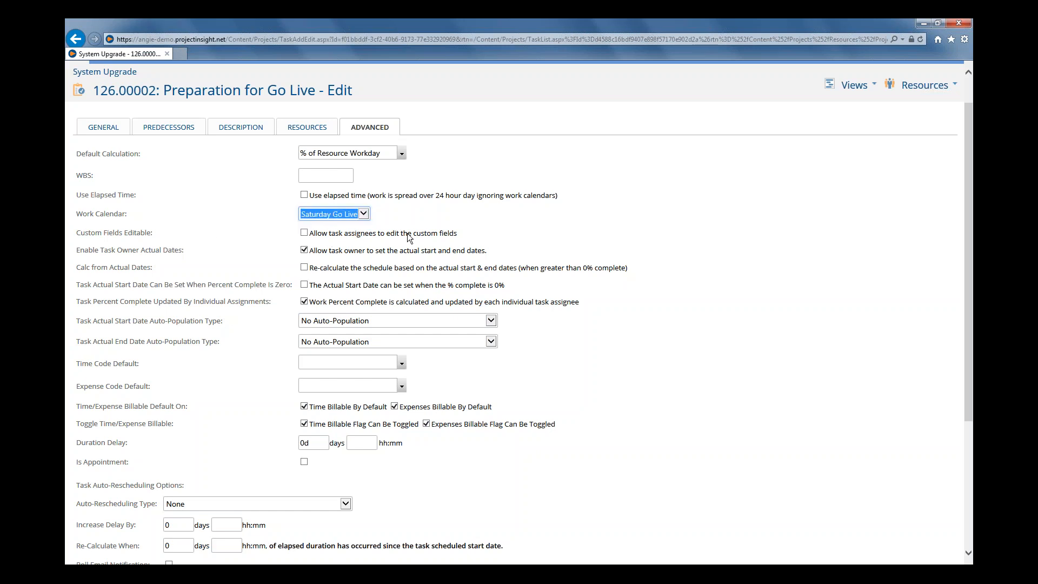
scroll(325, 270, "down", 4)
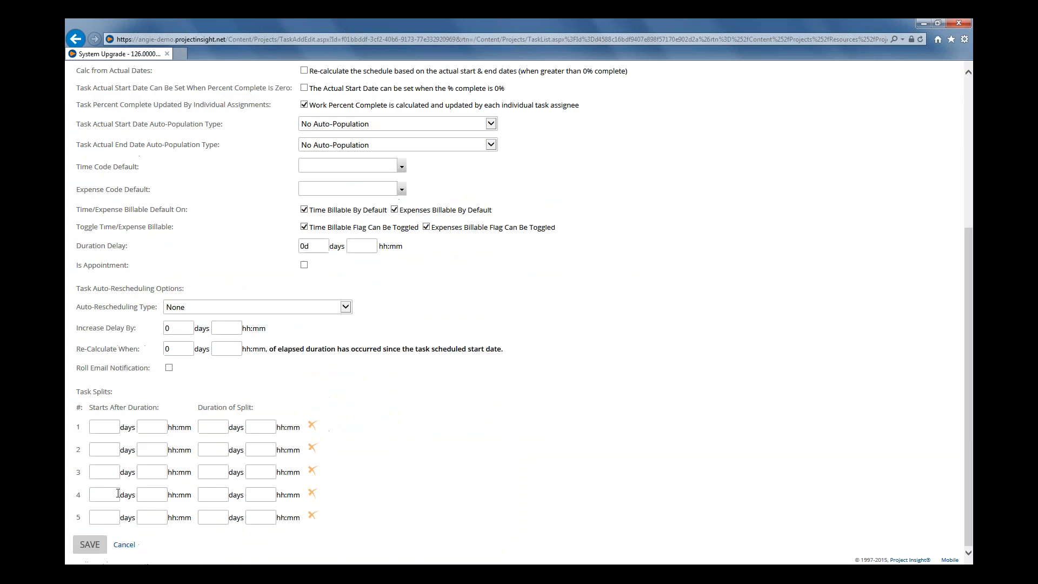
left_click(90, 545)
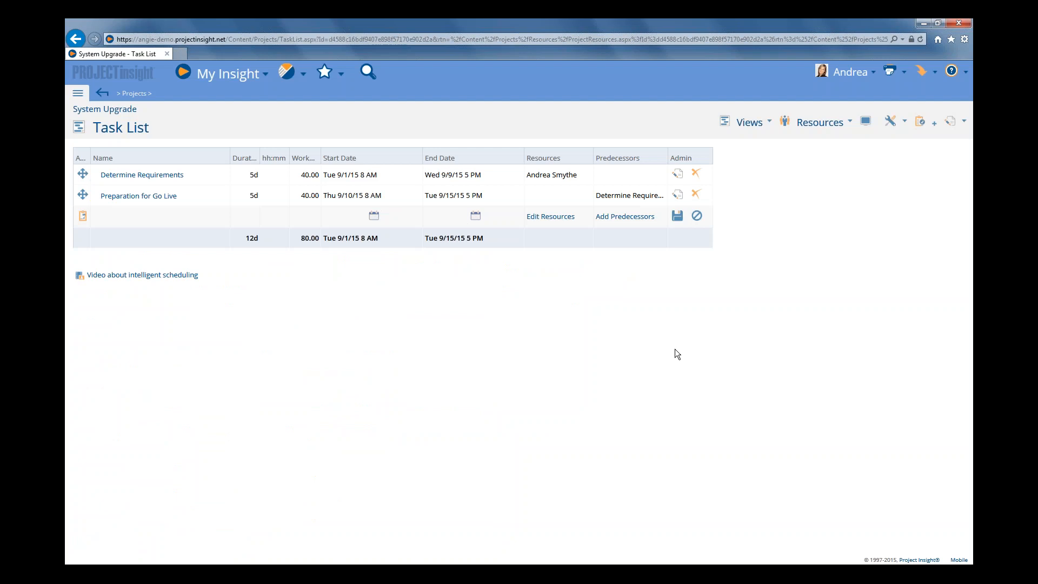
Add the Work Calendar column to the task list's selected columns, placed before Admin, and apply the display options
left_click(866, 121)
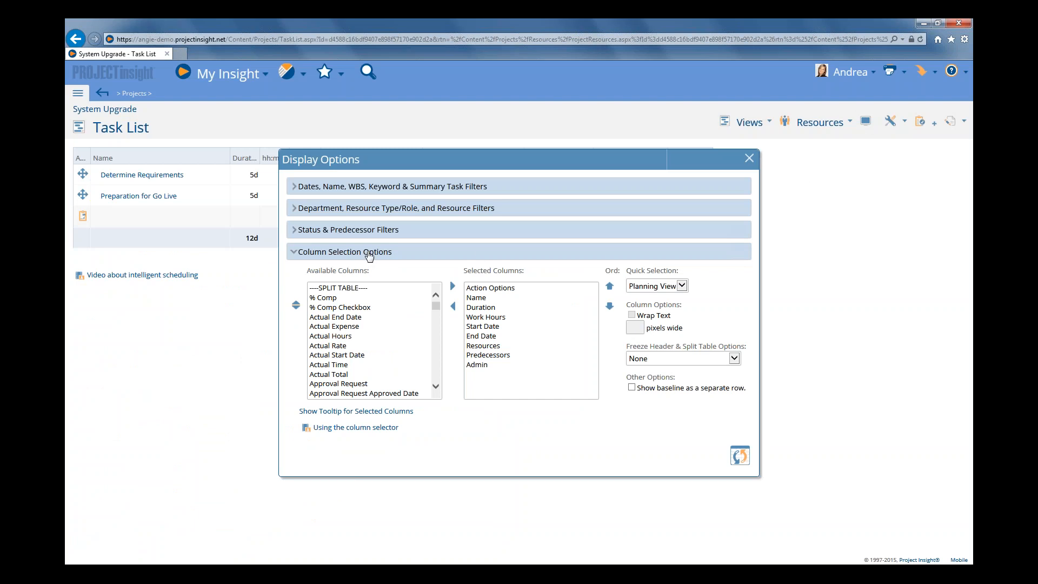
left_click(476, 364)
left_click(476, 363)
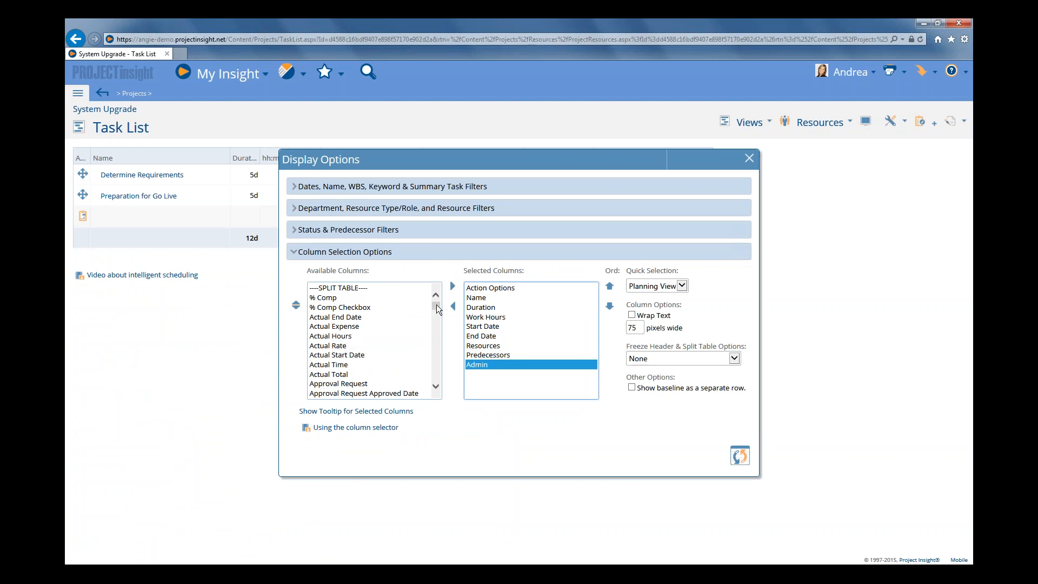
left_click_drag(436, 304, 433, 370)
left_click(334, 344)
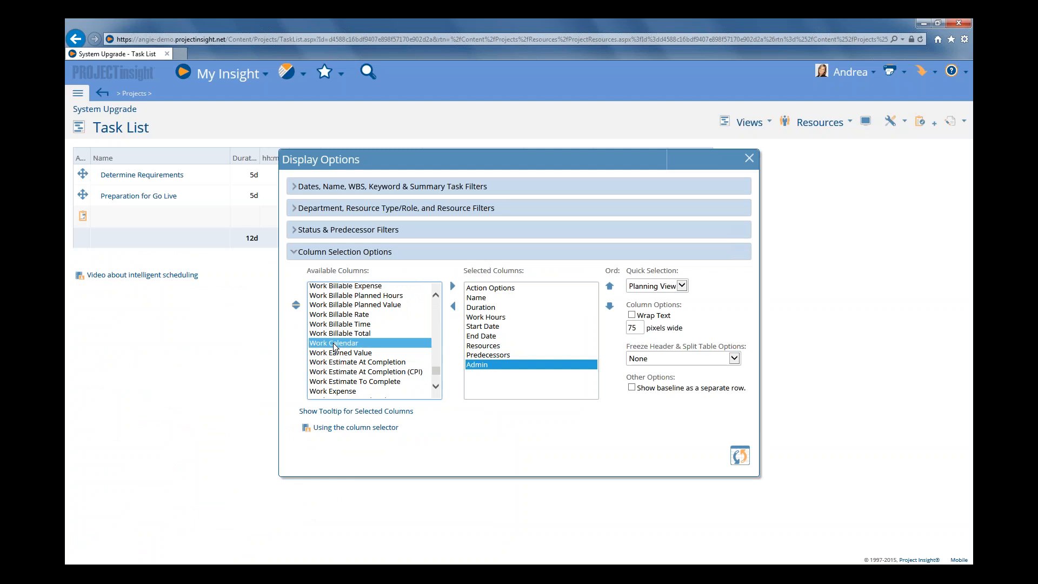
double_click(334, 344)
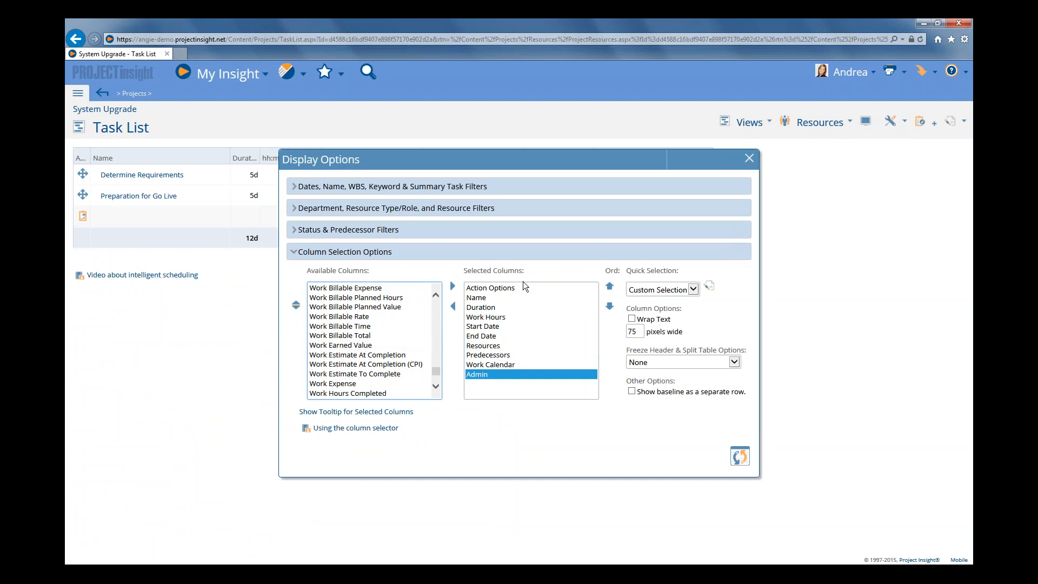
left_click(740, 457)
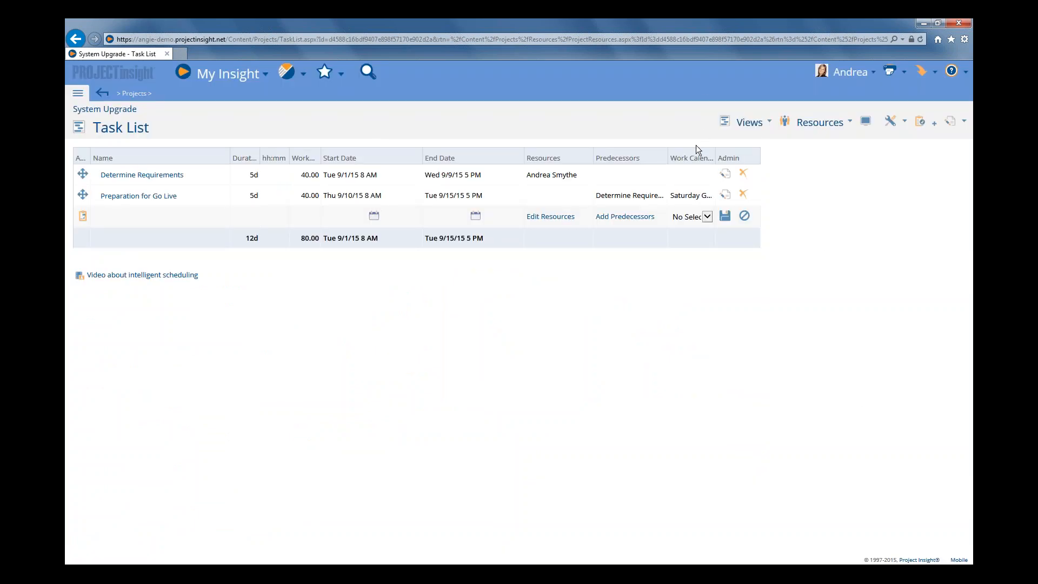
left_click_drag(714, 154, 737, 152)
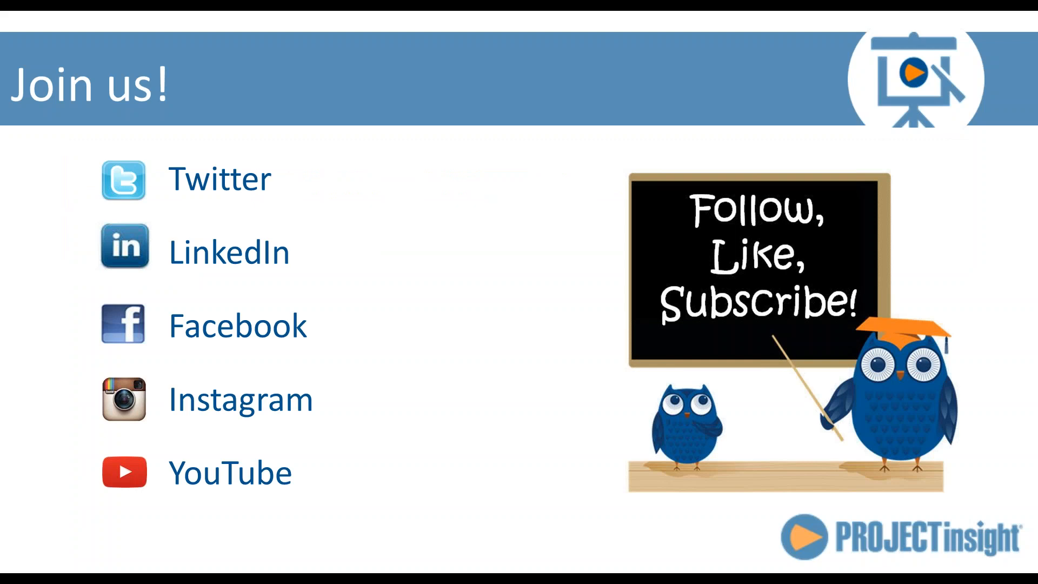
left_click(398, 355)
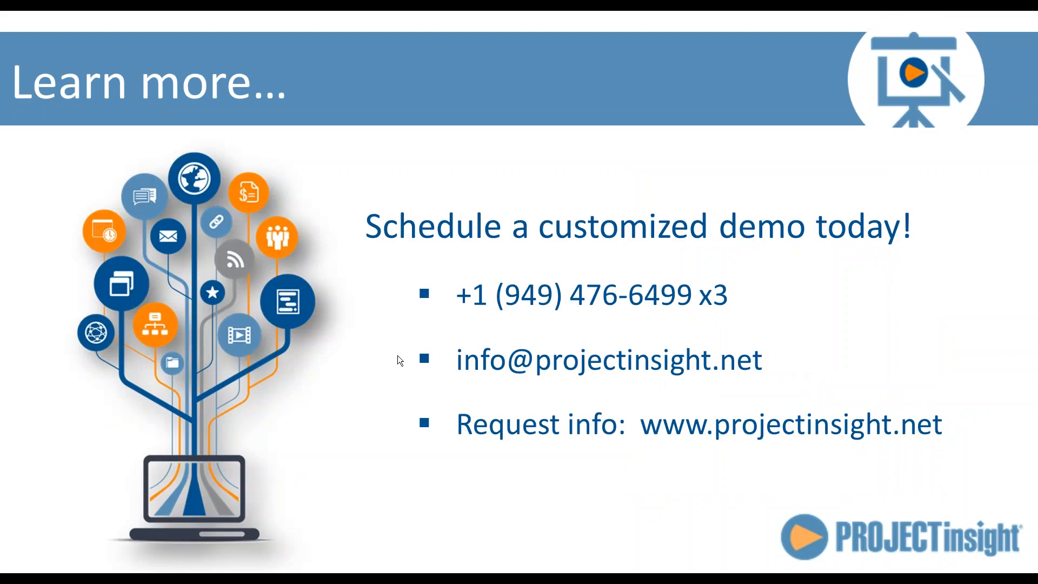